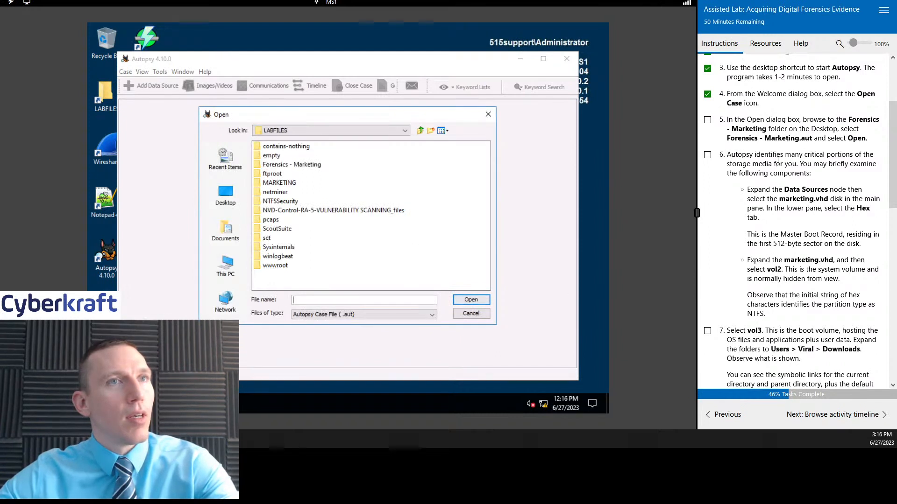
Step: Open the case file Forensics - Marketing.aut from the Forensics - Marketing folder and mark lab task 5 as complete
{"action": "left_click", "coordinate": [291, 165]}
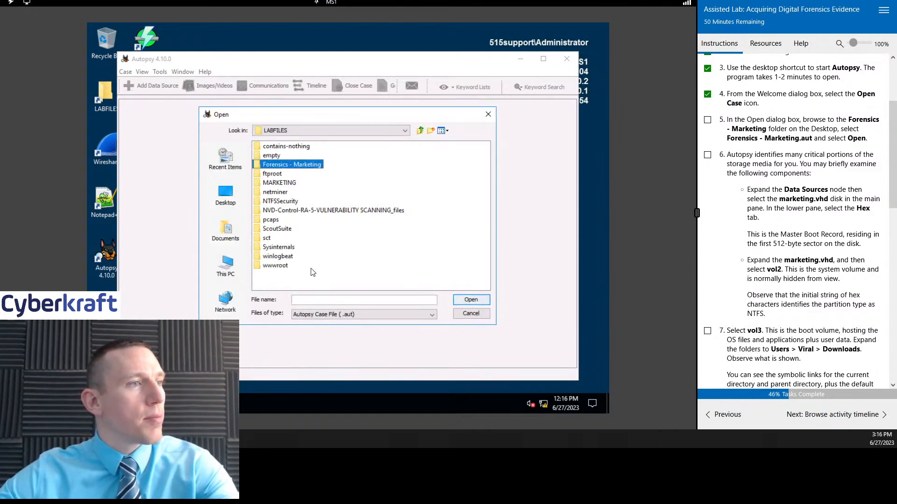
{"action": "left_click", "coordinate": [308, 213]}
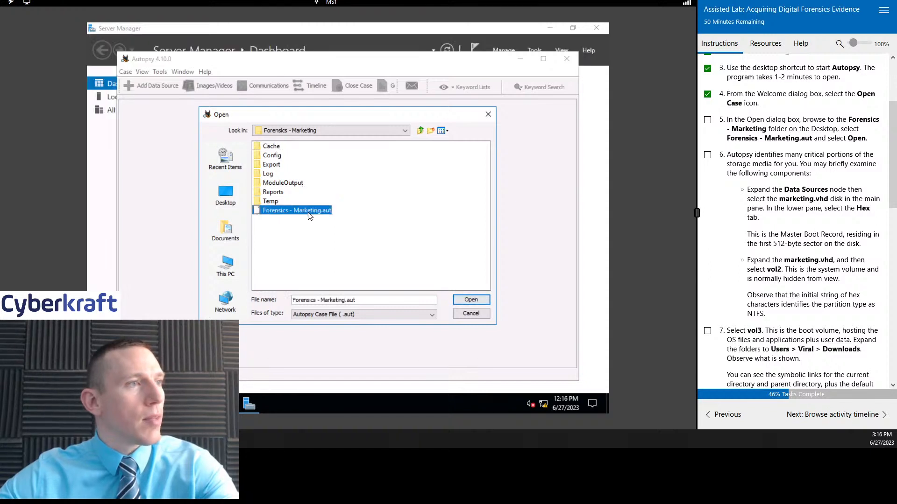
{"action": "scroll", "coordinate": [821, 224], "scroll_direction": "up", "scroll_amount": 2}
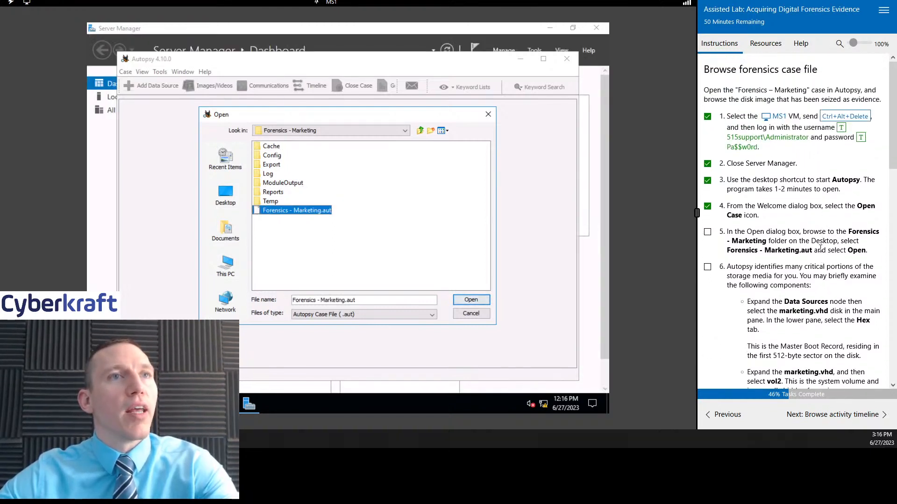
{"action": "scroll", "coordinate": [820, 248], "scroll_direction": "down", "scroll_amount": 1}
{"action": "scroll", "coordinate": [821, 248], "scroll_direction": "down", "scroll_amount": 1}
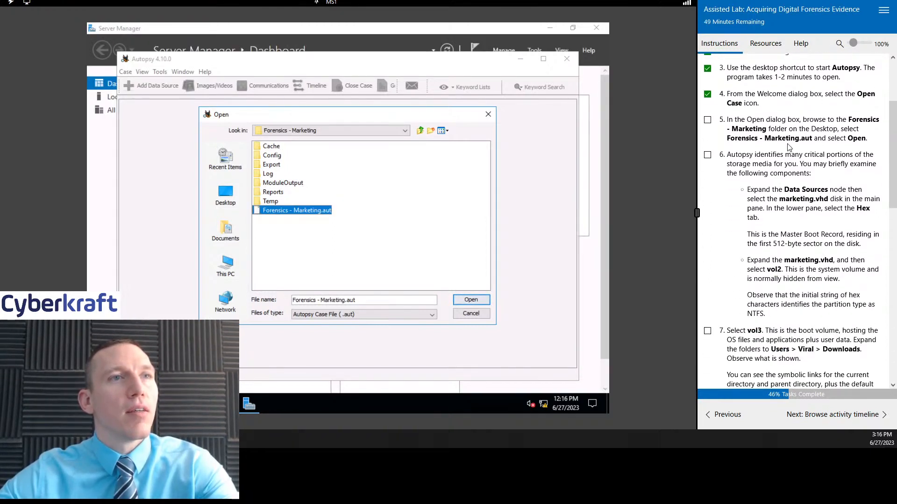
{"action": "left_click", "coordinate": [471, 300]}
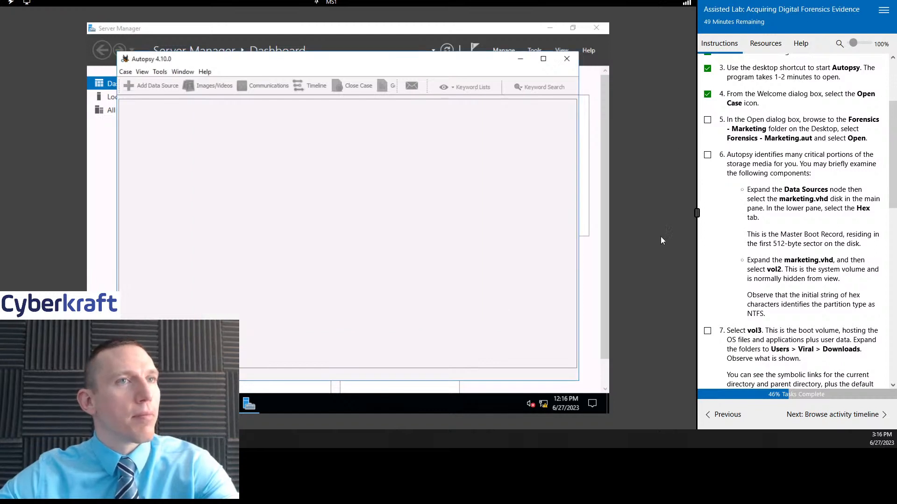
{"action": "left_click", "coordinate": [708, 121]}
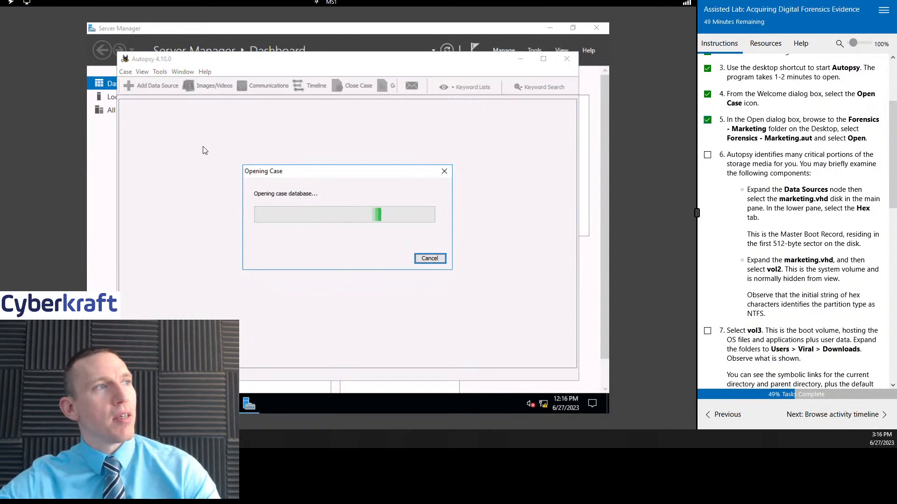
Step: Minimize Server Manager while the case loads and mark lab task 6 as complete
{"action": "left_click", "coordinate": [549, 28]}
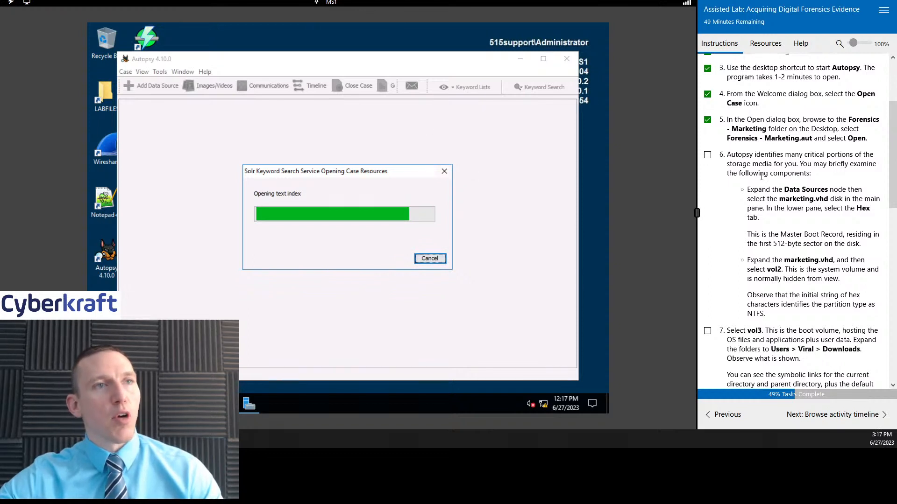
{"action": "scroll", "coordinate": [803, 185], "scroll_direction": "down", "scroll_amount": 1}
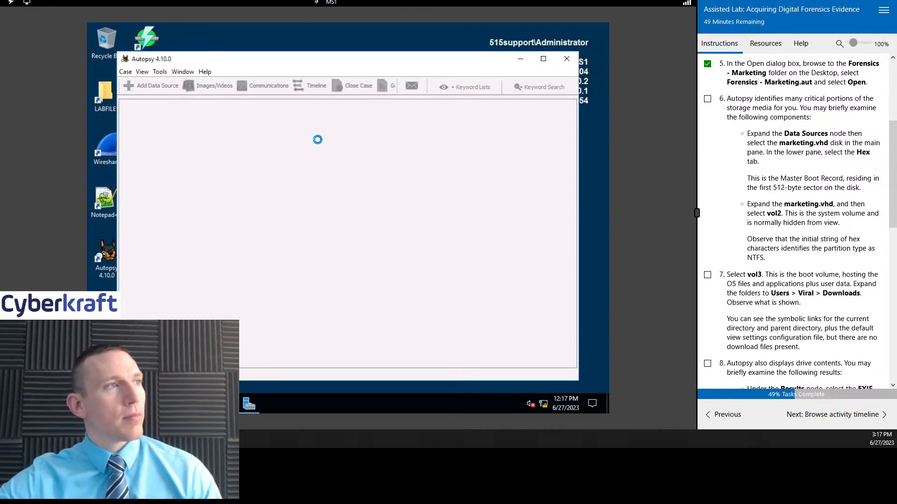
{"action": "left_click", "coordinate": [708, 99]}
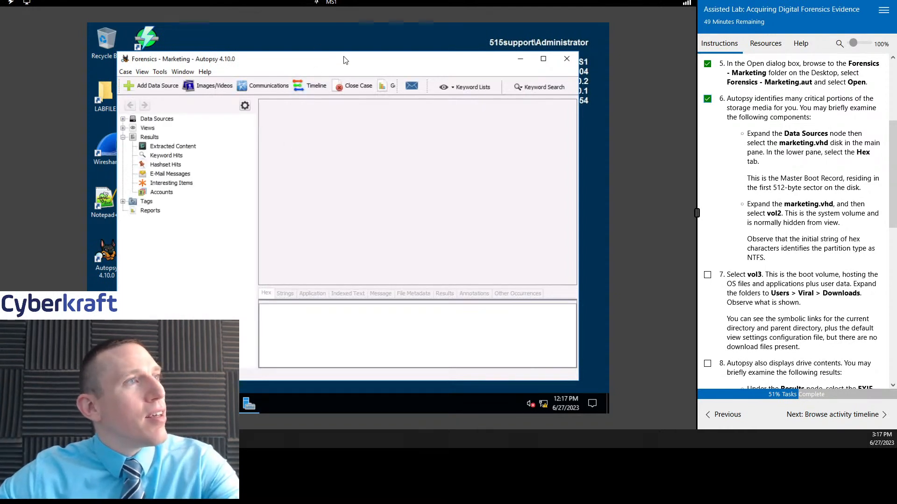
{"action": "left_click_drag", "start_coordinate": [343, 56], "coordinate": [347, 50]}
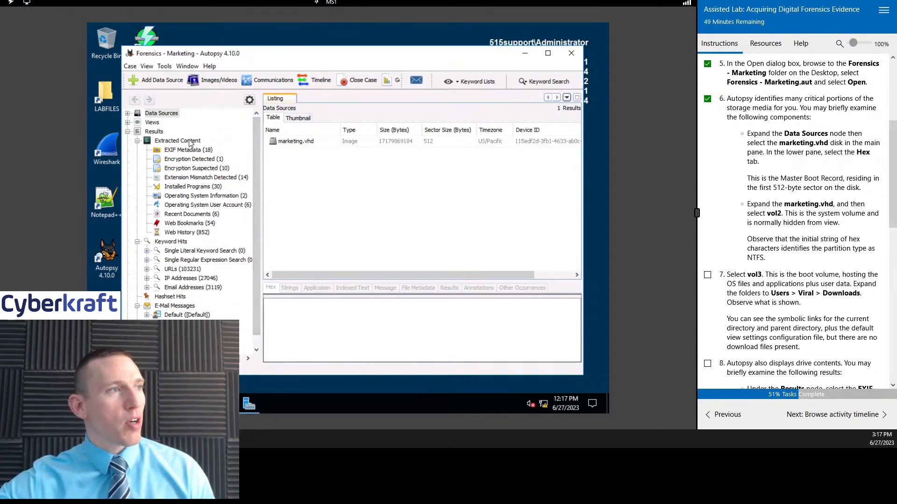
Step: Examine the interesting files flagged under 7-zip, widening the File Path column to read the full paths
{"action": "scroll", "coordinate": [186, 303], "scroll_direction": "down", "scroll_amount": 1}
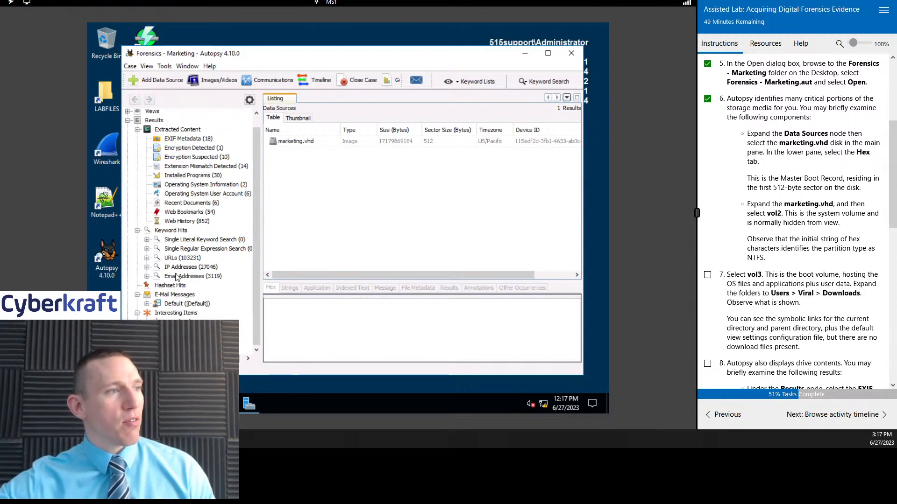
{"action": "scroll", "coordinate": [186, 303], "scroll_direction": "up", "scroll_amount": 1}
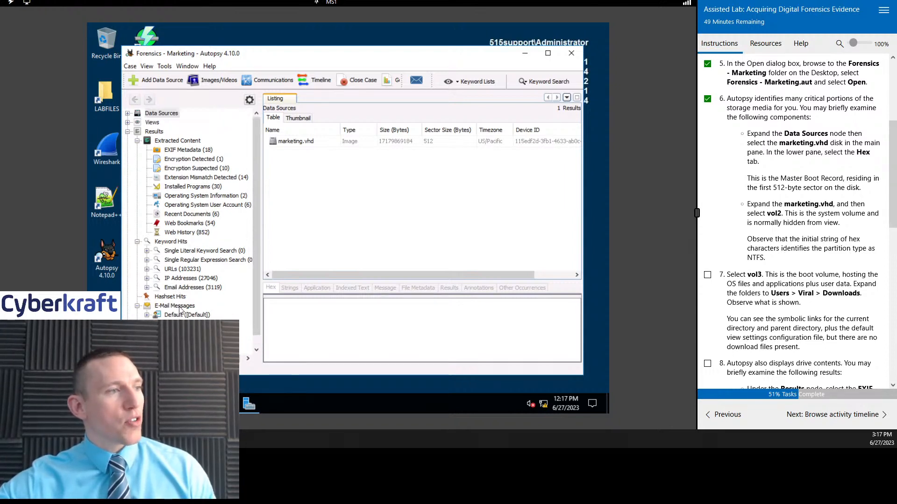
{"action": "left_click", "coordinate": [173, 333]}
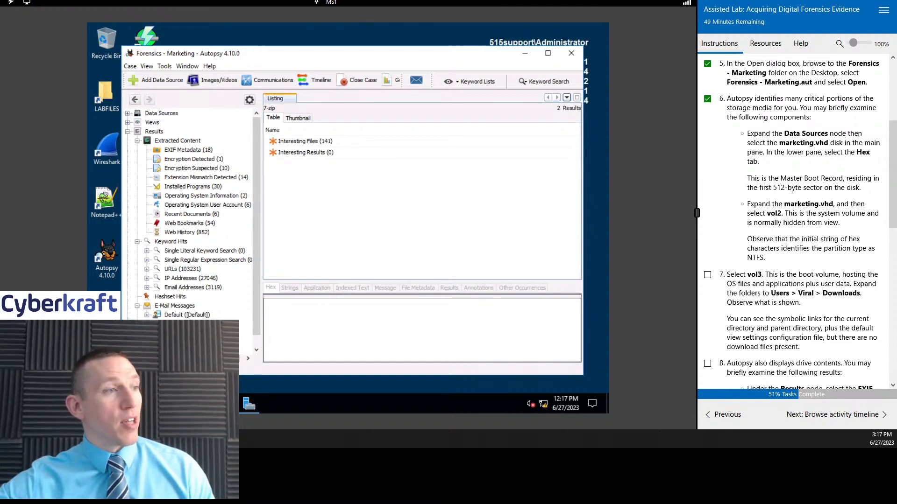
{"action": "double_click", "coordinate": [301, 140]}
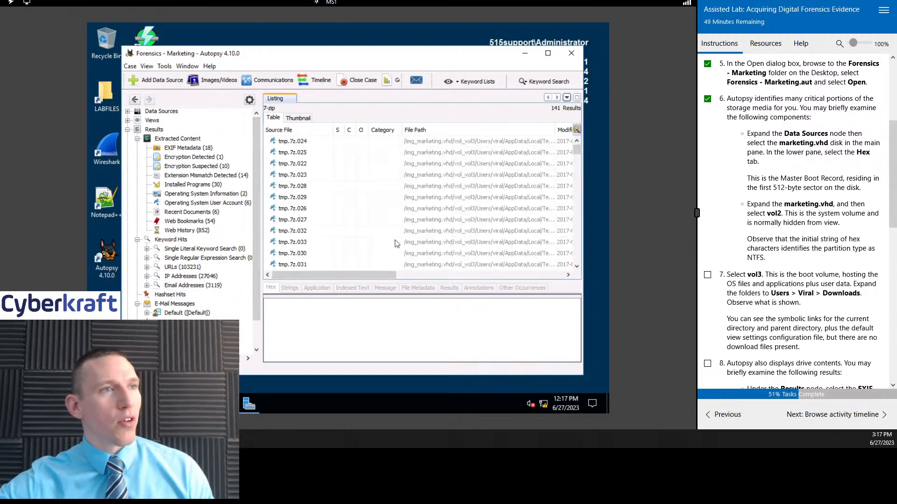
{"action": "left_click_drag", "start_coordinate": [358, 275], "coordinate": [403, 275]}
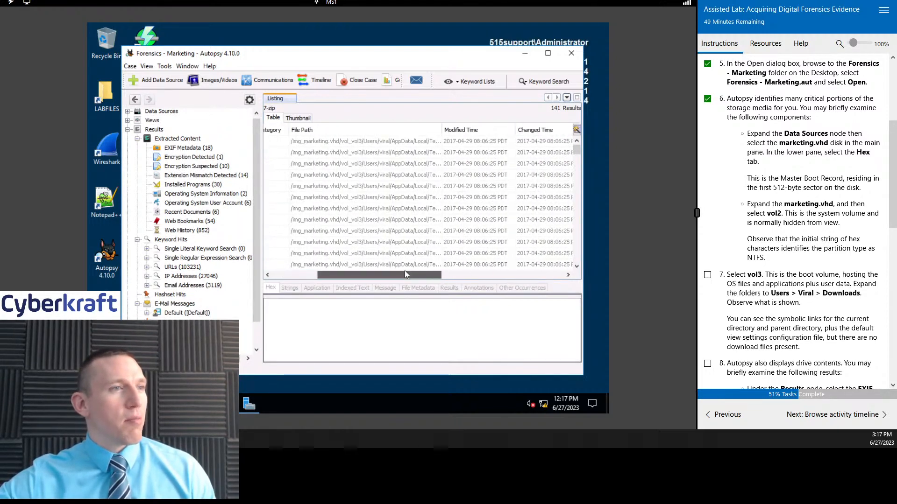
{"action": "left_click_drag", "start_coordinate": [443, 132], "coordinate": [482, 132]}
{"action": "left_click_drag", "start_coordinate": [392, 275], "coordinate": [327, 275]}
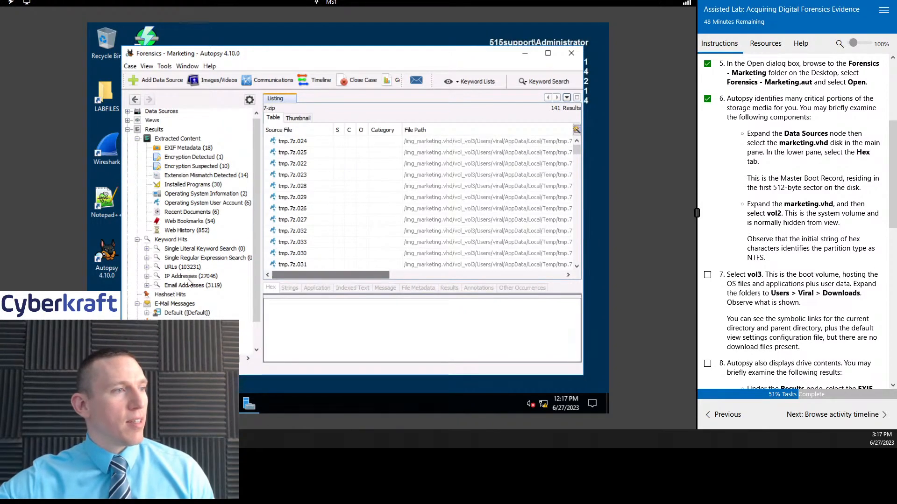
{"action": "scroll", "coordinate": [191, 272], "scroll_direction": "down", "scroll_amount": 2}
{"action": "scroll", "coordinate": [184, 270], "scroll_direction": "up", "scroll_amount": 1}
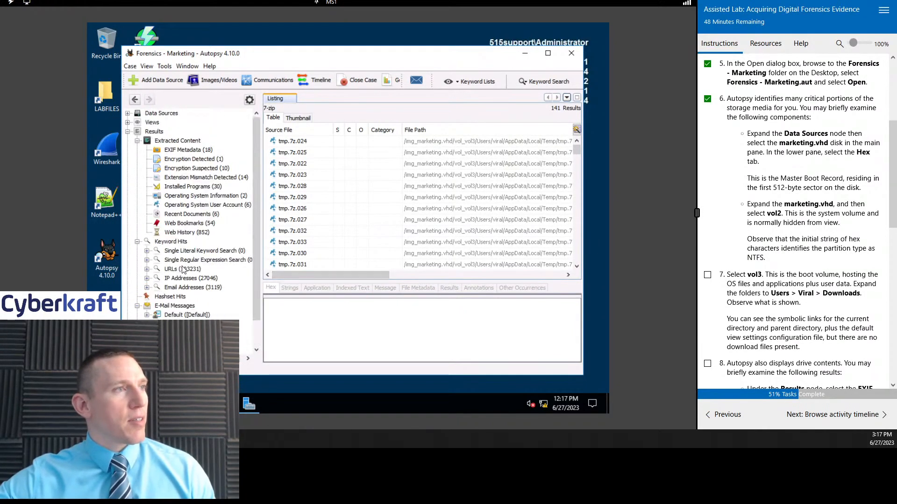
Step: Review the Installed Programs and Extension Mismatch Detected results in the extracted content
{"action": "left_click", "coordinate": [186, 187]}
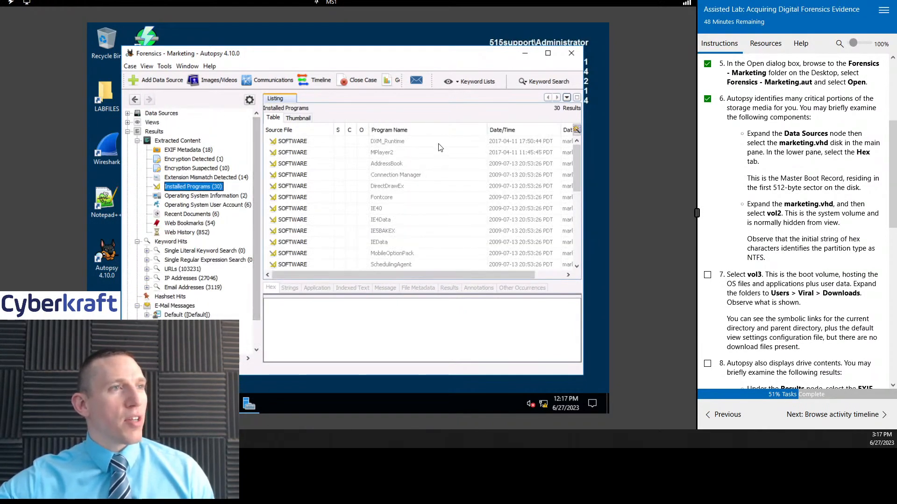
{"action": "mouse_move", "coordinate": [575, 153]}
{"action": "left_mouse_down"}
{"action": "mouse_move", "coordinate": [577, 236]}
{"action": "mouse_move", "coordinate": [570, 159]}
{"action": "left_mouse_up"}
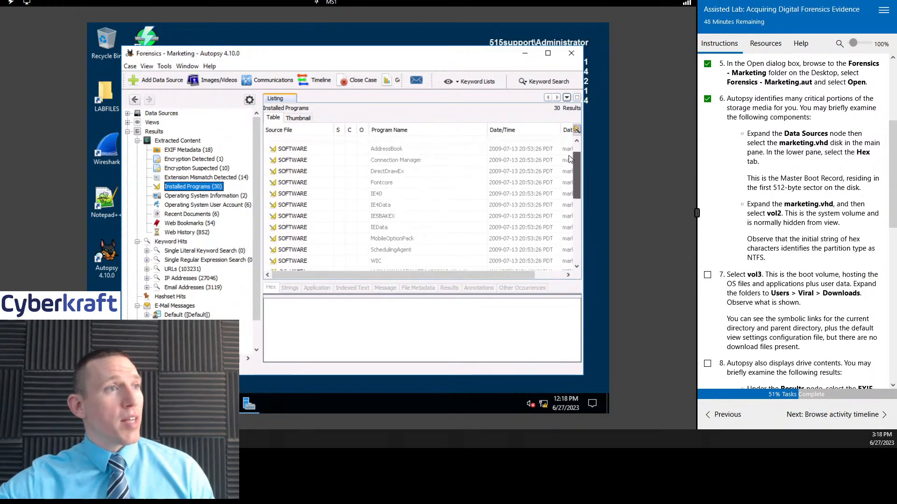
{"action": "left_click", "coordinate": [195, 180]}
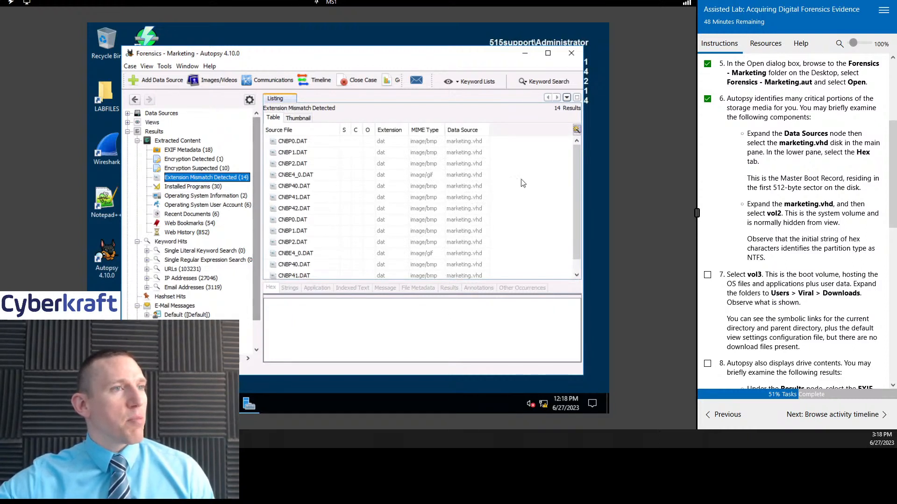
{"action": "mouse_move", "coordinate": [577, 161]}
{"action": "left_mouse_down"}
{"action": "mouse_move", "coordinate": [577, 184]}
{"action": "mouse_move", "coordinate": [575, 160]}
{"action": "left_mouse_up"}
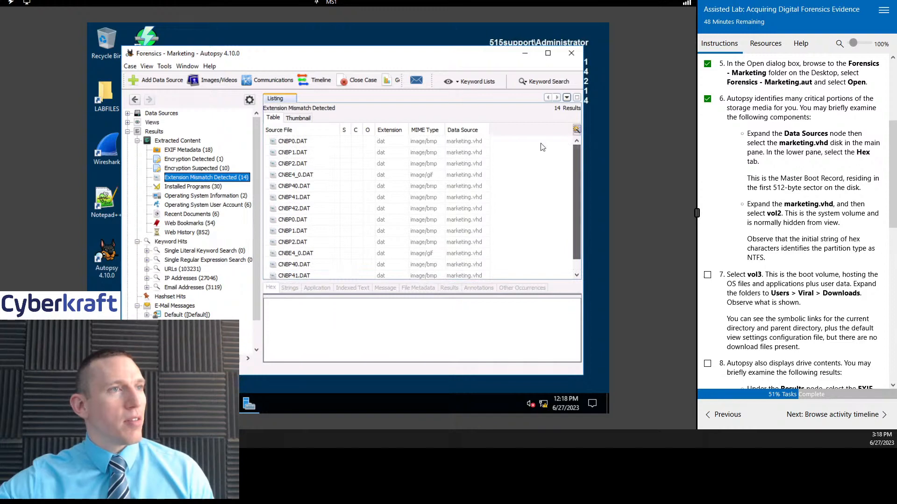
Step: Compare the Encryption Suspected and Encryption Detected results, and view the EXIF Metadata listing
{"action": "left_click", "coordinate": [196, 162]}
{"action": "left_click", "coordinate": [200, 170]}
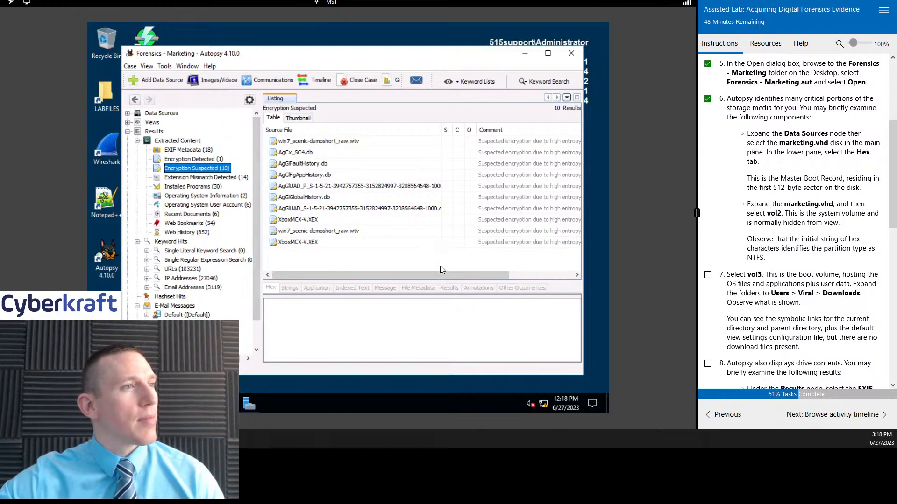
{"action": "left_click", "coordinate": [201, 160]}
{"action": "left_click", "coordinate": [197, 169]}
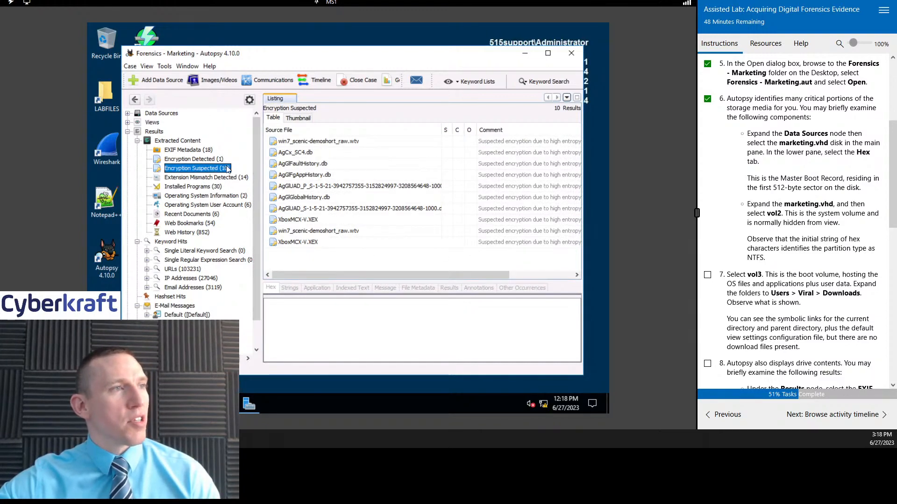
{"action": "left_click", "coordinate": [194, 159]}
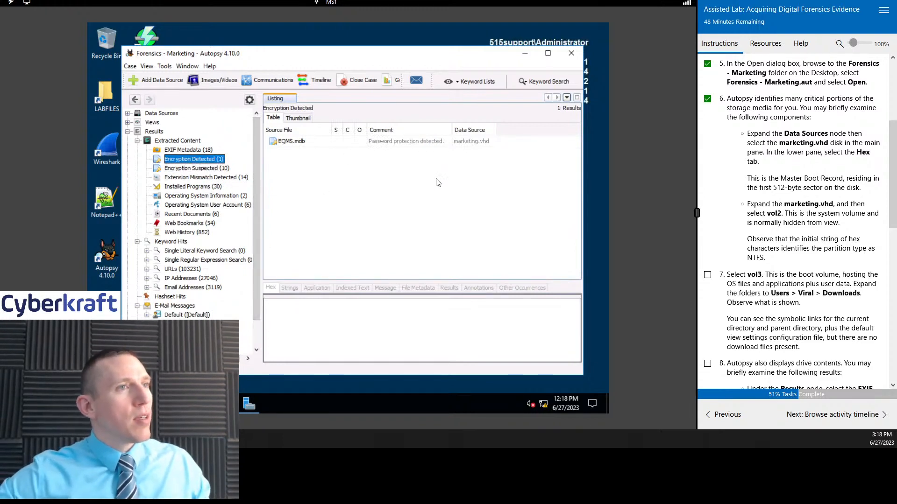
{"action": "left_click", "coordinate": [186, 150]}
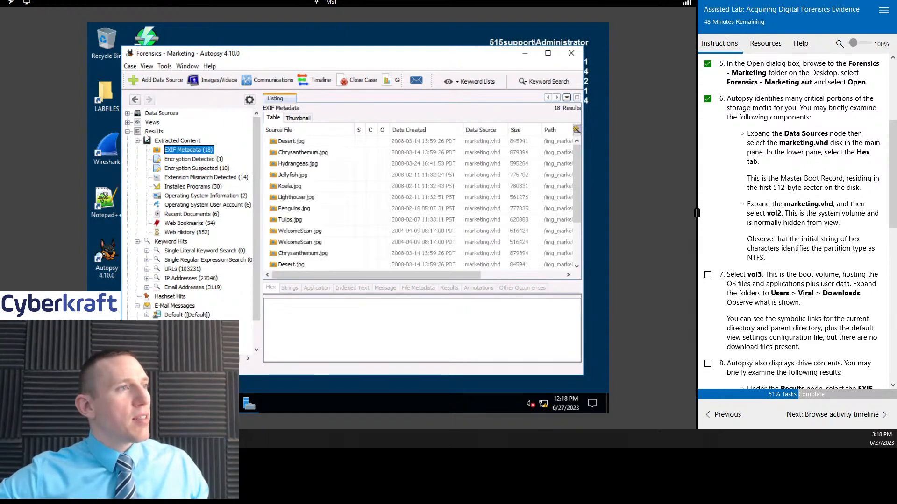
Step: Look through the Web History and Web Bookmarks entries extracted from the disk image
{"action": "left_click", "coordinate": [192, 232]}
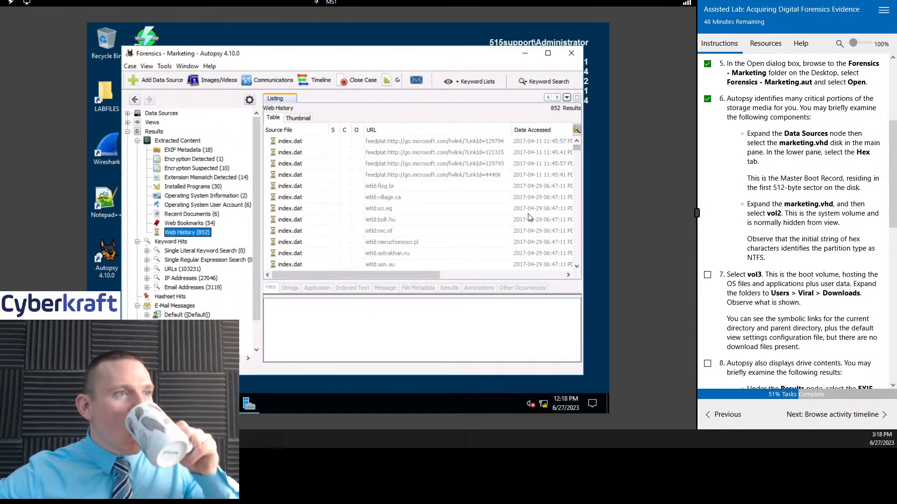
{"action": "scroll", "coordinate": [530, 218], "scroll_direction": "down", "scroll_amount": 5}
{"action": "scroll", "coordinate": [529, 217], "scroll_direction": "down", "scroll_amount": 12}
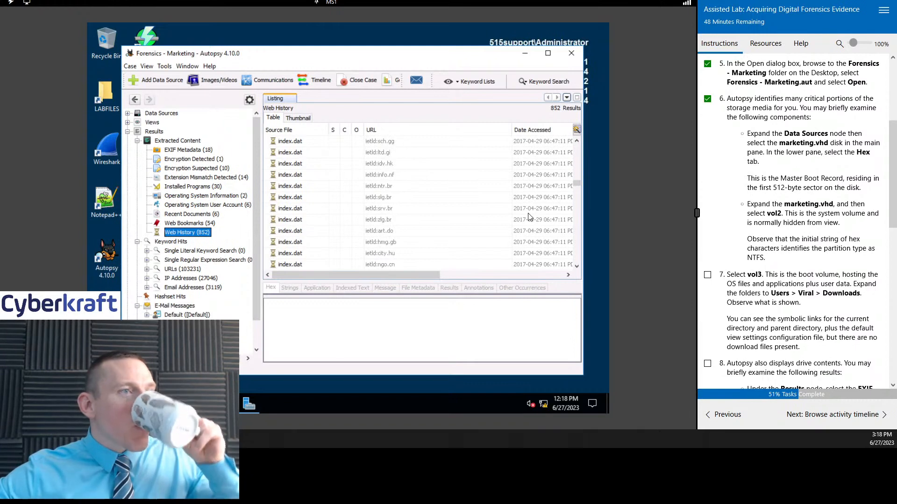
{"action": "scroll", "coordinate": [528, 216], "scroll_direction": "down", "scroll_amount": 10}
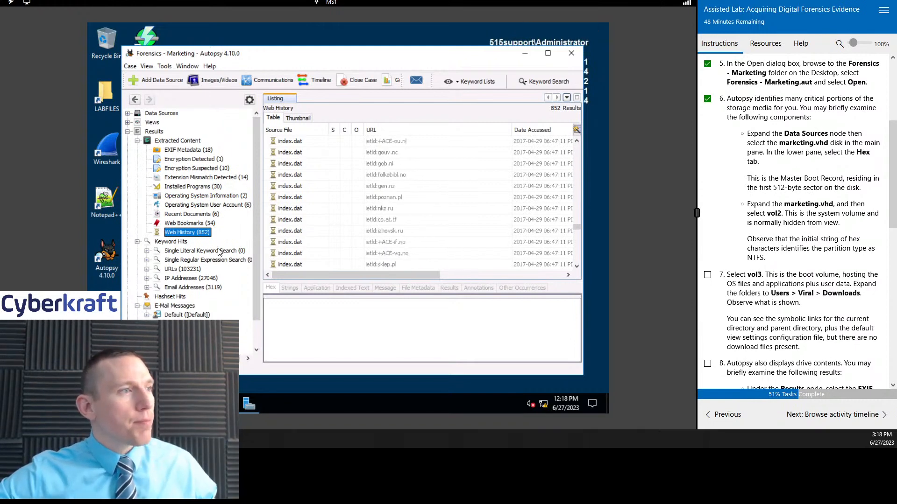
{"action": "left_click", "coordinate": [189, 223]}
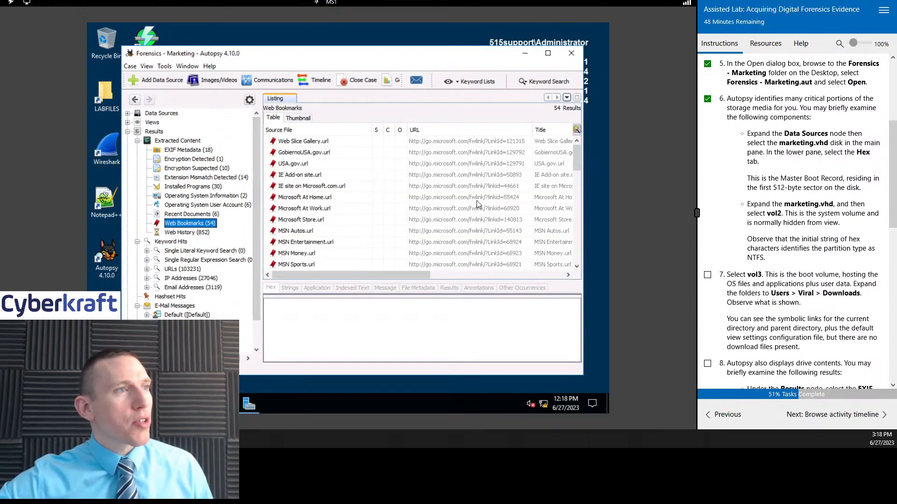
{"action": "scroll", "coordinate": [492, 201], "scroll_direction": "down", "scroll_amount": 2}
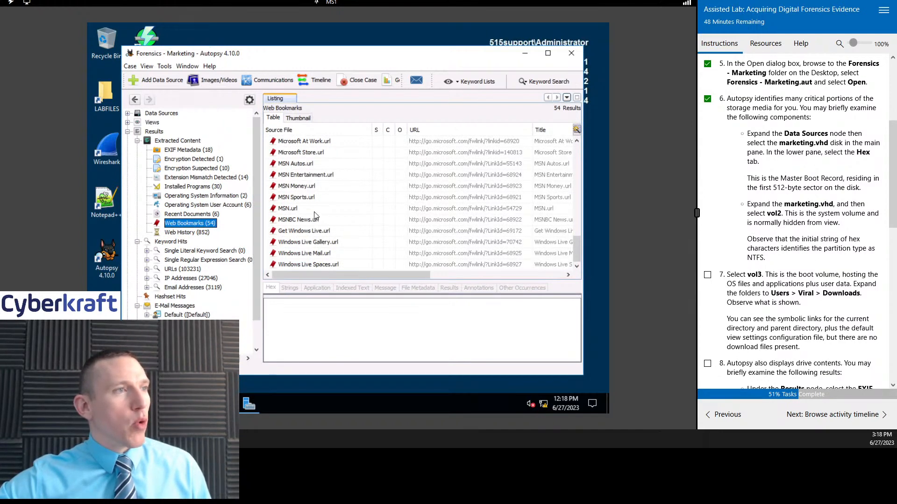
{"action": "scroll", "coordinate": [327, 201], "scroll_direction": "up", "scroll_amount": 2}
{"action": "scroll", "coordinate": [342, 233], "scroll_direction": "down", "scroll_amount": 2}
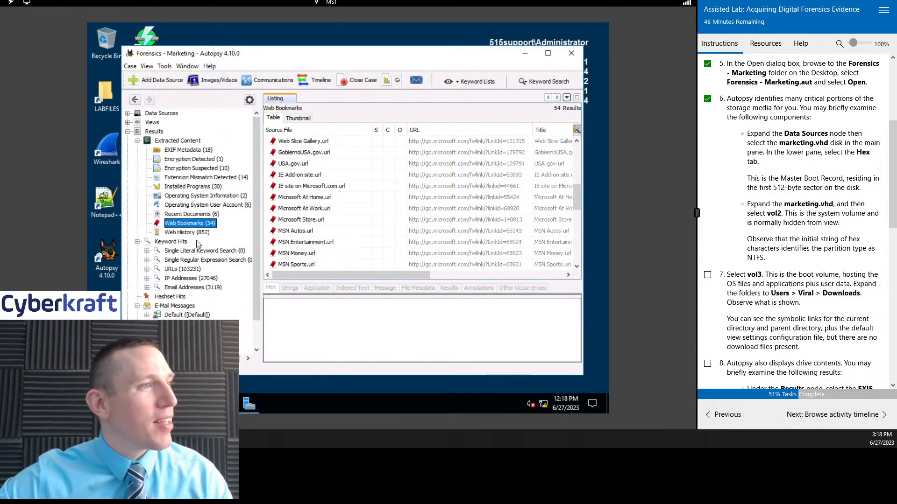
Step: Check the lab instructions for task 6 and revisit the Encryption Detected and Encryption Suspected results
{"action": "scroll", "coordinate": [815, 150], "scroll_direction": "down", "scroll_amount": 1}
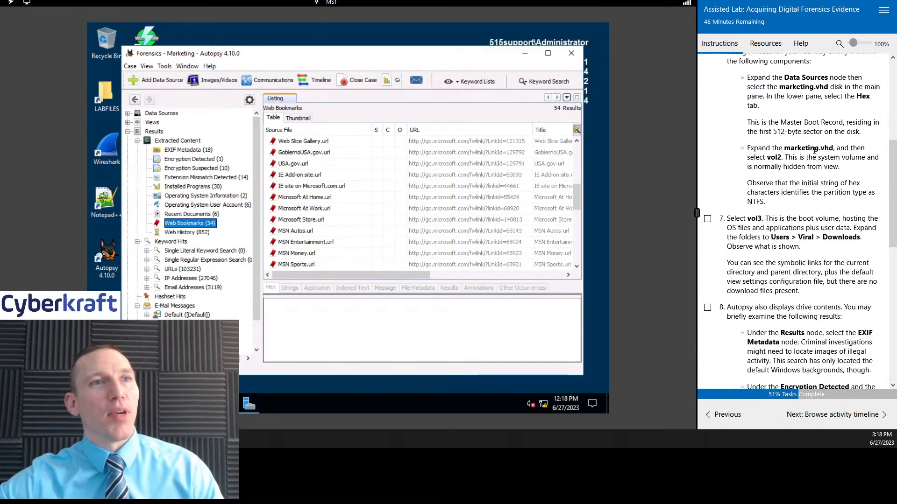
{"action": "scroll", "coordinate": [805, 171], "scroll_direction": "up", "scroll_amount": 1}
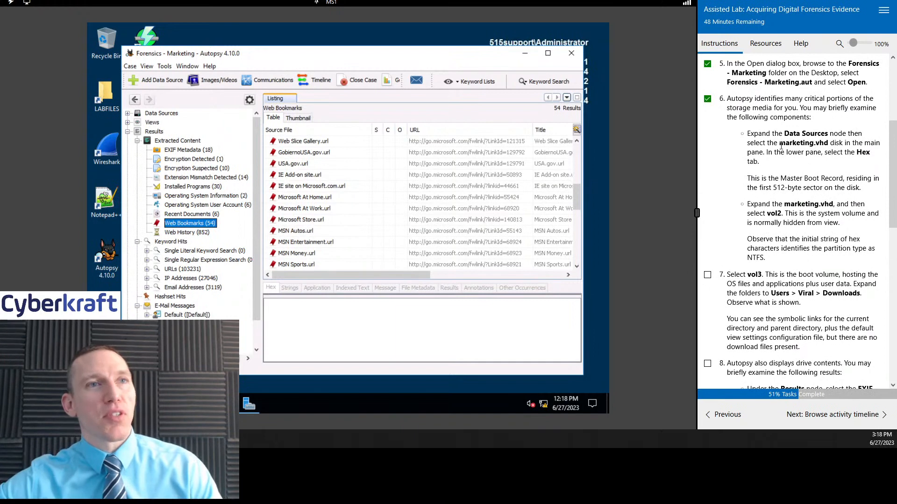
{"action": "left_click", "coordinate": [189, 162]}
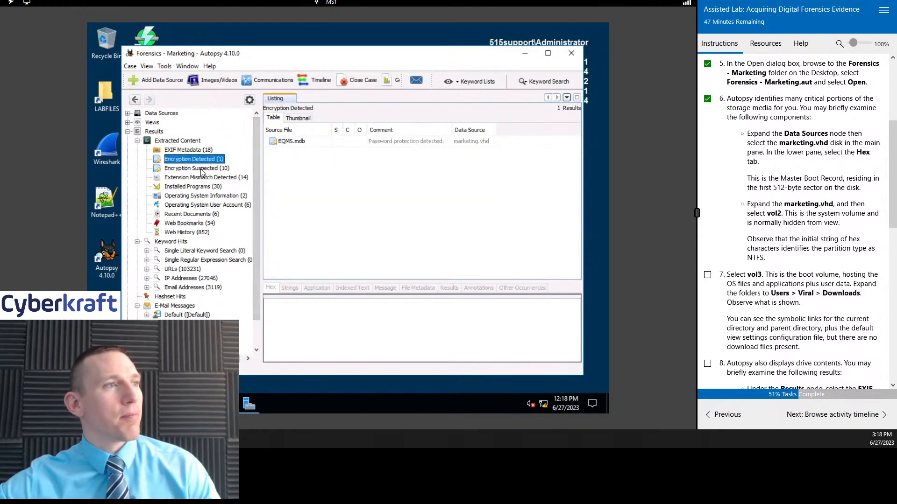
{"action": "left_click", "coordinate": [200, 169]}
{"action": "left_click", "coordinate": [189, 159]}
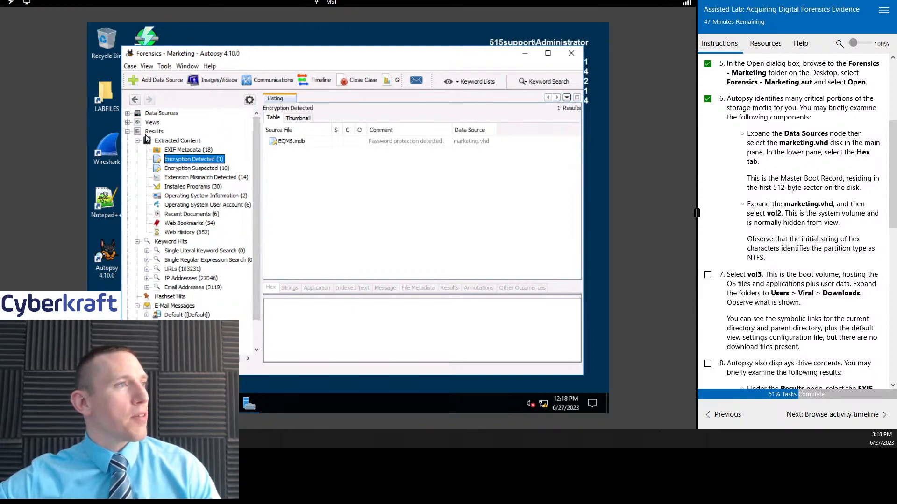
Step: Expand the Data Sources node and list the volumes of the marketing.vhd disk image
{"action": "left_click", "coordinate": [128, 113]}
{"action": "left_click", "coordinate": [161, 122]}
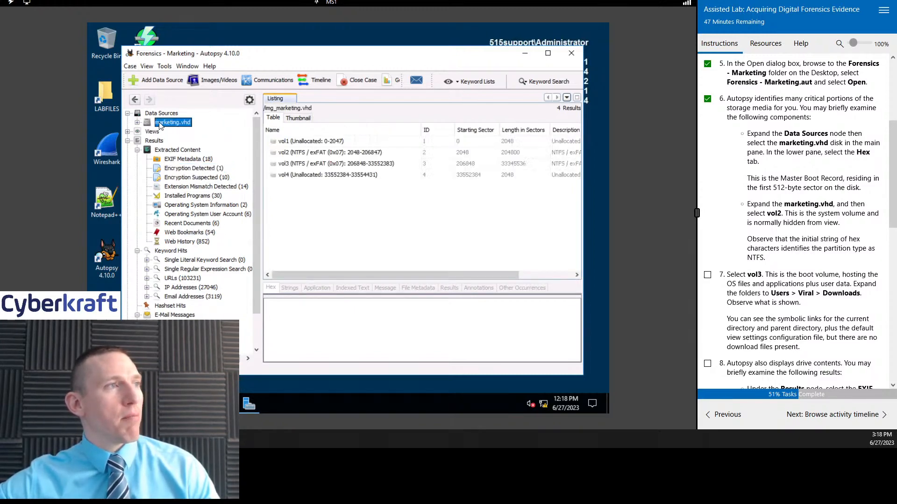
{"action": "left_click", "coordinate": [138, 122]}
{"action": "left_click", "coordinate": [136, 122]}
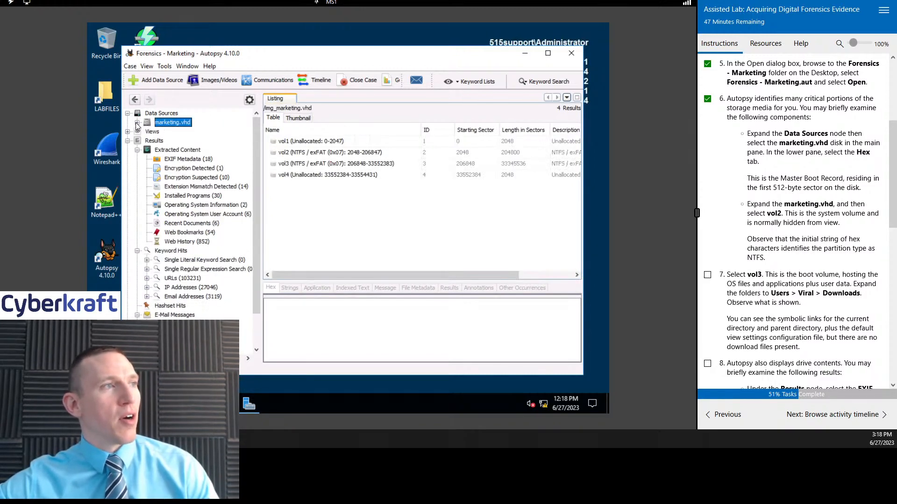
{"action": "left_click", "coordinate": [137, 123]}
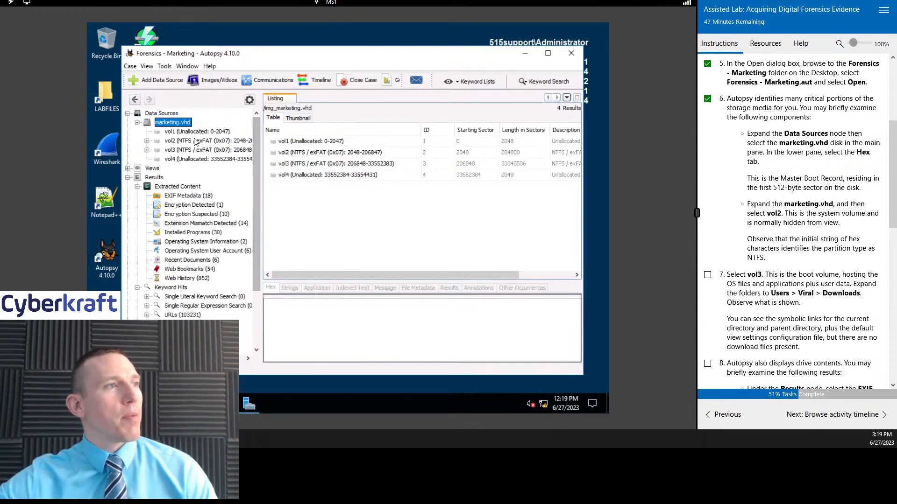
Step: View the file listing of vol2 and return to the marketing.vhd volume list
{"action": "left_click", "coordinate": [174, 143]}
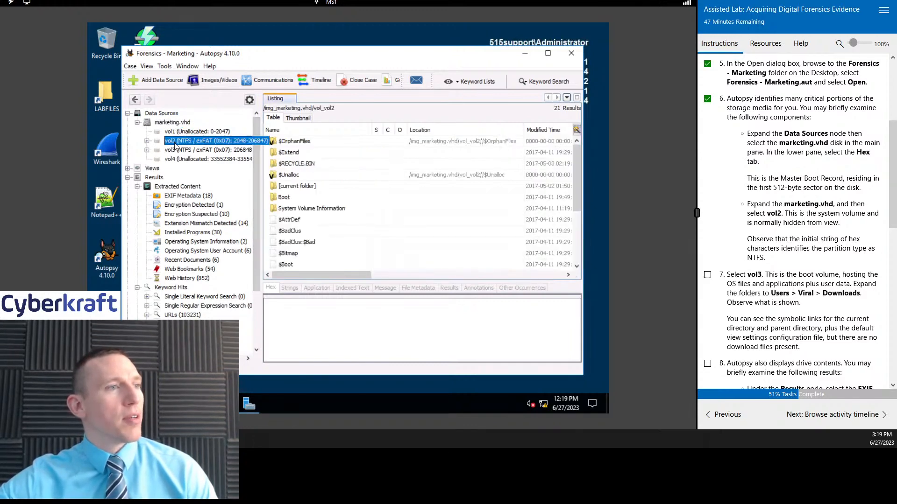
{"action": "left_click", "coordinate": [171, 123]}
{"action": "left_click", "coordinate": [137, 123]}
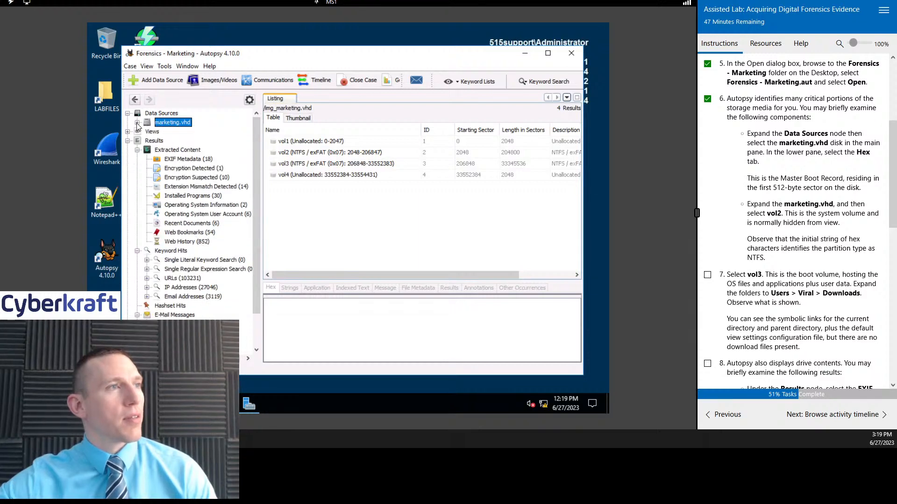
{"action": "left_click", "coordinate": [137, 123]}
Step: Display the hex data of vol1 and vol2 from the marketing.vhd volume list
{"action": "left_click", "coordinate": [306, 154]}
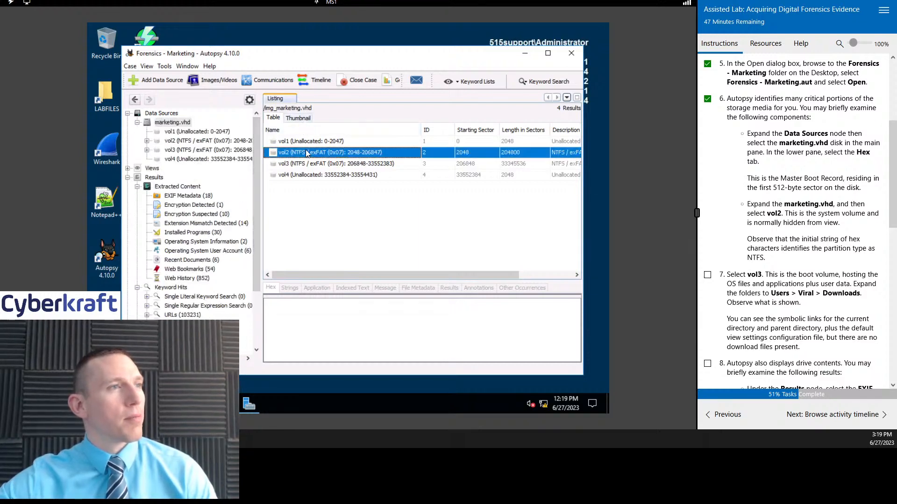
{"action": "left_click", "coordinate": [307, 142]}
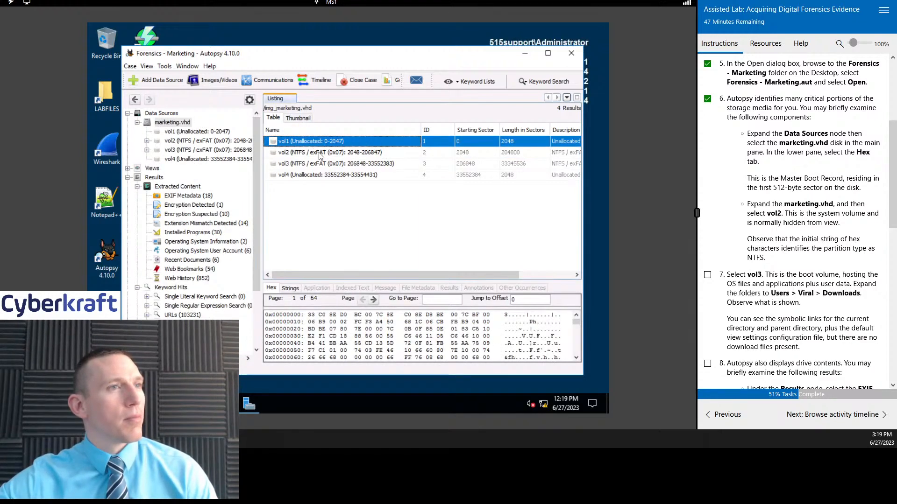
{"action": "left_click", "coordinate": [321, 153]}
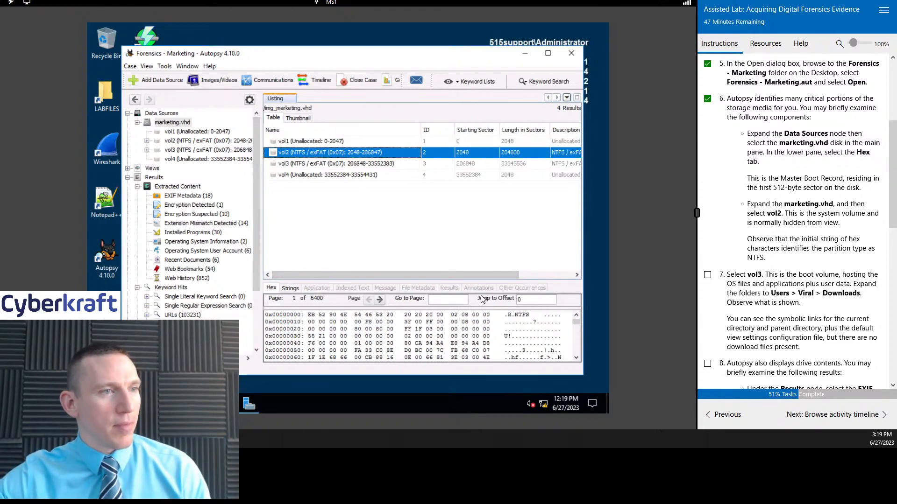
Step: Enlarge the content viewer, reposition the window, and look through the hex data of vol2 on page 1
{"action": "left_click_drag", "start_coordinate": [484, 281], "coordinate": [484, 274]}
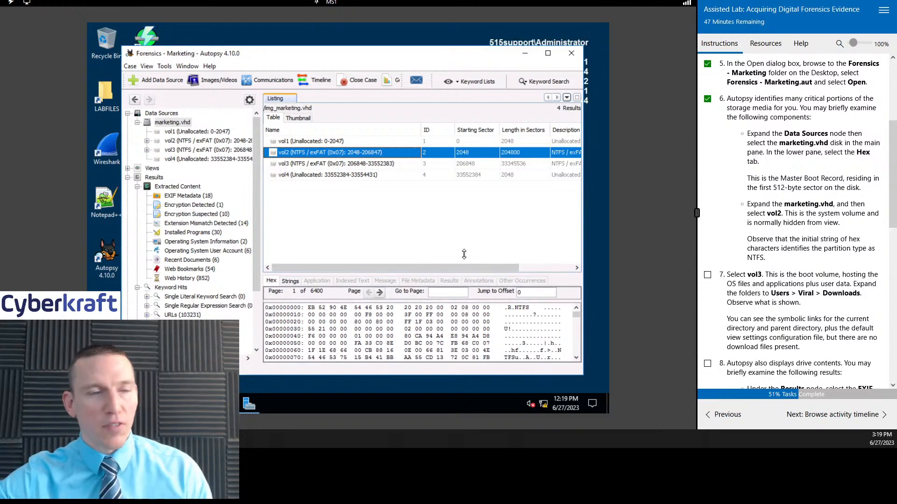
{"action": "left_click_drag", "start_coordinate": [315, 54], "coordinate": [326, 43]}
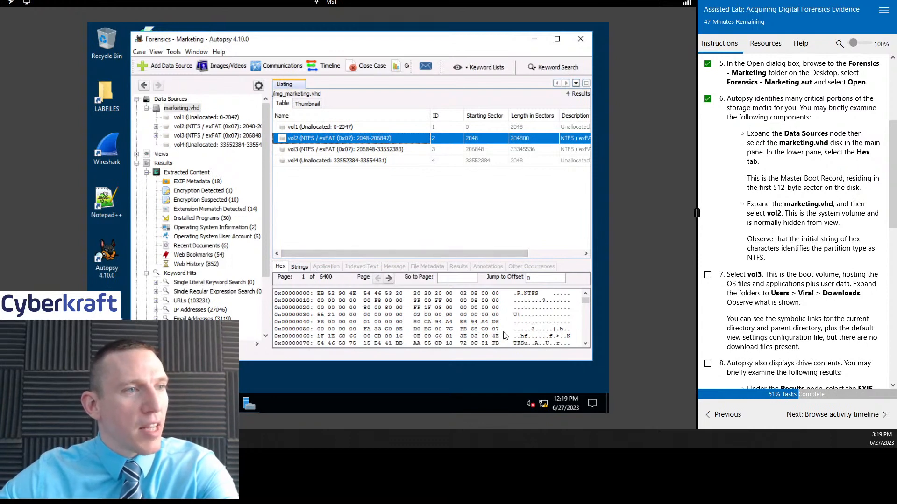
{"action": "scroll", "coordinate": [517, 321], "scroll_direction": "down", "scroll_amount": 20}
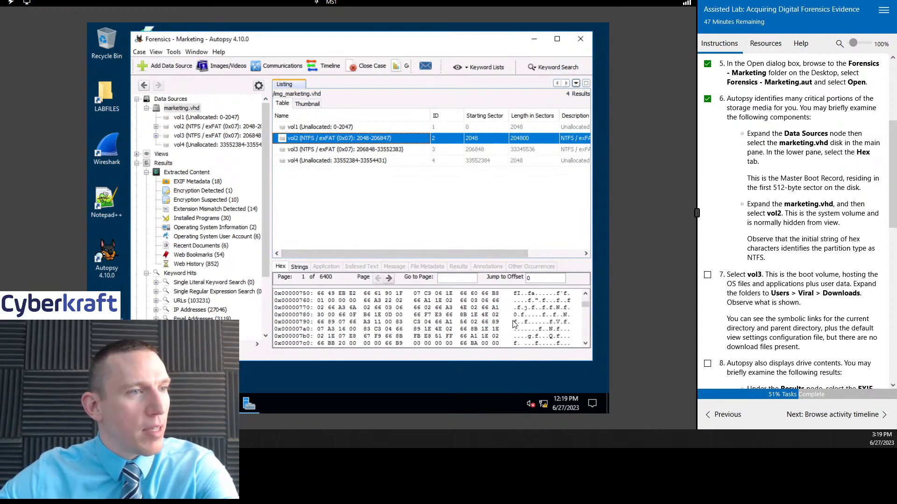
{"action": "scroll", "coordinate": [794, 197], "scroll_direction": "down", "scroll_amount": 4}
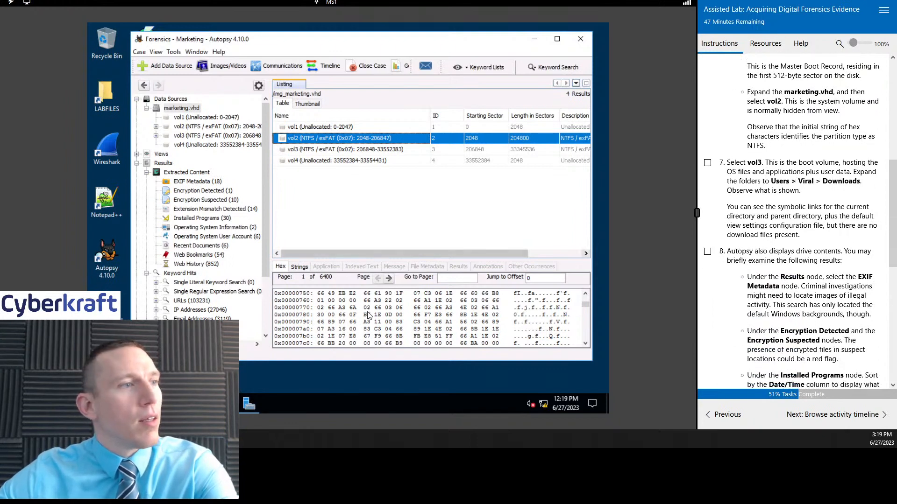
{"action": "scroll", "coordinate": [369, 316], "scroll_direction": "down", "scroll_amount": 20}
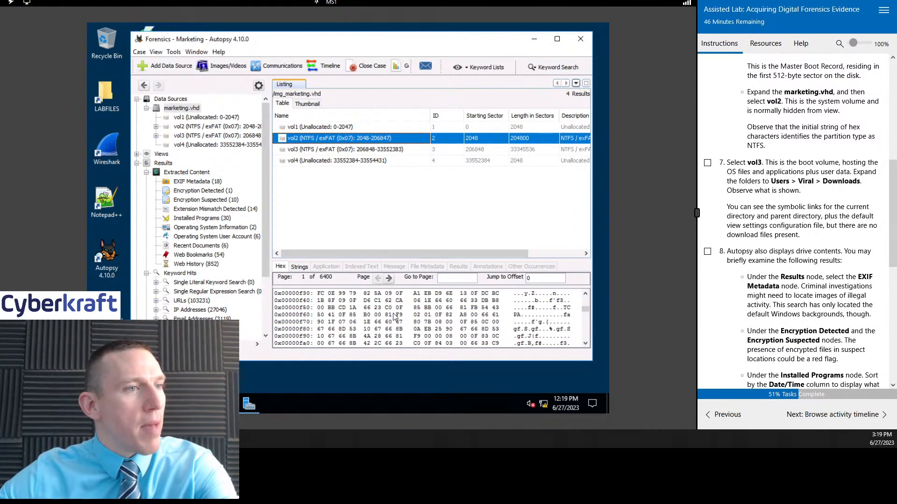
{"action": "scroll", "coordinate": [395, 317], "scroll_direction": "up", "scroll_amount": 6}
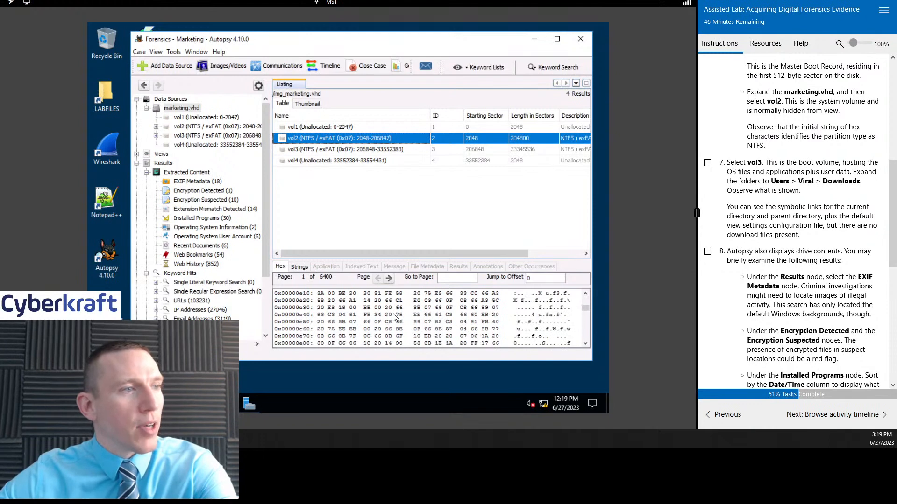
{"action": "scroll", "coordinate": [394, 318], "scroll_direction": "up", "scroll_amount": 20}
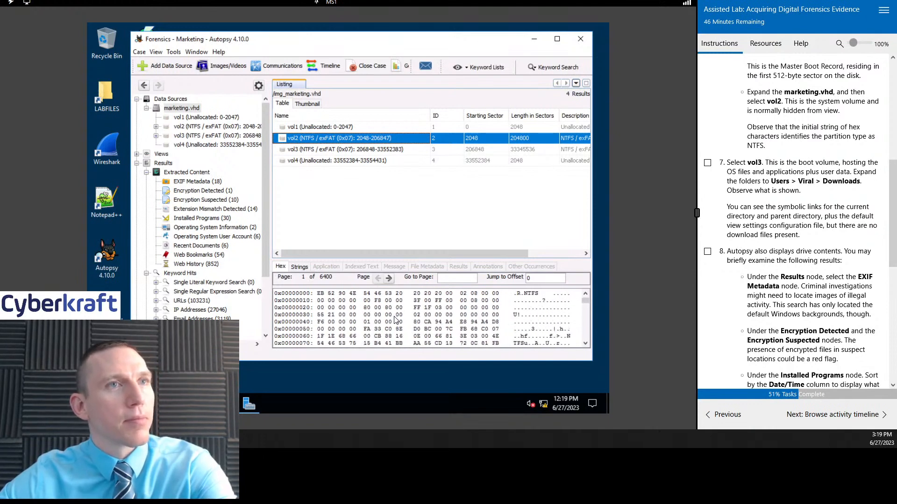
{"action": "scroll", "coordinate": [811, 191], "scroll_direction": "up", "scroll_amount": 2}
{"action": "scroll", "coordinate": [810, 191], "scroll_direction": "down", "scroll_amount": 2}
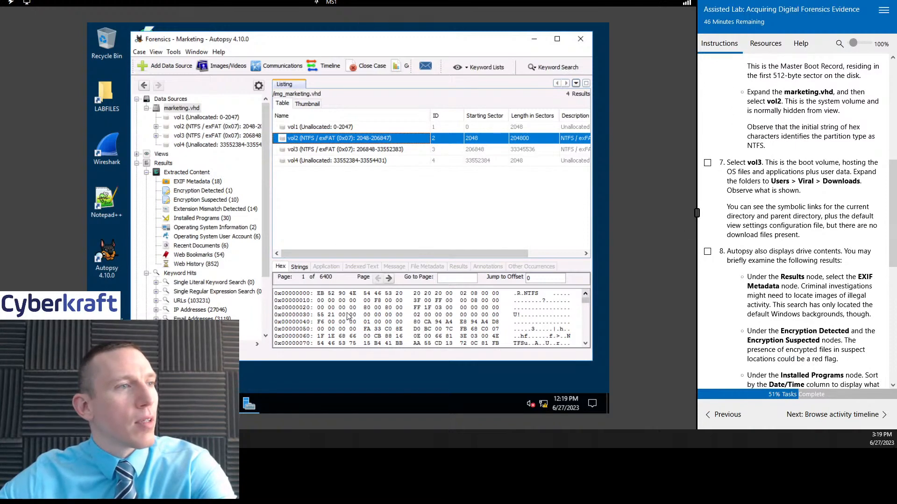
Step: Reread the task 6 instructions and compare the Strings and Hex views of vol2
{"action": "scroll", "coordinate": [840, 162], "scroll_direction": "up", "scroll_amount": 2}
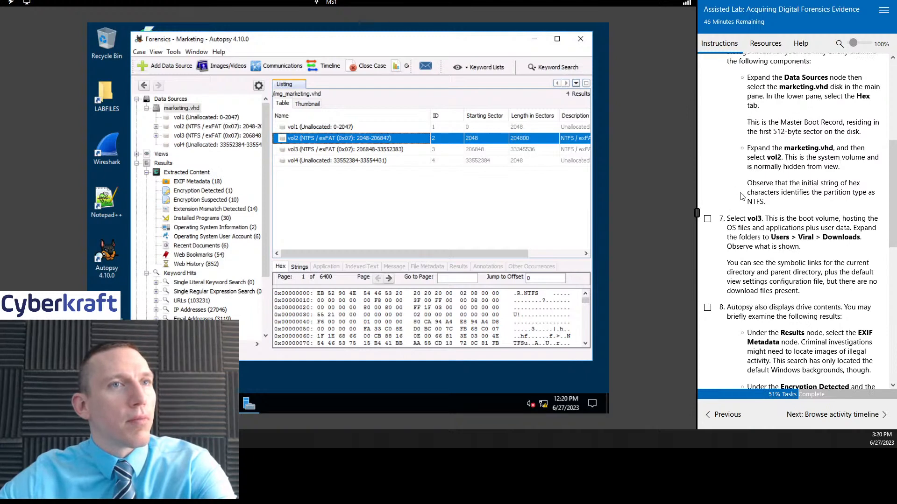
{"action": "scroll", "coordinate": [807, 216], "scroll_direction": "up", "scroll_amount": 2}
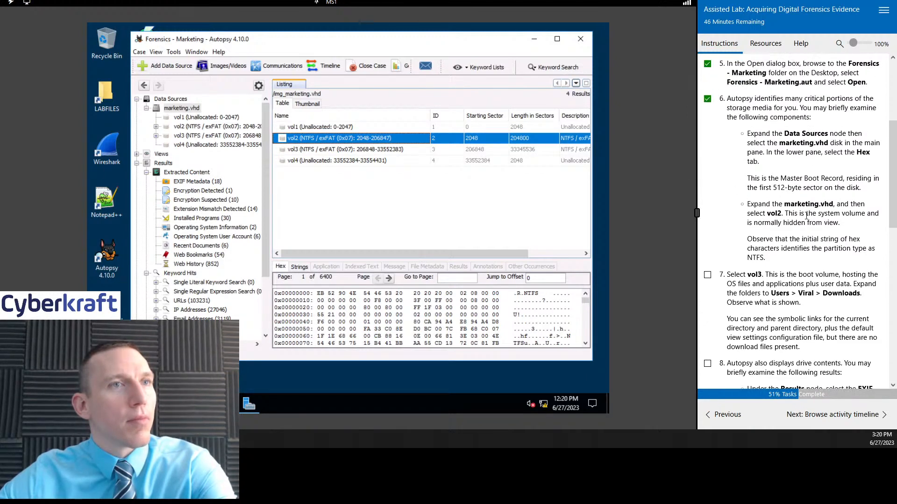
{"action": "left_click", "coordinate": [299, 267]}
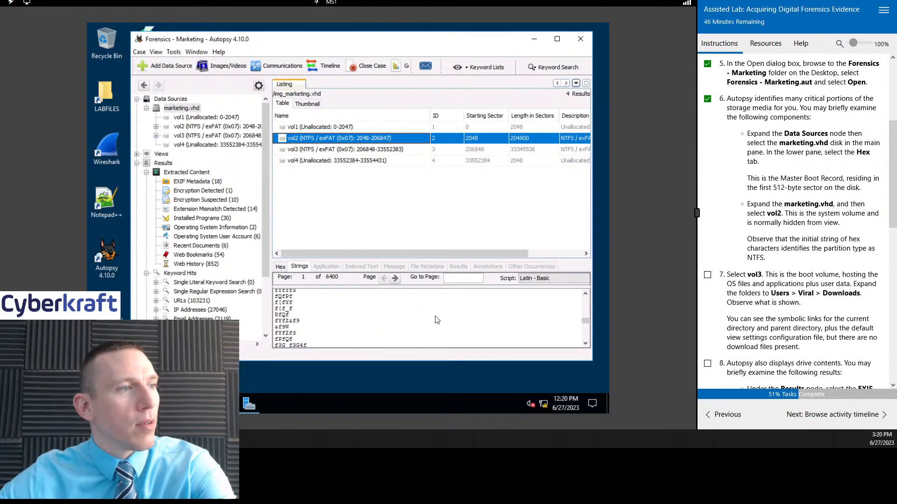
{"action": "left_click", "coordinate": [280, 268]}
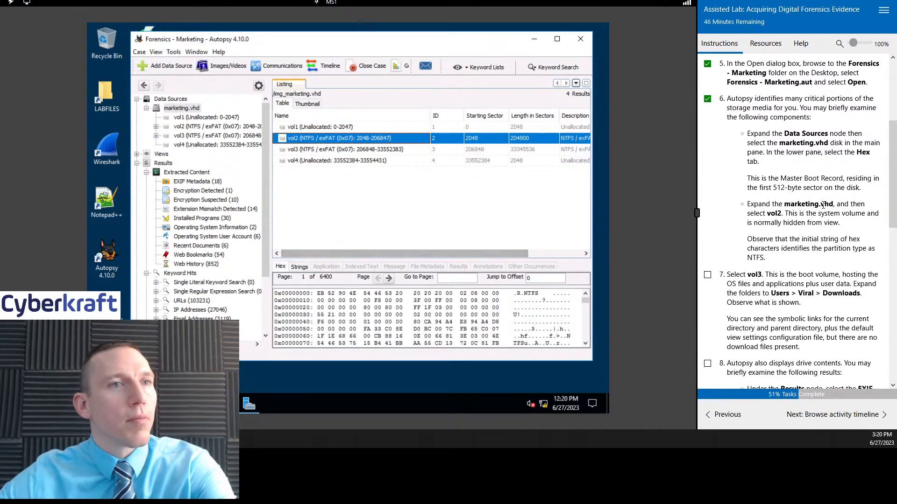
Step: Check the instruction about the initial hex string and highlight the first row of hex characters in vol2
{"action": "scroll", "coordinate": [825, 209], "scroll_direction": "down", "scroll_amount": 2}
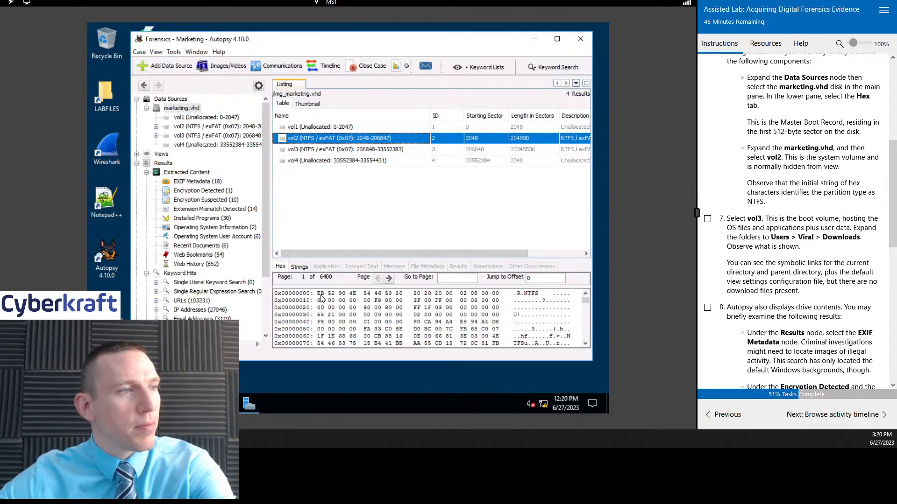
{"action": "left_click", "coordinate": [306, 298]}
{"action": "left_click_drag", "start_coordinate": [318, 296], "coordinate": [500, 295]}
{"action": "left_click", "coordinate": [560, 284]}
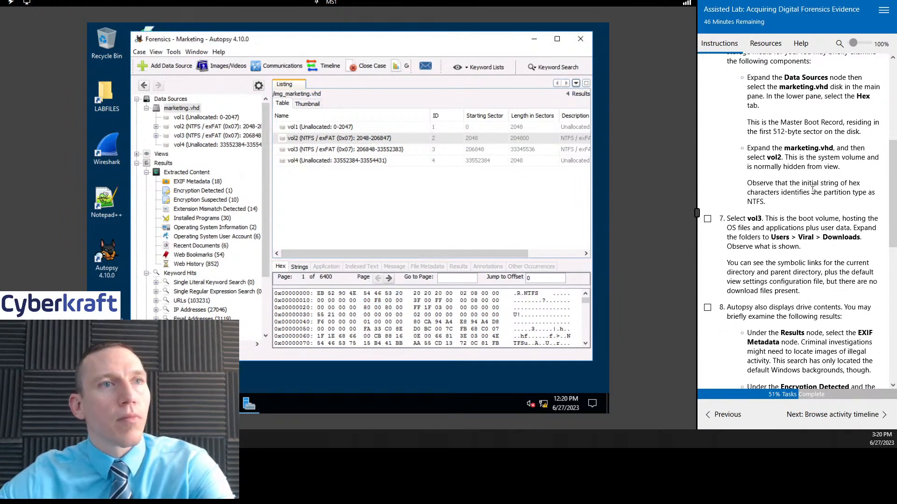
{"action": "scroll", "coordinate": [817, 214], "scroll_direction": "up", "scroll_amount": 1}
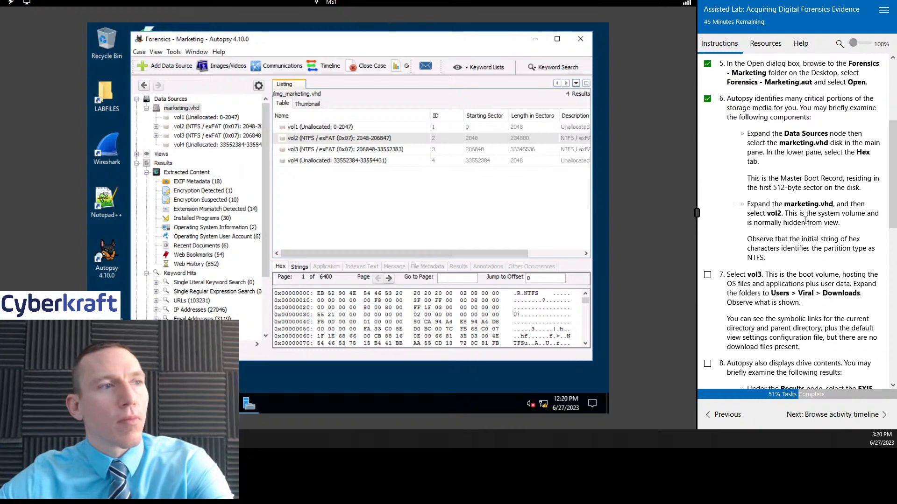
{"action": "left_click_drag", "start_coordinate": [318, 296], "coordinate": [503, 295]}
{"action": "left_click", "coordinate": [307, 195]}
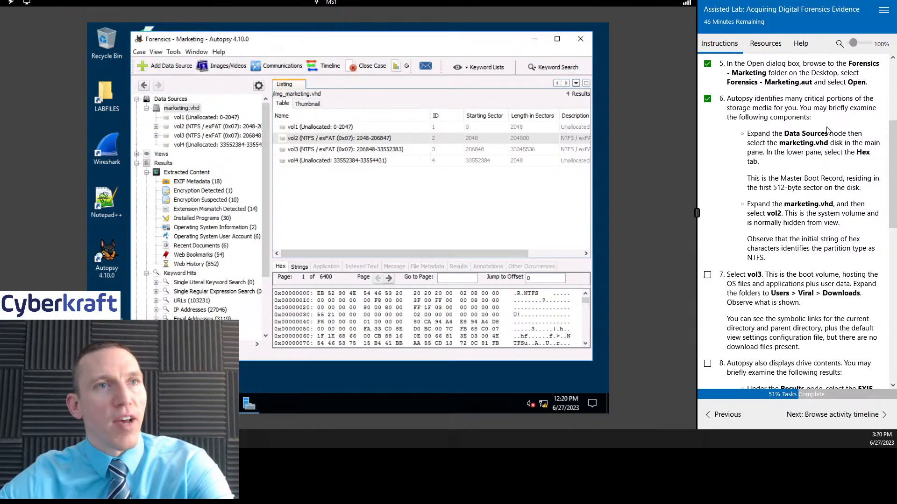
Step: Read the instructions for tasks 7 and 8, and display the hex data of vol3
{"action": "scroll", "coordinate": [826, 177], "scroll_direction": "down", "scroll_amount": 2}
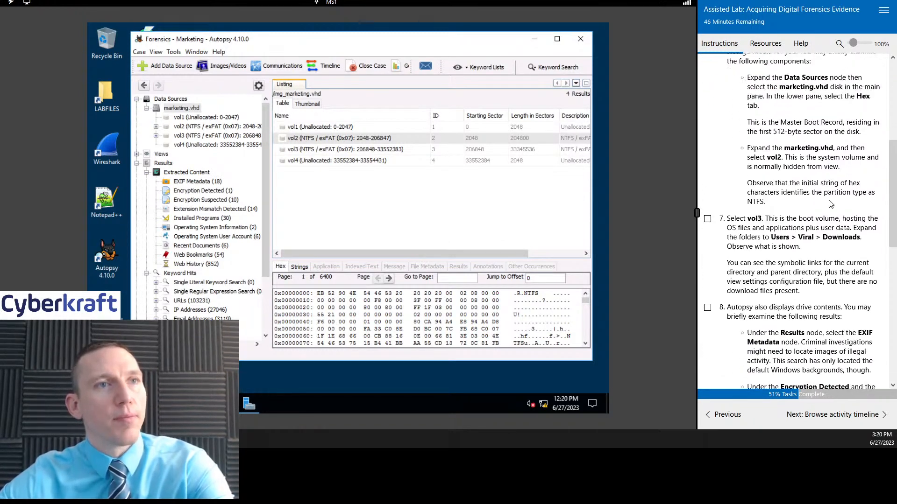
{"action": "scroll", "coordinate": [823, 216], "scroll_direction": "down", "scroll_amount": 4}
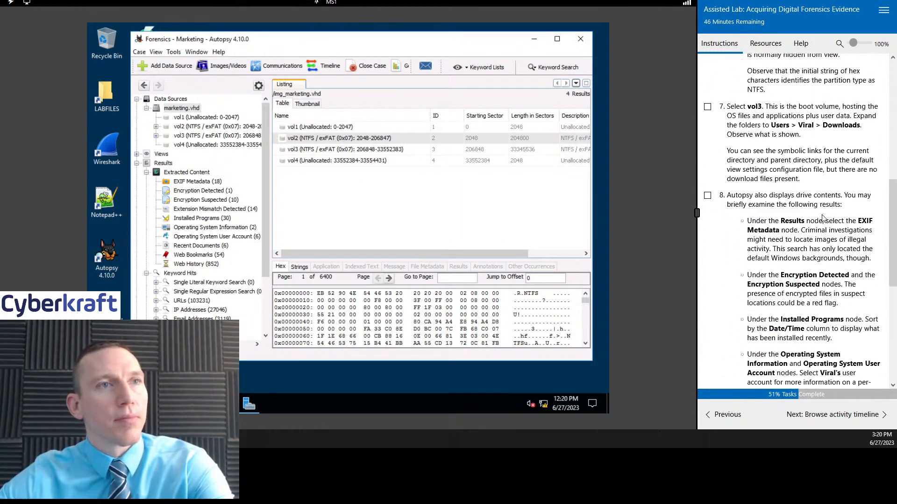
{"action": "left_click", "coordinate": [341, 150]}
{"action": "scroll", "coordinate": [819, 217], "scroll_direction": "up", "scroll_amount": 2}
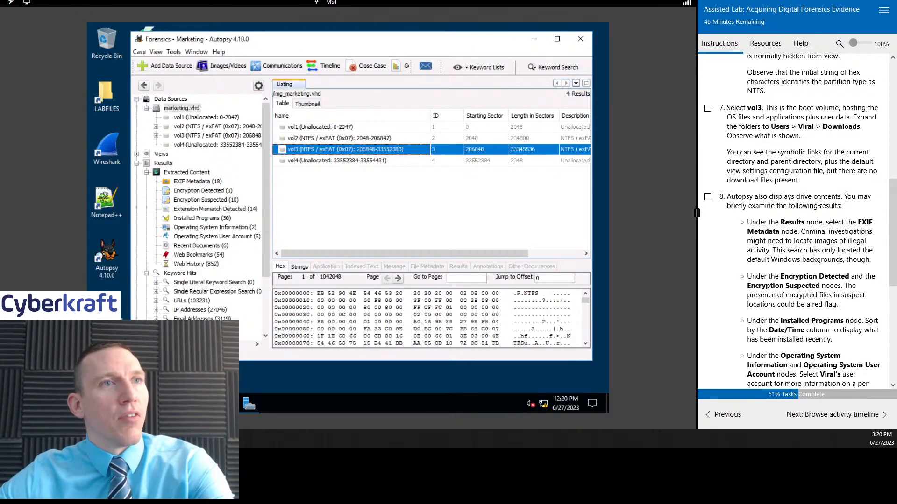
{"action": "scroll", "coordinate": [819, 218], "scroll_direction": "up", "scroll_amount": 4}
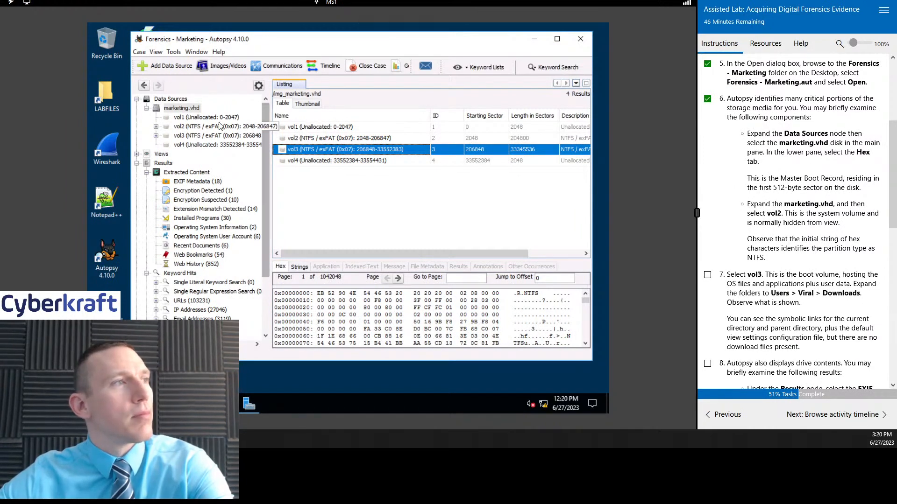
Step: Compare the initial hex characters of vol1, vol2 and vol3 to check how the partition type is identified
{"action": "left_click", "coordinate": [314, 126]}
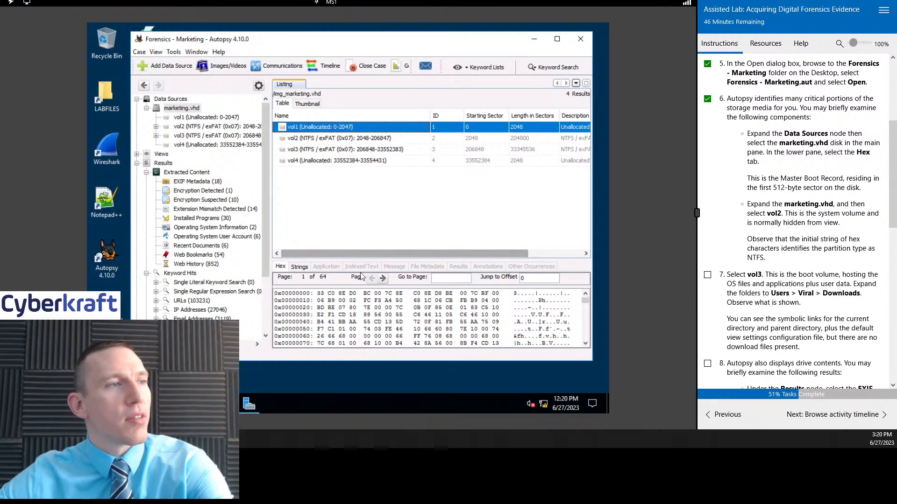
{"action": "left_click", "coordinate": [337, 150]}
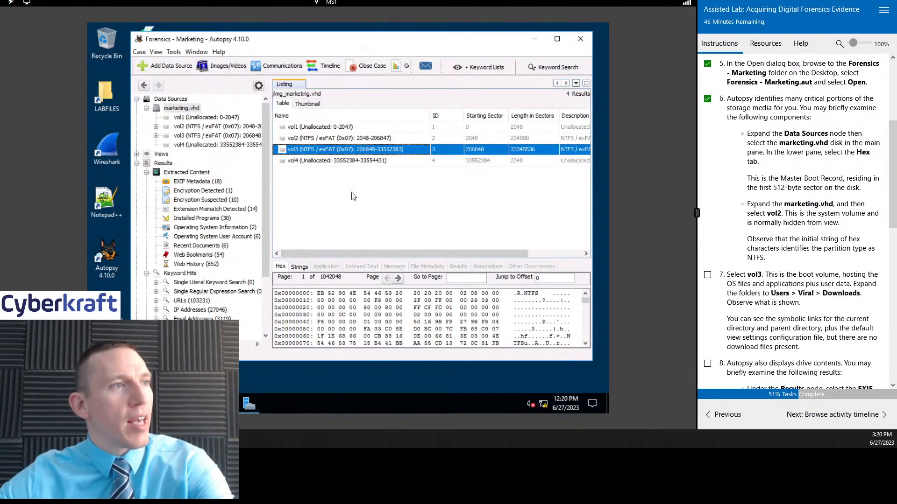
{"action": "left_click", "coordinate": [335, 139]}
{"action": "left_click", "coordinate": [328, 149]}
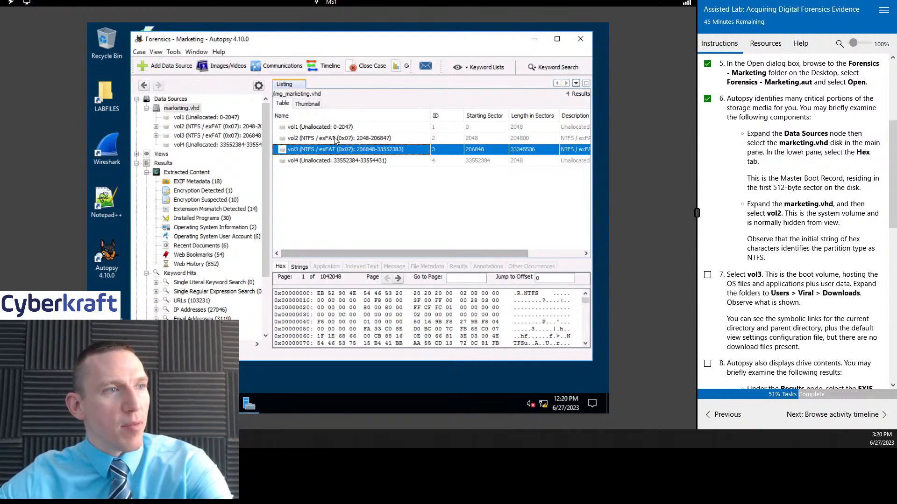
{"action": "left_click", "coordinate": [337, 139]}
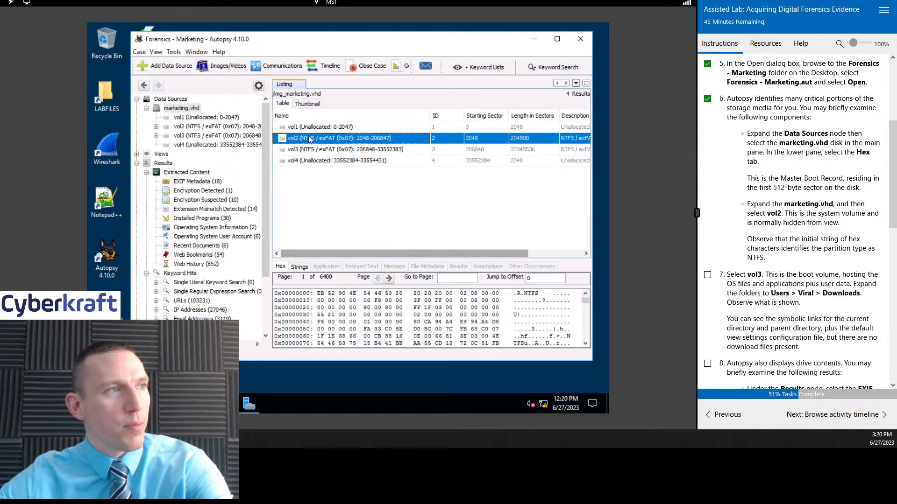
{"action": "left_click", "coordinate": [325, 150]}
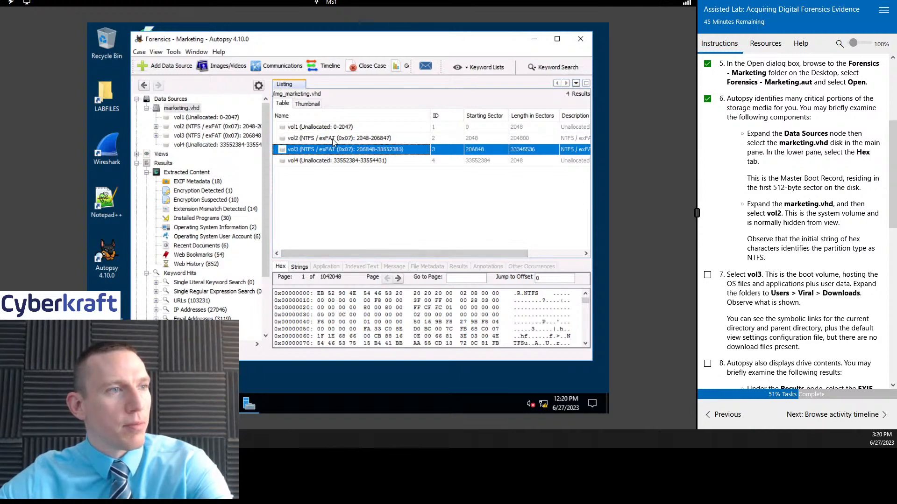
{"action": "left_click", "coordinate": [330, 139]}
{"action": "left_click", "coordinate": [329, 149]}
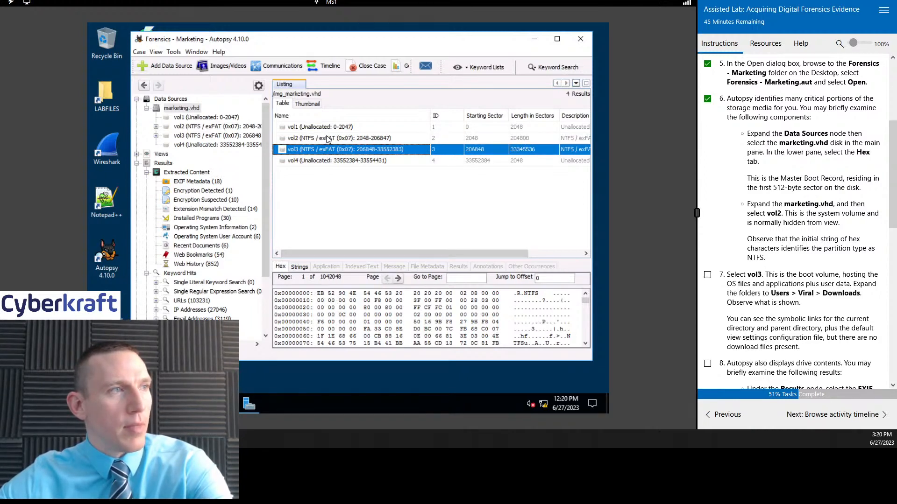
{"action": "left_click", "coordinate": [327, 139]}
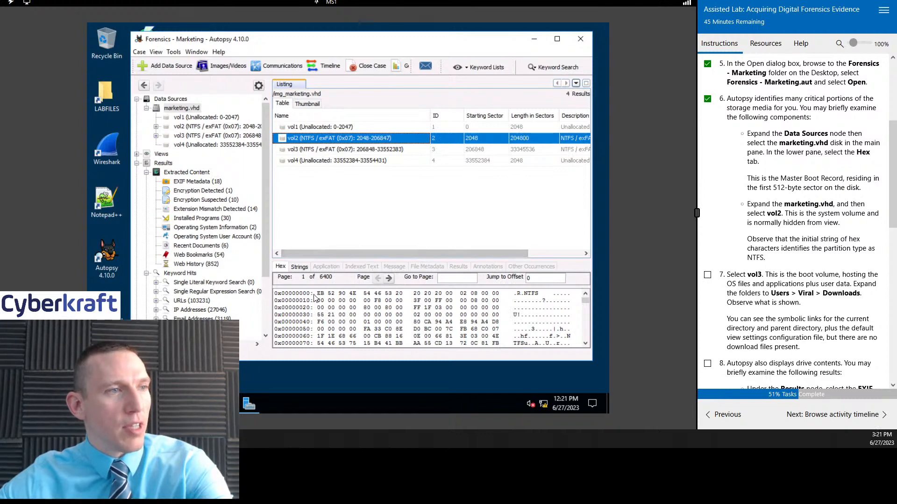
Step: Select vol3 in the marketing.vhd listing and mark lab task 7 as complete
{"action": "left_click", "coordinate": [359, 150]}
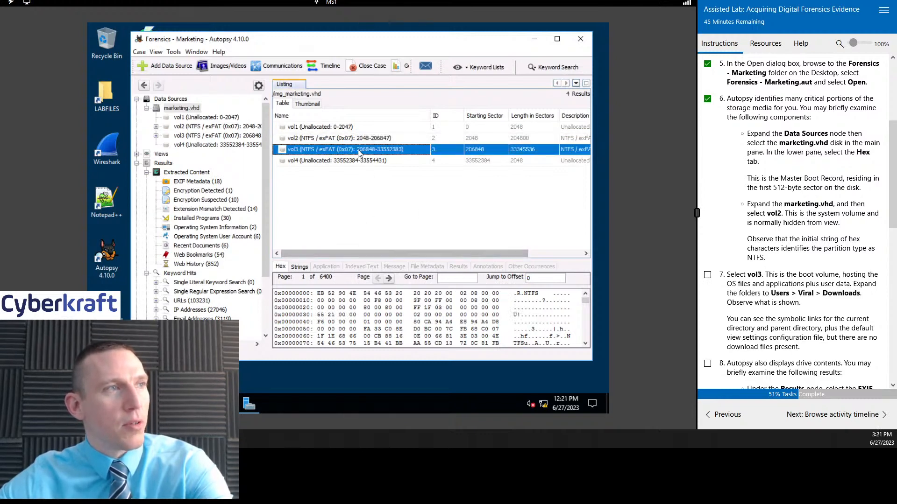
{"action": "scroll", "coordinate": [805, 195], "scroll_direction": "down", "scroll_amount": 4}
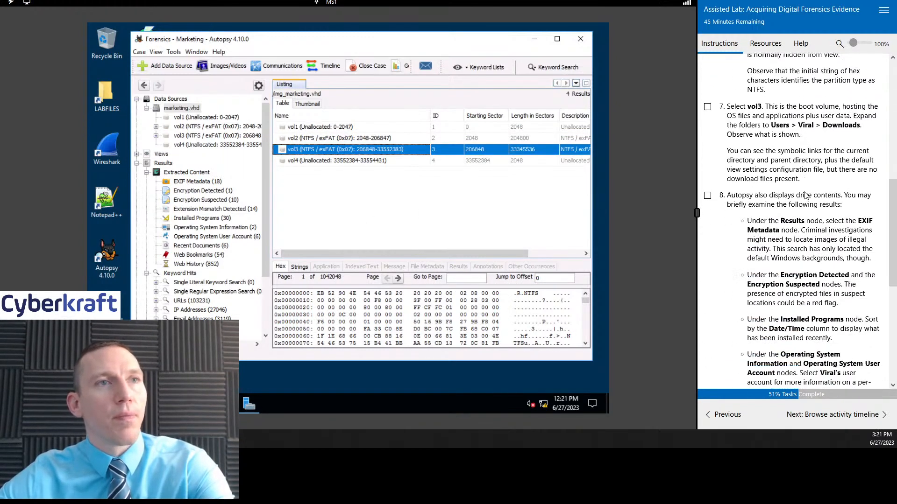
{"action": "left_click", "coordinate": [708, 108]}
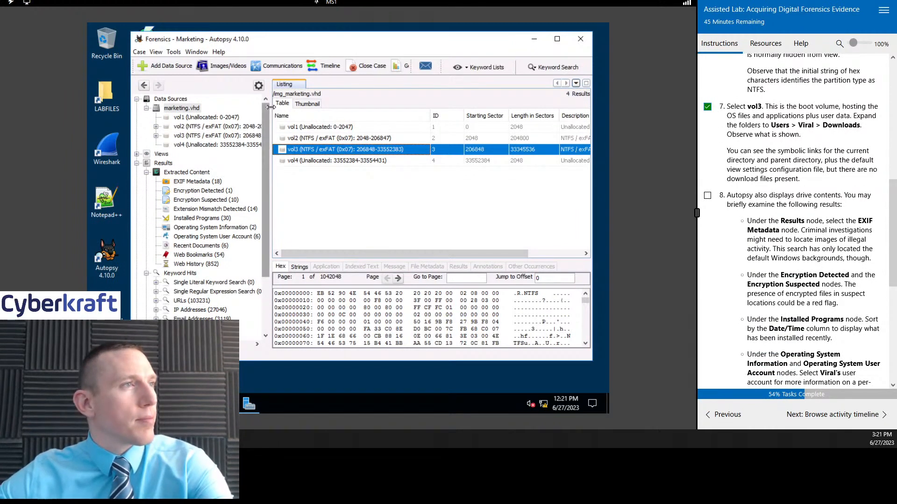
Step: Check the full volume names in the data source tree and reread the instructions for tasks 7 and 8
{"action": "left_click_drag", "start_coordinate": [271, 110], "coordinate": [300, 110]}
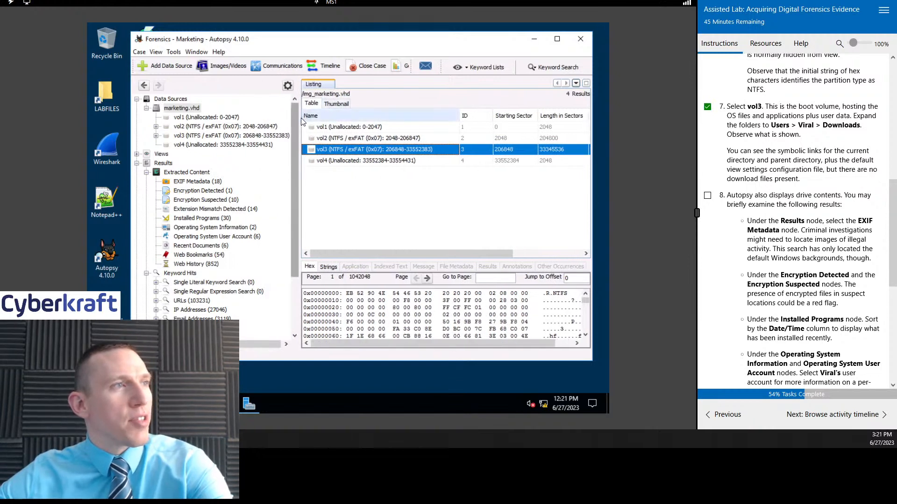
{"action": "left_click_drag", "start_coordinate": [299, 117], "coordinate": [288, 117]}
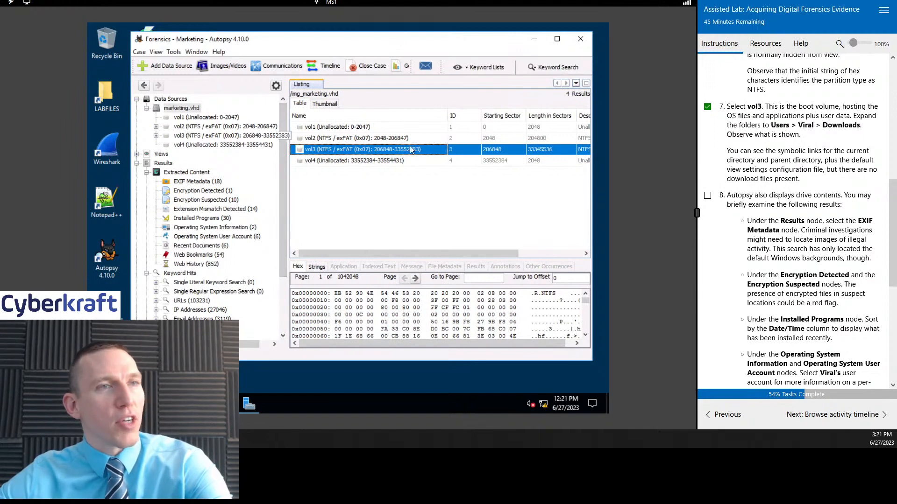
{"action": "scroll", "coordinate": [832, 163], "scroll_direction": "down", "scroll_amount": 1}
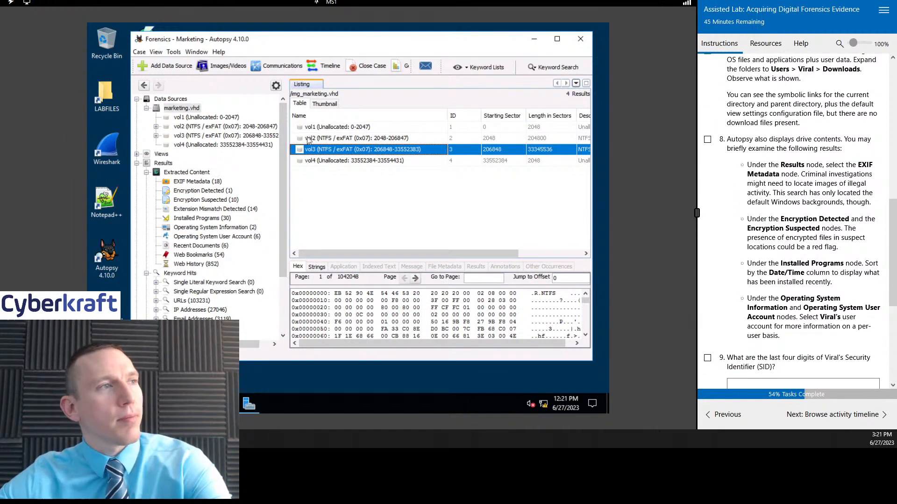
{"action": "left_click_drag", "start_coordinate": [289, 130], "coordinate": [270, 130]}
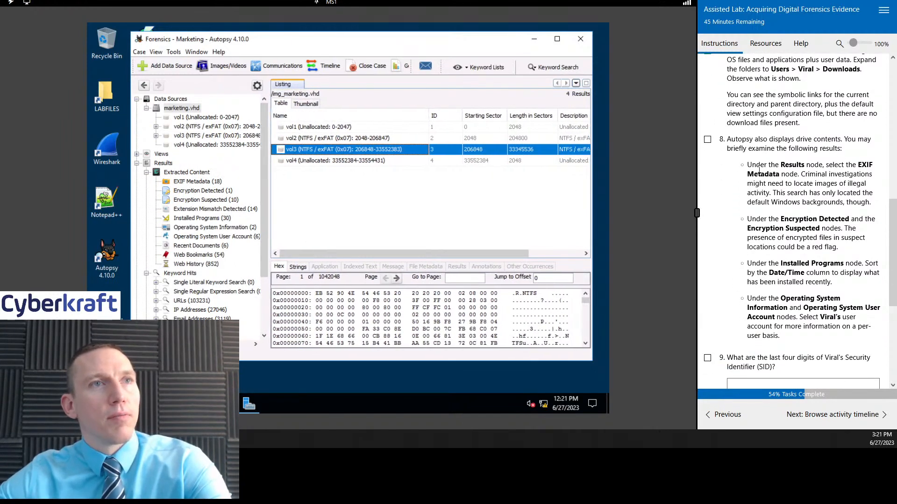
{"action": "scroll", "coordinate": [794, 182], "scroll_direction": "up", "scroll_amount": 1}
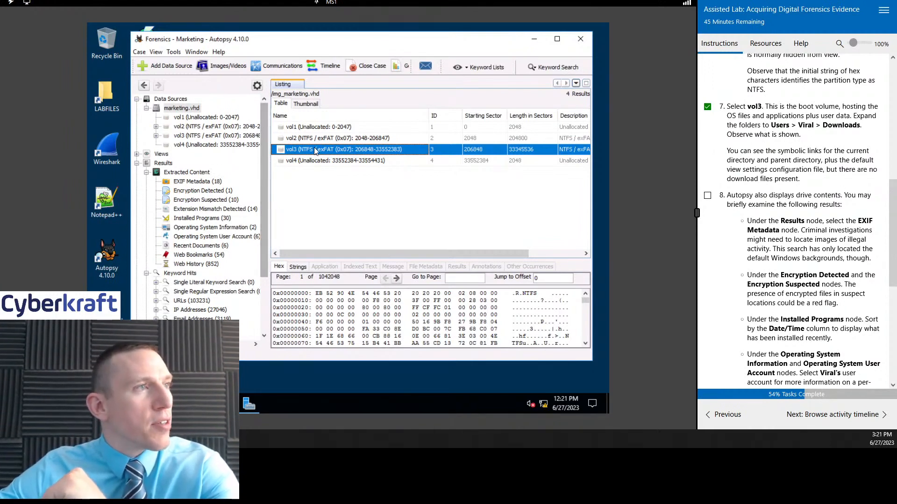
Step: Expand vol3 in a widened data source tree and list the contents of its Users and Windows folders
{"action": "left_click", "coordinate": [156, 136]}
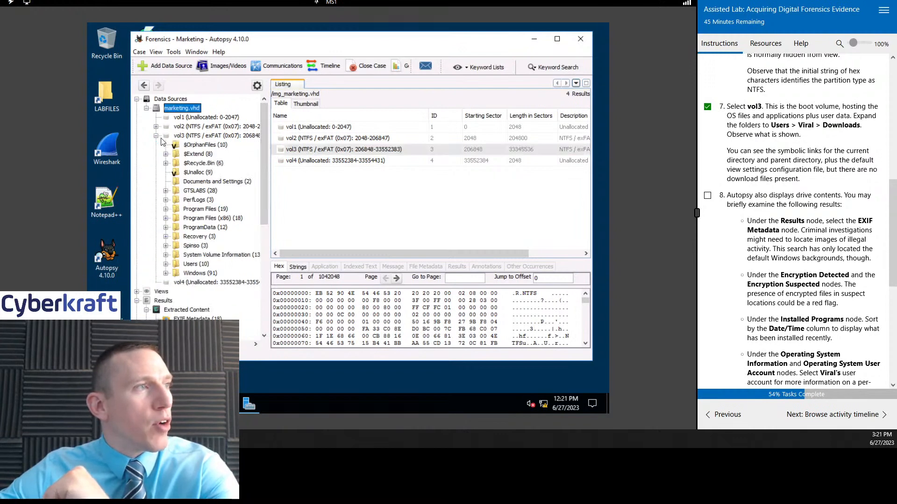
{"action": "left_click_drag", "start_coordinate": [270, 152], "coordinate": [307, 152]}
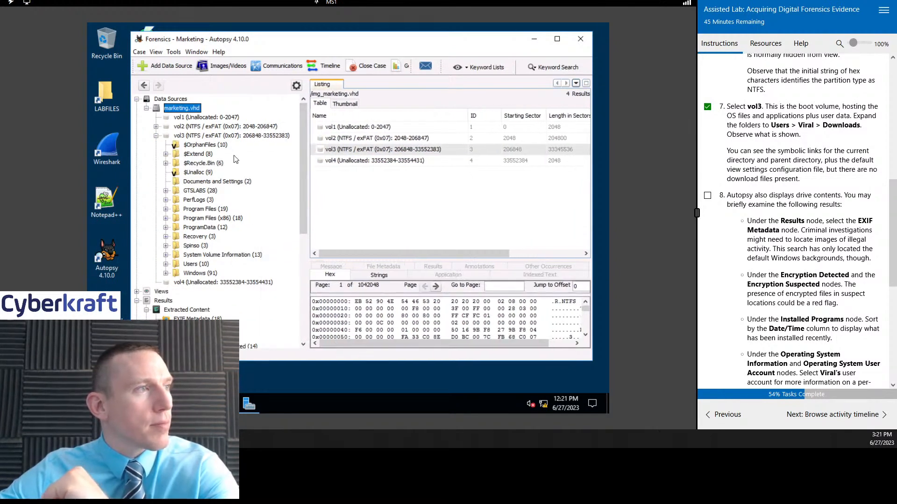
{"action": "left_click", "coordinate": [197, 264]}
{"action": "left_click", "coordinate": [201, 275]}
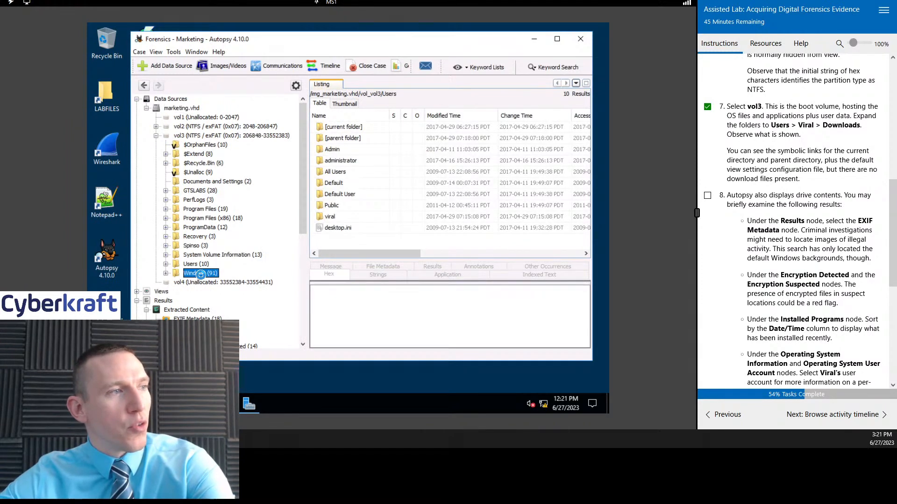
Step: Expand vol2, inspect its $OrphanFiles, $RECYCLE.BIN, $Unalloc, Boot and System Volume Information folders, and collapse the volume again
{"action": "left_click", "coordinate": [196, 127]}
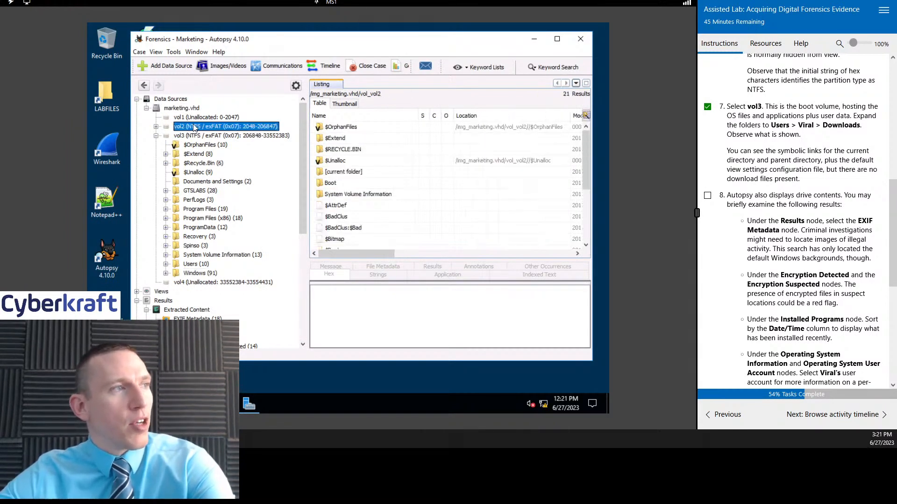
{"action": "left_click", "coordinate": [156, 127]}
{"action": "left_click", "coordinate": [205, 154]}
{"action": "left_click", "coordinate": [204, 163]}
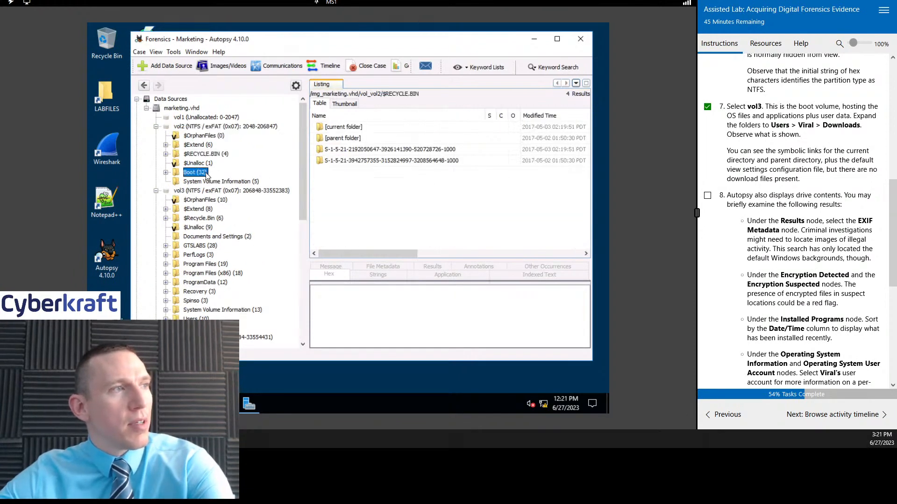
{"action": "left_click", "coordinate": [214, 182]}
{"action": "left_click", "coordinate": [202, 155]}
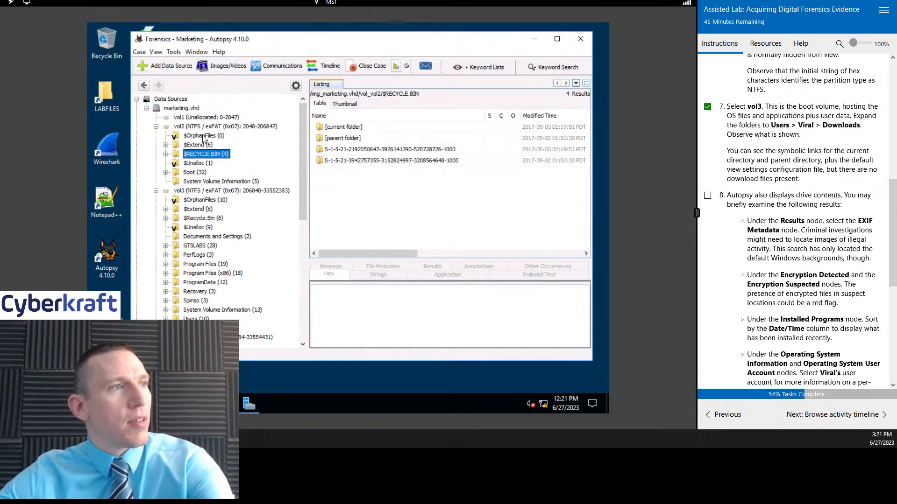
{"action": "left_click", "coordinate": [203, 136]}
{"action": "left_click", "coordinate": [202, 154]}
{"action": "left_click", "coordinate": [200, 163]}
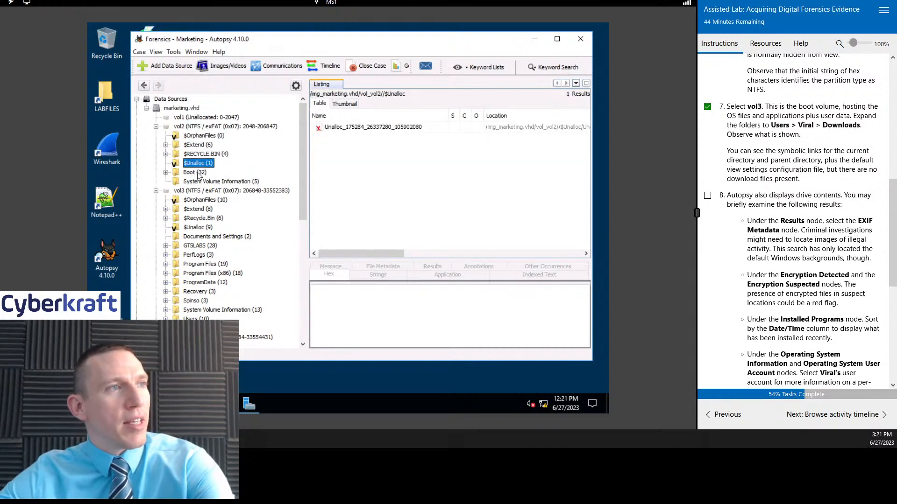
{"action": "left_click", "coordinate": [198, 173]}
{"action": "left_click", "coordinate": [213, 182]}
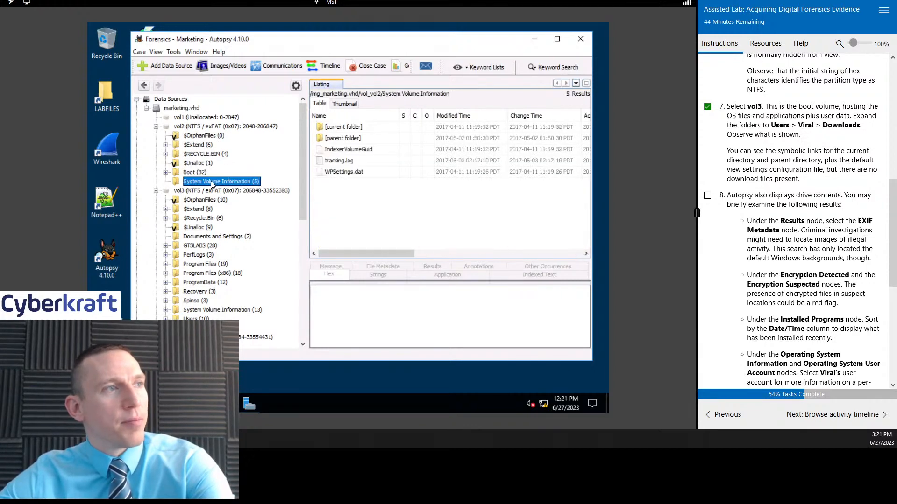
{"action": "left_click", "coordinate": [156, 127]}
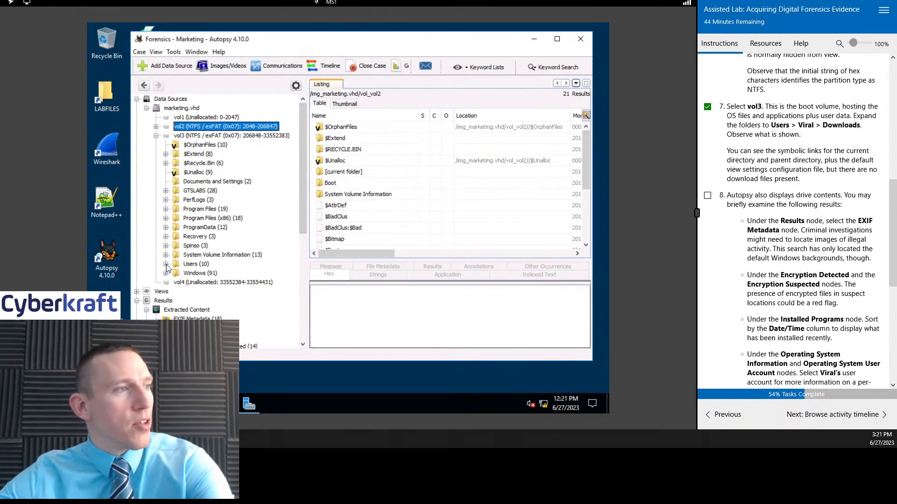
Step: Expand the Users folder of vol3 and list the contents of the viral account's Downloads folder
{"action": "left_click", "coordinate": [166, 264]}
{"action": "scroll", "coordinate": [219, 282], "scroll_direction": "down", "scroll_amount": 3}
{"action": "scroll", "coordinate": [218, 282], "scroll_direction": "up", "scroll_amount": 3}
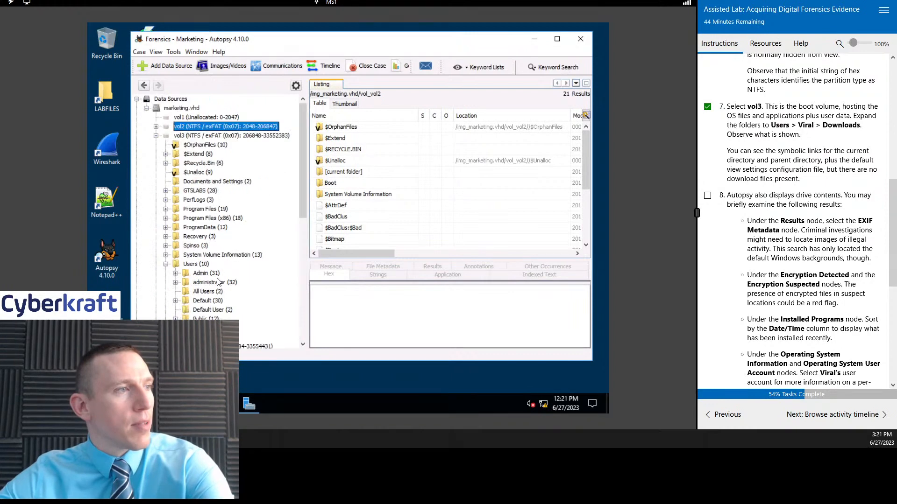
{"action": "scroll", "coordinate": [215, 164], "scroll_direction": "down", "scroll_amount": 7}
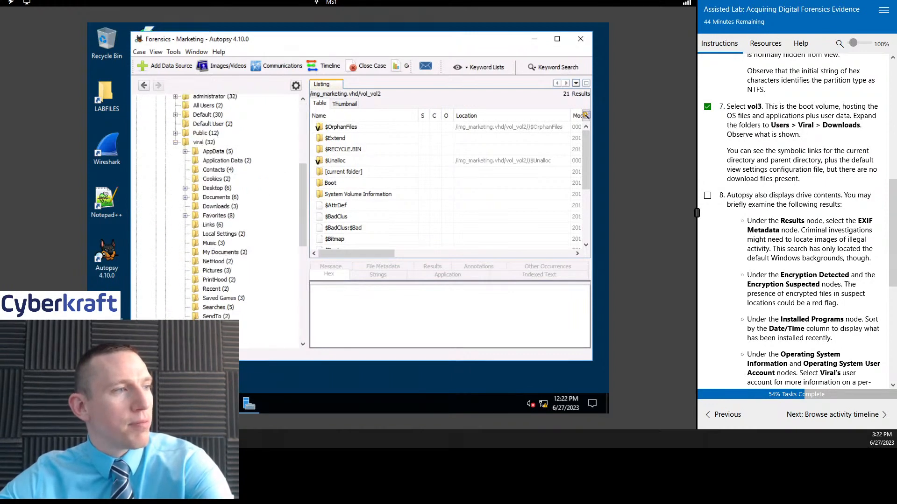
{"action": "left_click", "coordinate": [205, 142]}
{"action": "left_click", "coordinate": [219, 206]}
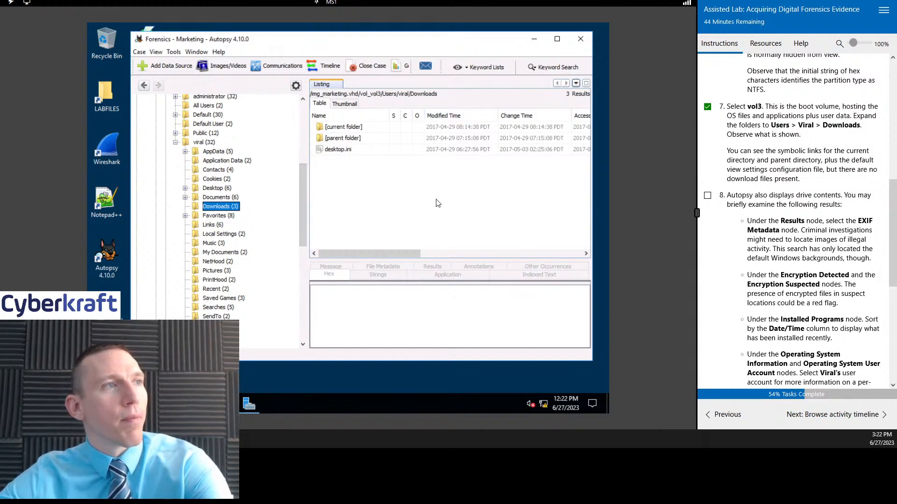
Step: Read the task 8 instructions on examining the extracted drive contents
{"action": "left_click_drag", "start_coordinate": [376, 251], "coordinate": [356, 279]}
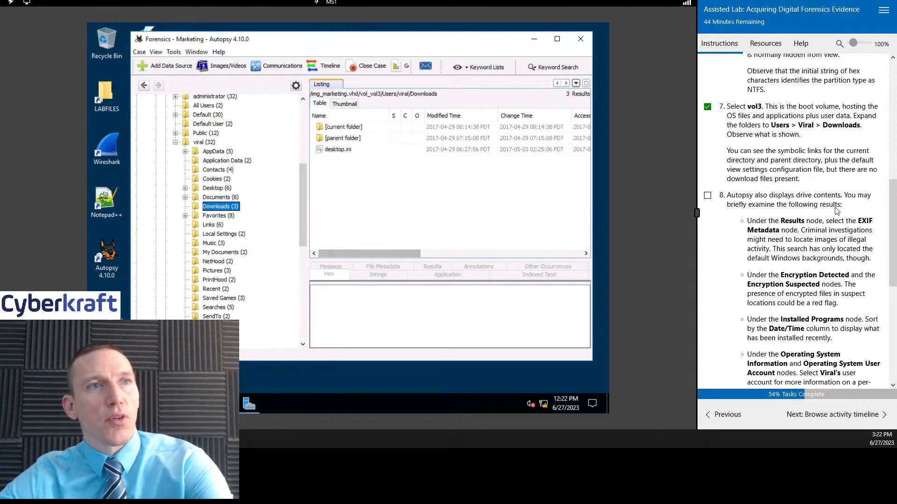
{"action": "scroll", "coordinate": [831, 164], "scroll_direction": "down", "scroll_amount": 1}
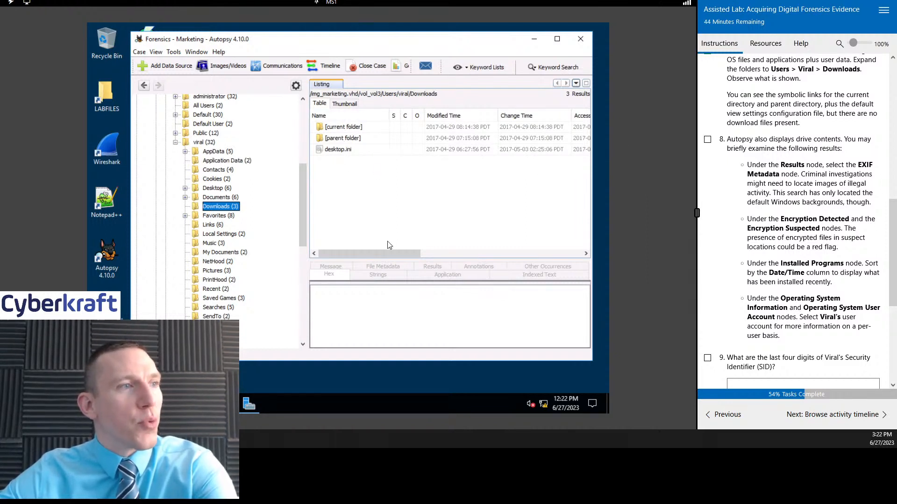
{"action": "mouse_move", "coordinate": [386, 253]}
{"action": "left_mouse_down"}
{"action": "mouse_move", "coordinate": [472, 260]}
{"action": "mouse_move", "coordinate": [377, 261]}
{"action": "left_mouse_up"}
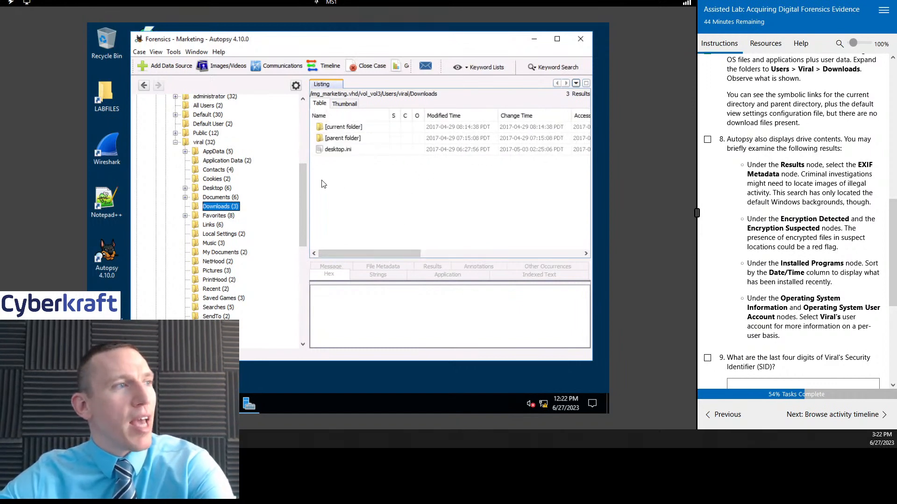
Step: Collapse the viral folder, examine the Downloads folder of the Default user, and collapse Default again
{"action": "scroll", "coordinate": [233, 212], "scroll_direction": "up", "scroll_amount": 8}
{"action": "scroll", "coordinate": [198, 278], "scroll_direction": "down", "scroll_amount": 8}
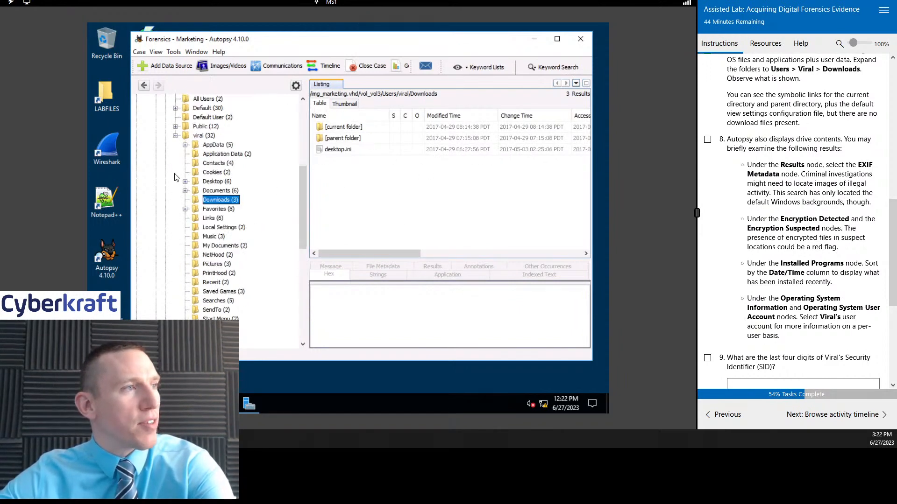
{"action": "left_click", "coordinate": [176, 136]}
{"action": "scroll", "coordinate": [224, 150], "scroll_direction": "up", "scroll_amount": 6}
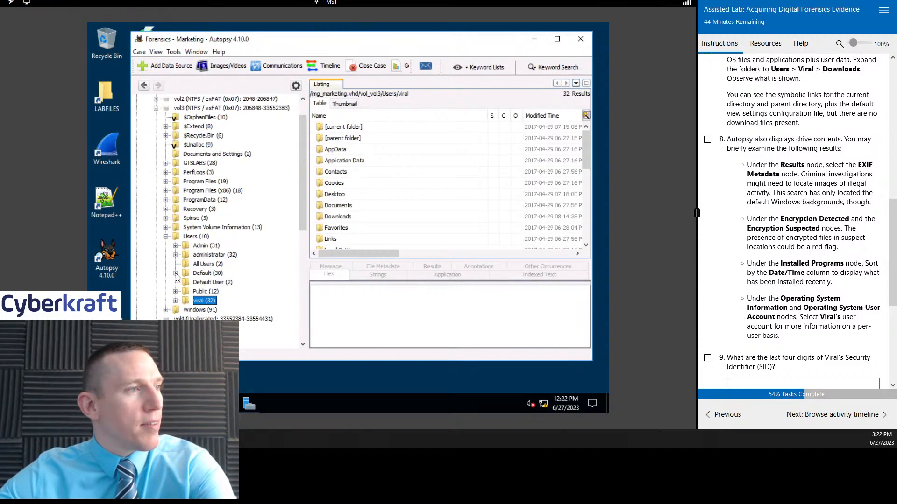
{"action": "left_click", "coordinate": [201, 274]}
{"action": "left_click", "coordinate": [176, 274]}
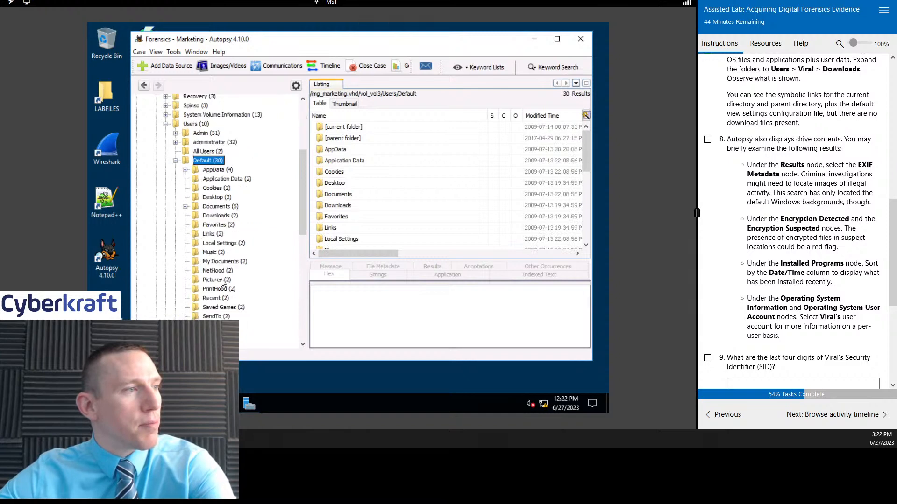
{"action": "scroll", "coordinate": [230, 283], "scroll_direction": "down", "scroll_amount": 1}
{"action": "left_click", "coordinate": [216, 193]}
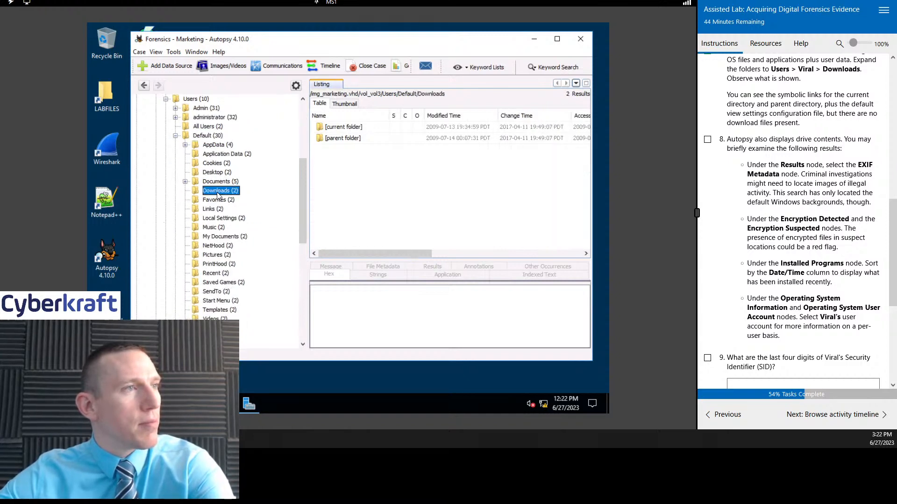
{"action": "left_click", "coordinate": [176, 135]}
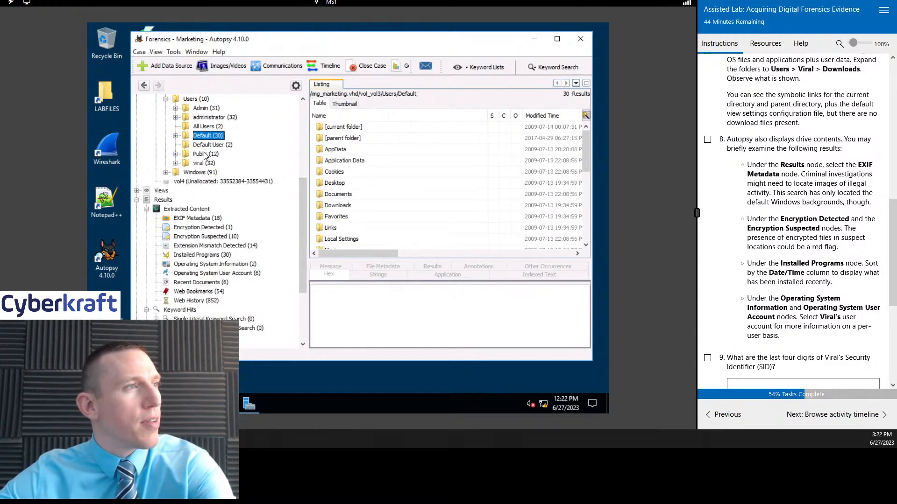
Step: Expand the Public user folder, examine its Downloads folder, and collapse Public again
{"action": "left_click", "coordinate": [201, 155]}
{"action": "left_click", "coordinate": [175, 154]}
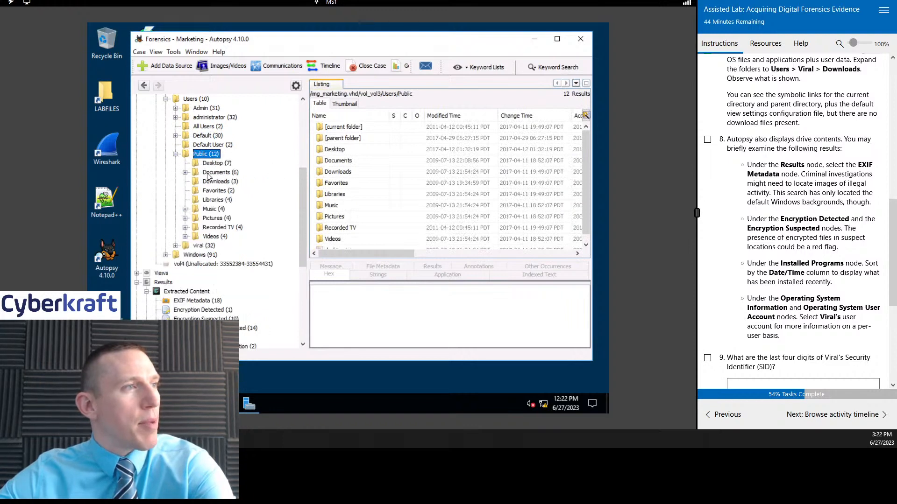
{"action": "left_click", "coordinate": [216, 182]}
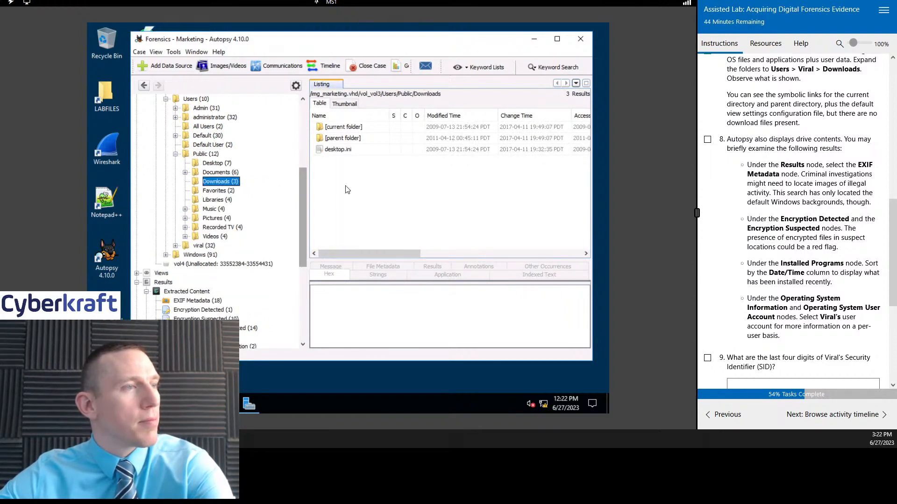
{"action": "left_click", "coordinate": [175, 154]}
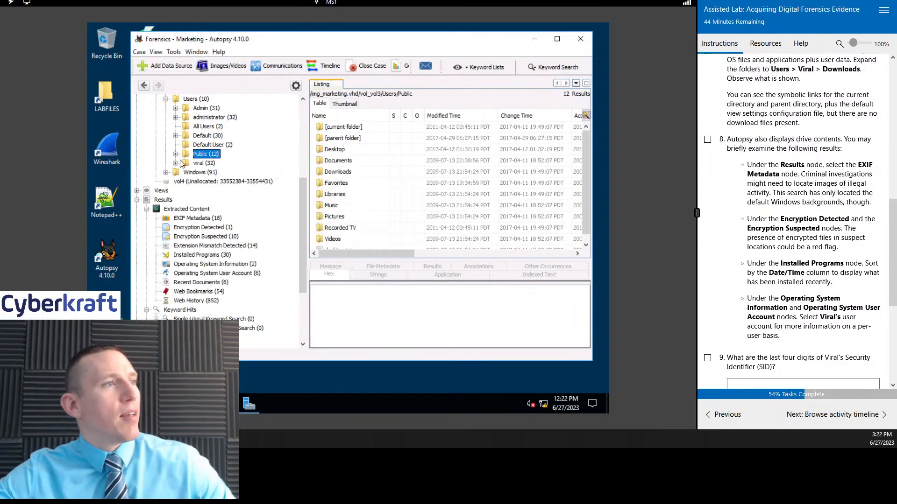
Step: Expand both the viral and Default user folders and list Default's Downloads folder for comparison
{"action": "left_click", "coordinate": [200, 163]}
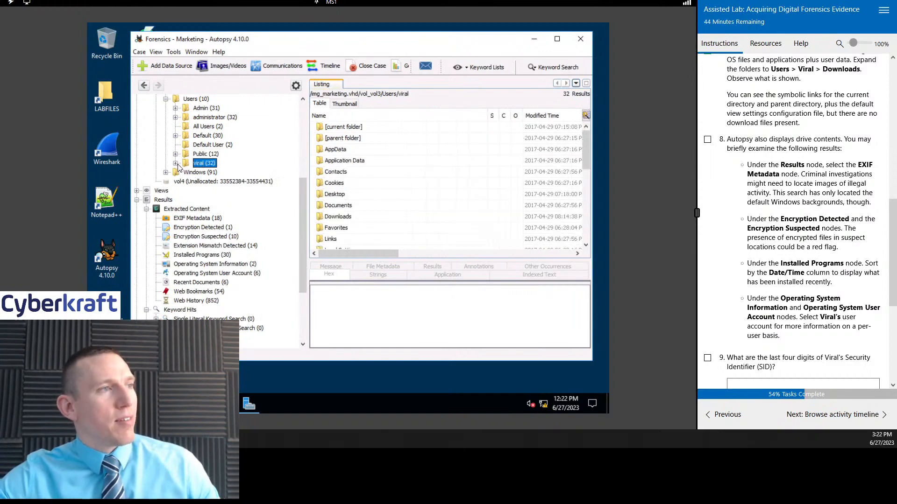
{"action": "left_click", "coordinate": [176, 164]}
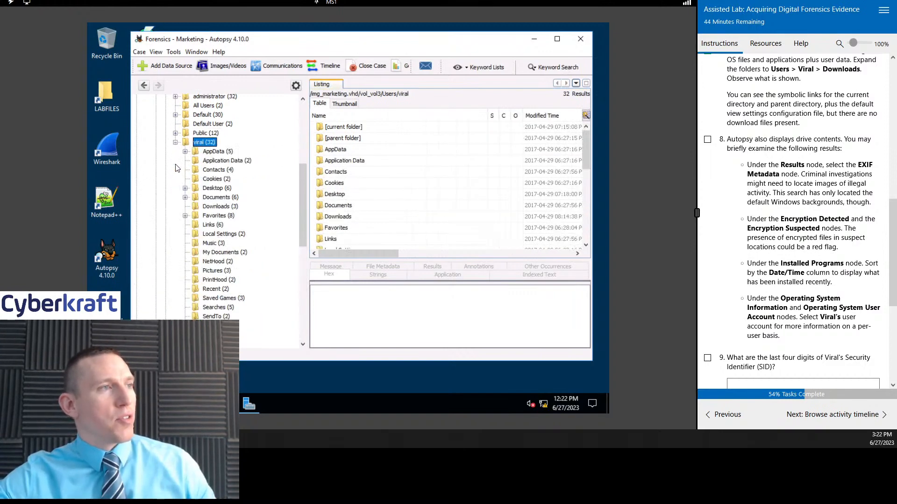
{"action": "left_click", "coordinate": [176, 115]}
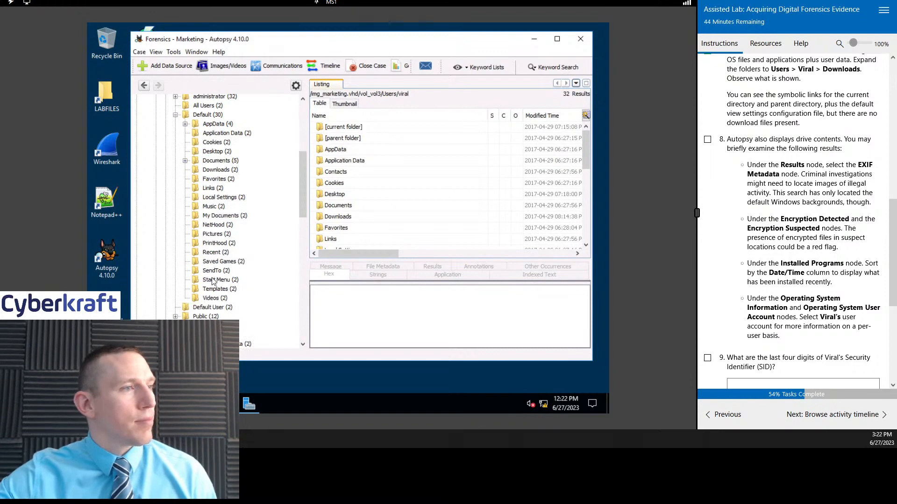
{"action": "left_click", "coordinate": [215, 170]}
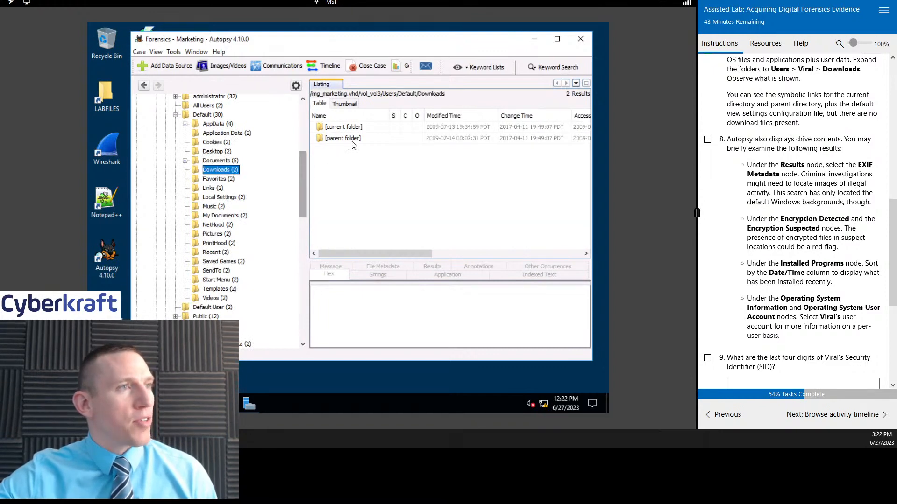
Step: Collapse the Default user folder and list the viral user's Downloads folder
{"action": "left_click", "coordinate": [355, 140]}
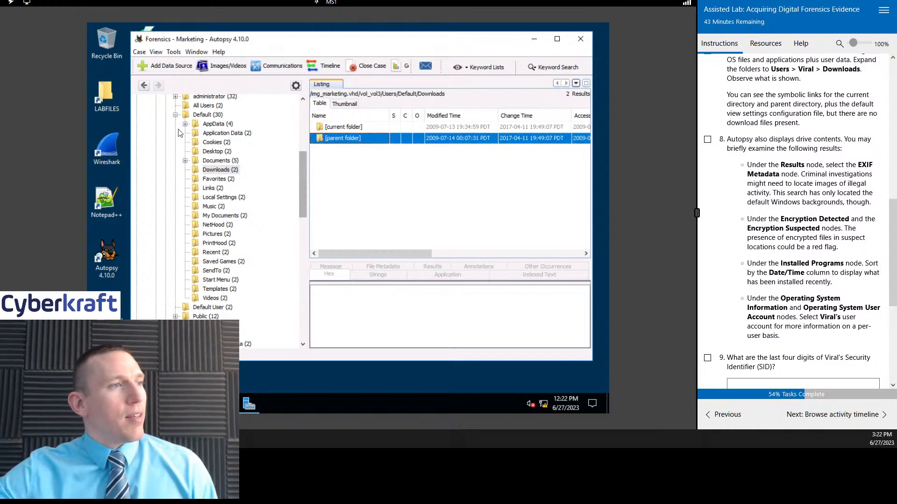
{"action": "left_click", "coordinate": [207, 115]}
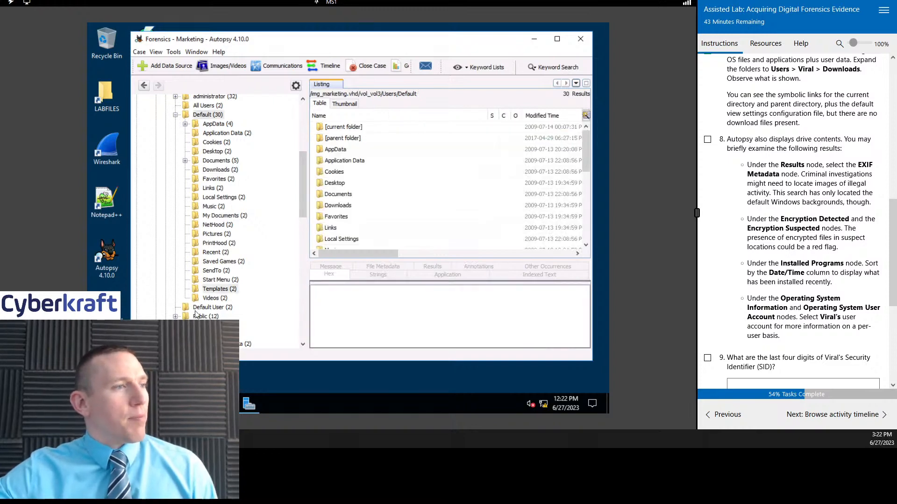
{"action": "left_click", "coordinate": [176, 114]}
{"action": "scroll", "coordinate": [216, 226], "scroll_direction": "down", "scroll_amount": 1}
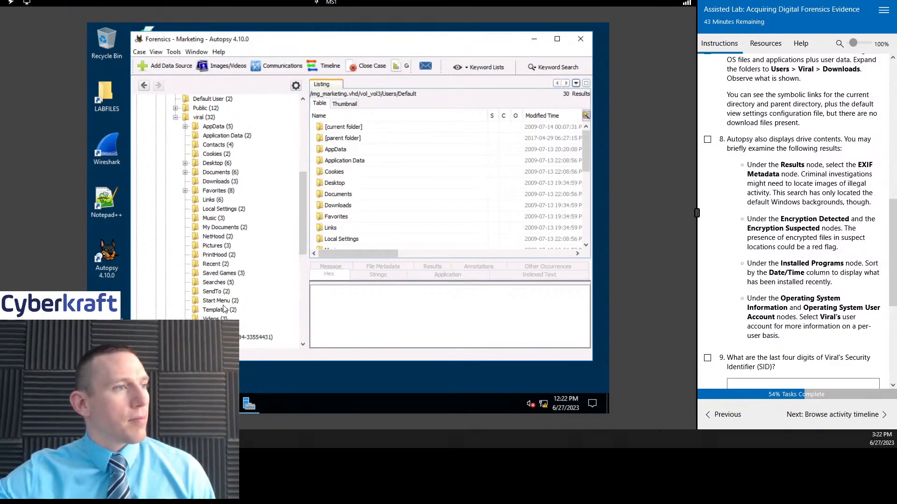
{"action": "left_click", "coordinate": [214, 182]}
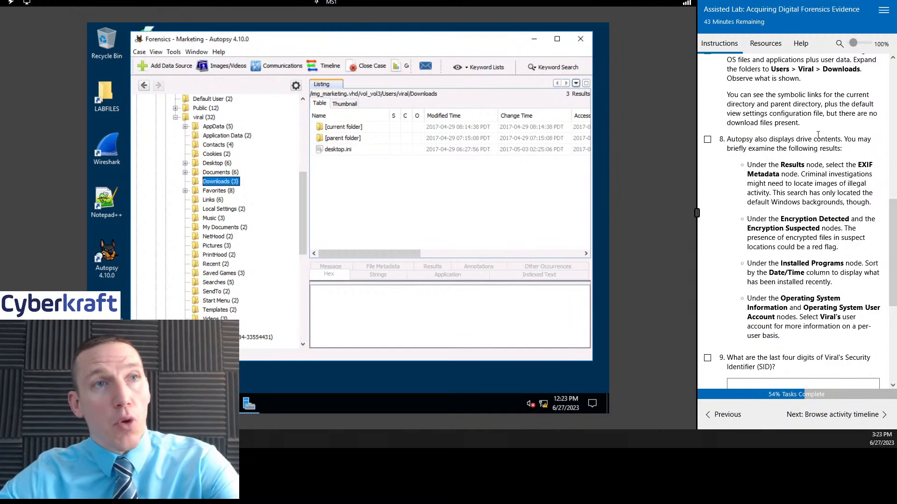
Step: Review the task 8 instructions on drive contents and mark task 8 as done
{"action": "scroll", "coordinate": [818, 134], "scroll_direction": "up", "scroll_amount": 1}
{"action": "left_click_drag", "start_coordinate": [893, 187], "coordinate": [894, 215]}
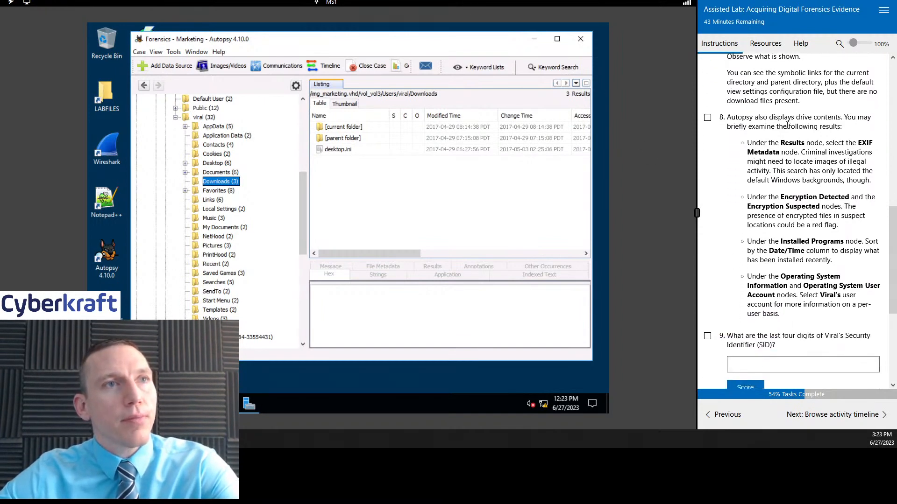
{"action": "scroll", "coordinate": [735, 91], "scroll_direction": "up", "scroll_amount": 1}
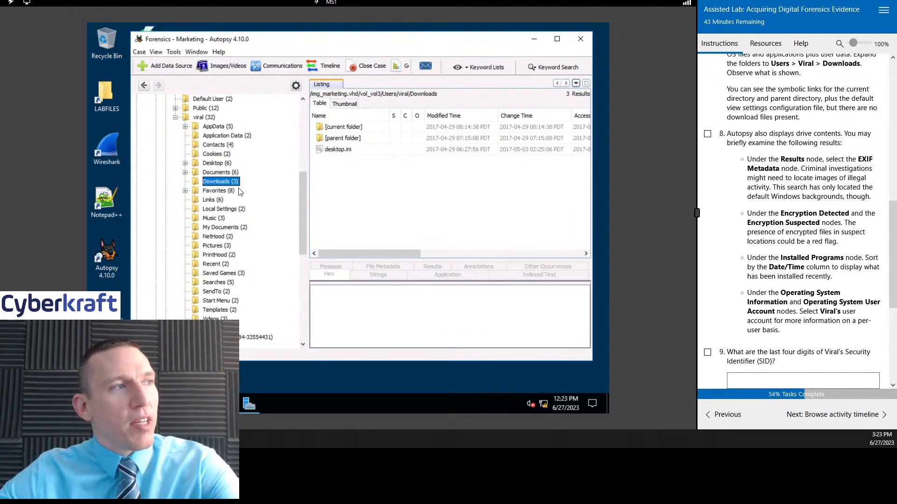
{"action": "left_click_drag", "start_coordinate": [301, 187], "coordinate": [307, 103]}
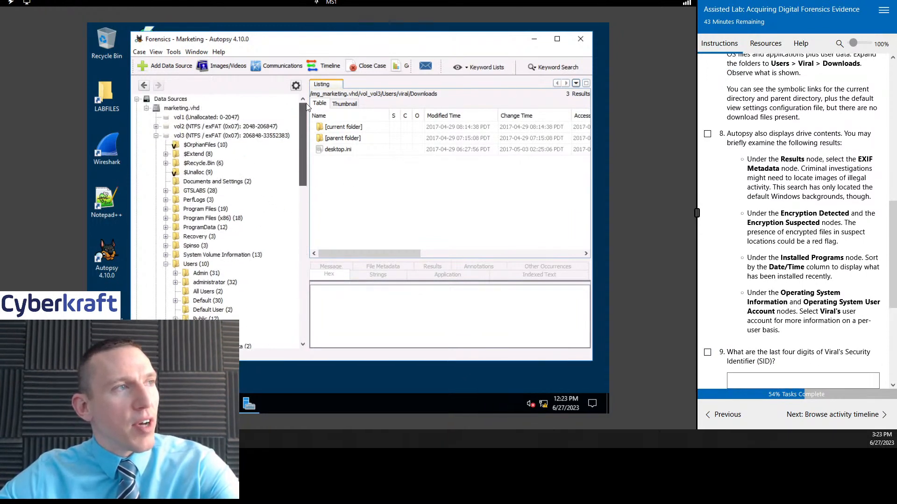
{"action": "left_click", "coordinate": [707, 134]}
{"action": "scroll", "coordinate": [813, 156], "scroll_direction": "down", "scroll_amount": 1}
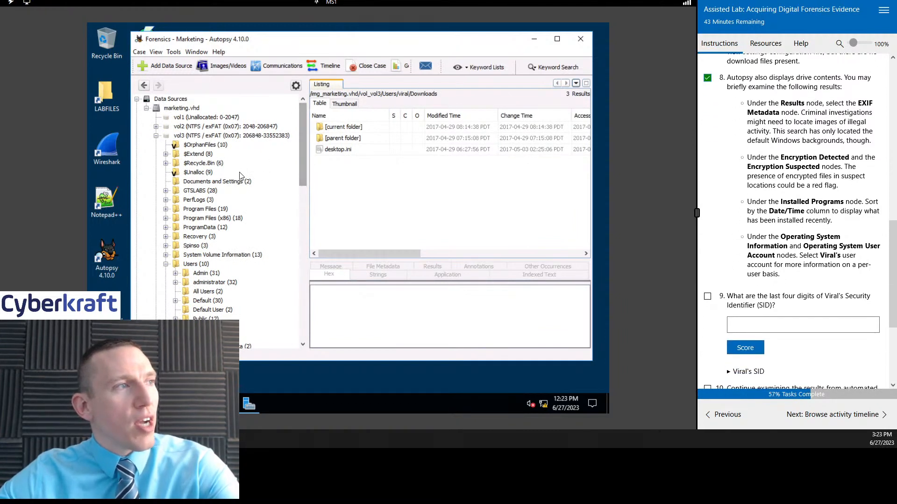
Step: List the user profiles in vol3's Users folder, collapsing and re-expanding it
{"action": "mouse_move", "coordinate": [305, 123]}
{"action": "left_mouse_down"}
{"action": "mouse_move", "coordinate": [306, 162]}
{"action": "mouse_move", "coordinate": [304, 130]}
{"action": "left_mouse_up"}
{"action": "left_click", "coordinate": [165, 179]}
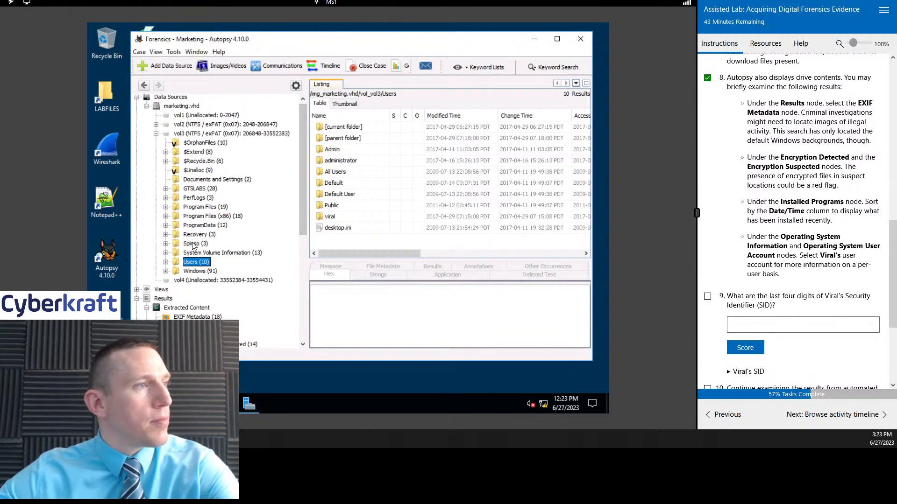
{"action": "left_click", "coordinate": [165, 262]}
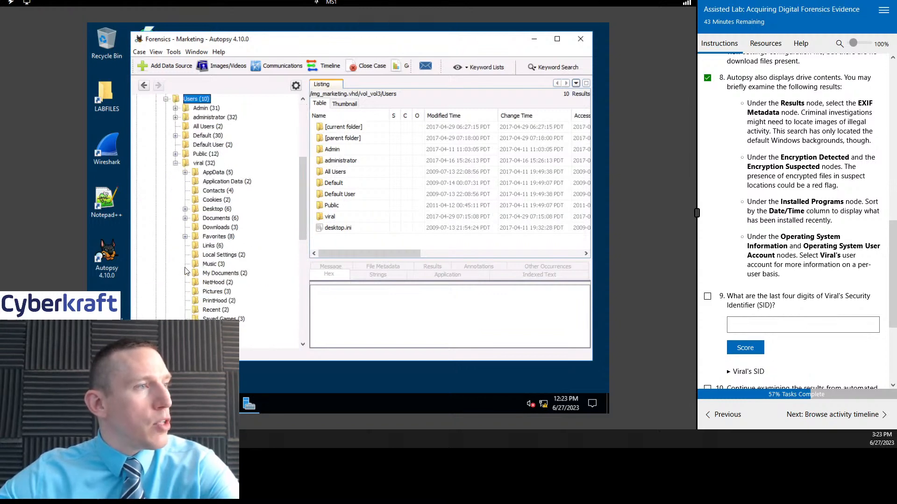
{"action": "scroll", "coordinate": [229, 273], "scroll_direction": "down", "scroll_amount": 5}
{"action": "scroll", "coordinate": [229, 272], "scroll_direction": "up", "scroll_amount": 5}
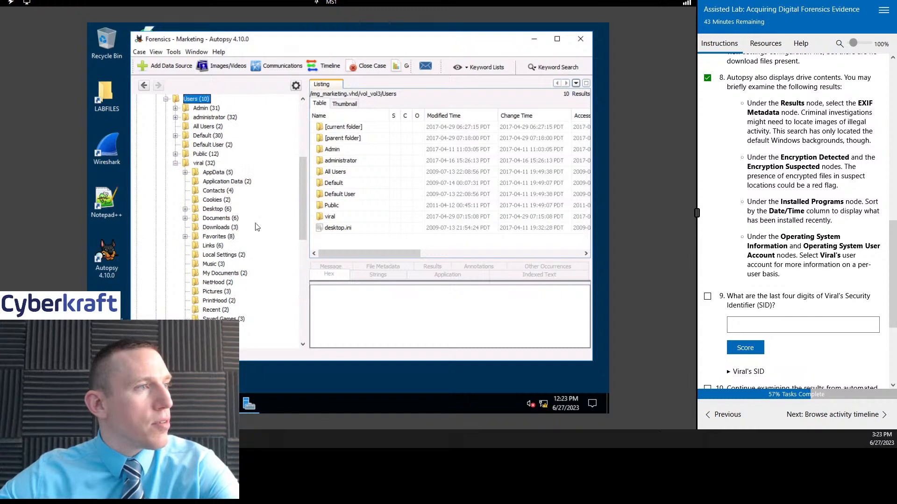
Step: Expand the viral user's Documents folder and examine its My Pictures and My Music subfolders
{"action": "left_click", "coordinate": [218, 220]}
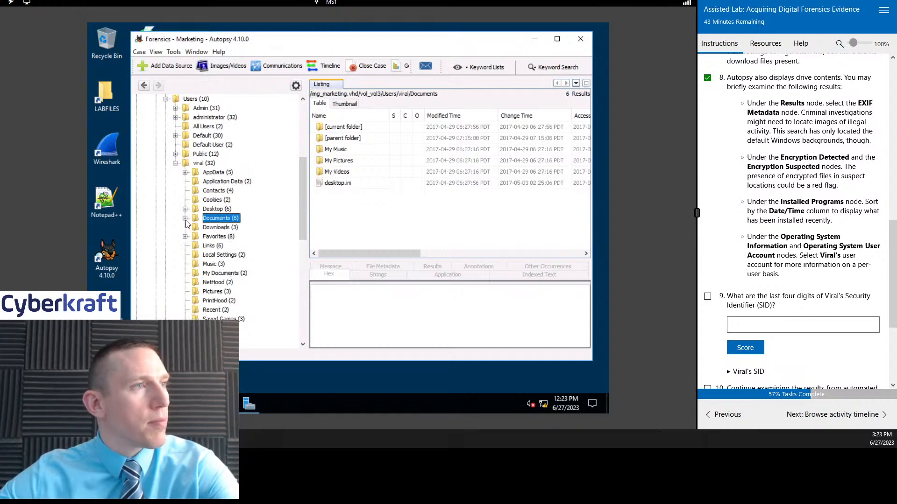
{"action": "left_click", "coordinate": [185, 218]}
{"action": "left_click", "coordinate": [359, 172]}
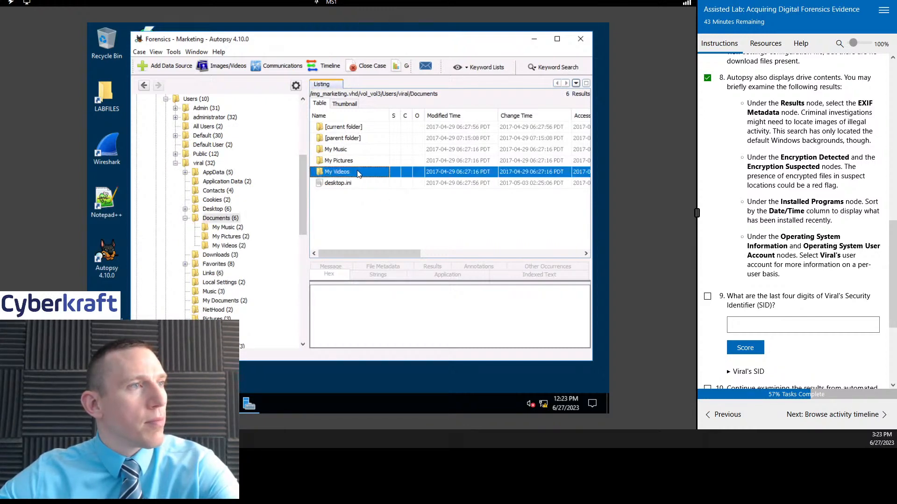
{"action": "left_click", "coordinate": [232, 236]}
{"action": "left_click", "coordinate": [236, 227]}
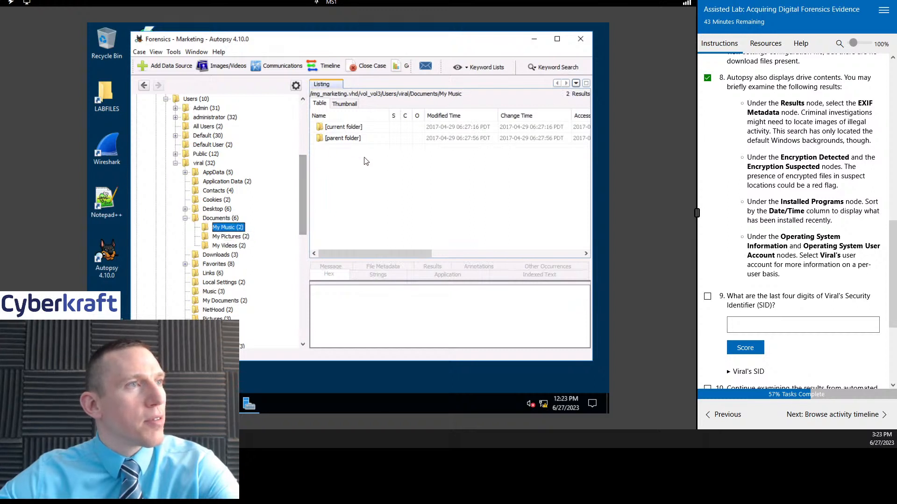
Step: Recheck viral's Downloads, My Pictures and Documents folders, and collapse Documents and the Users folder
{"action": "left_click", "coordinate": [226, 255]}
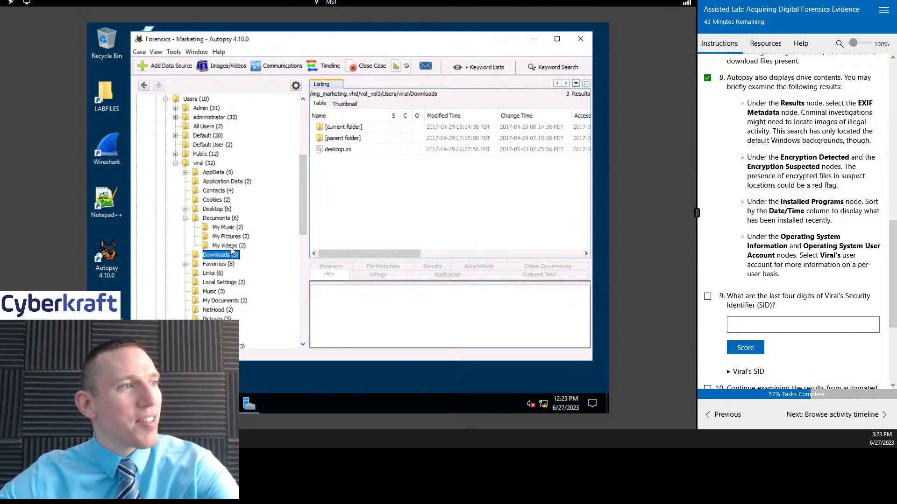
{"action": "left_click", "coordinate": [231, 236]}
{"action": "left_click", "coordinate": [217, 220]}
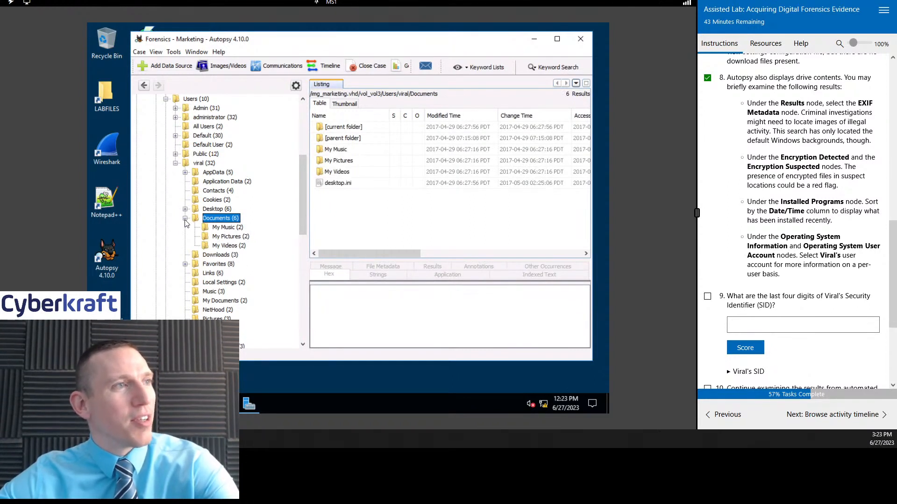
{"action": "left_click", "coordinate": [185, 218]}
{"action": "scroll", "coordinate": [210, 201], "scroll_direction": "up", "scroll_amount": 6}
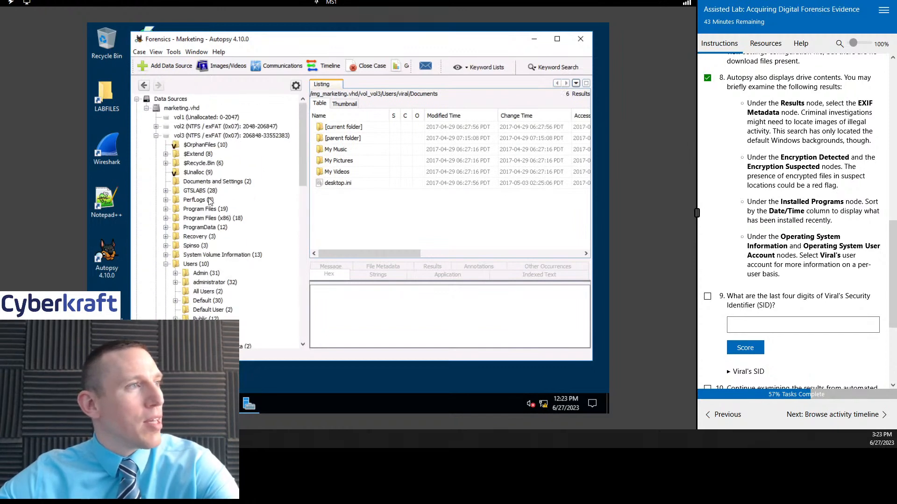
{"action": "left_click", "coordinate": [166, 264]}
Step: List the Recent Documents under Extracted Content and inspect the result details of its shortcut files
{"action": "scroll", "coordinate": [301, 131], "scroll_direction": "down", "scroll_amount": 6}
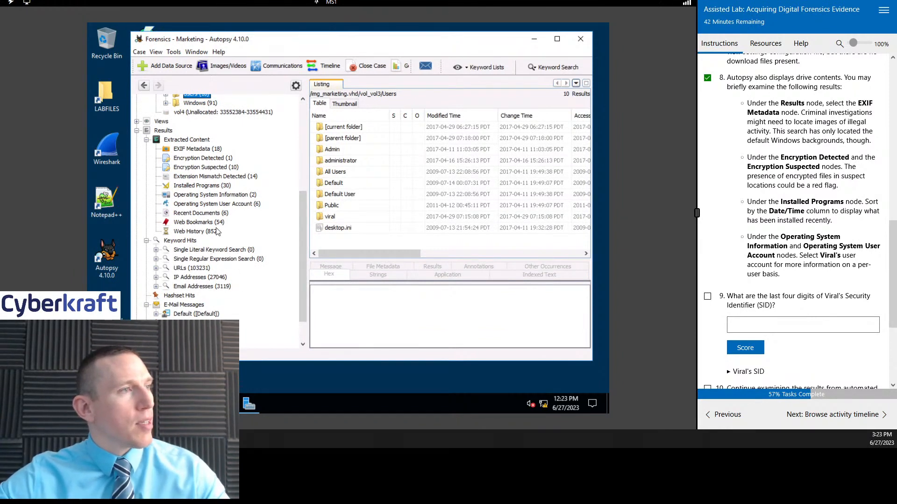
{"action": "left_click", "coordinate": [209, 213]}
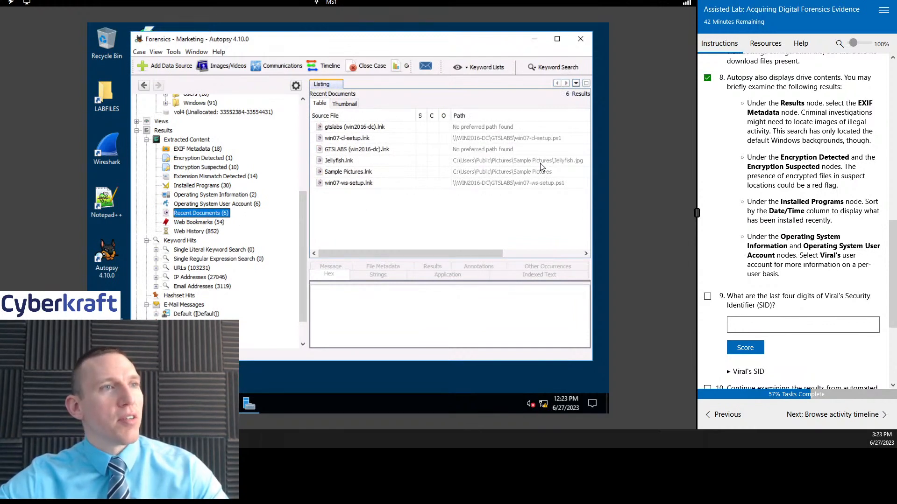
{"action": "left_click", "coordinate": [351, 161]}
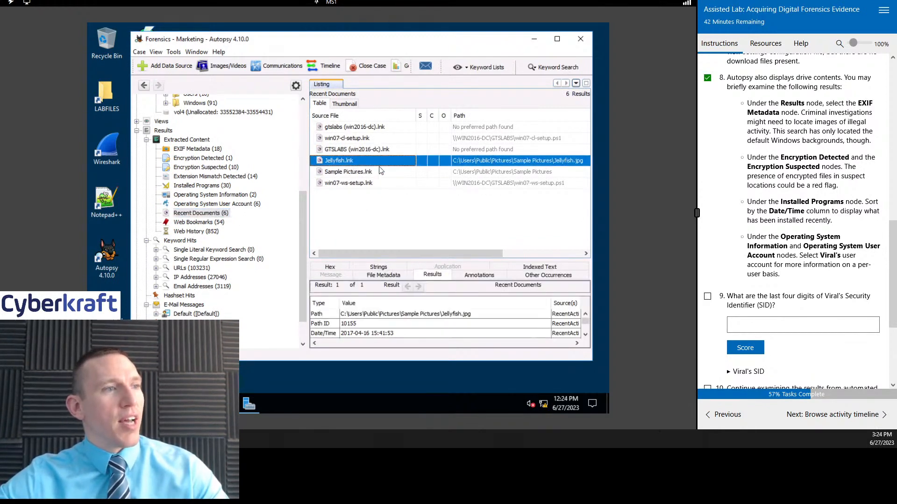
{"action": "left_click", "coordinate": [363, 174]}
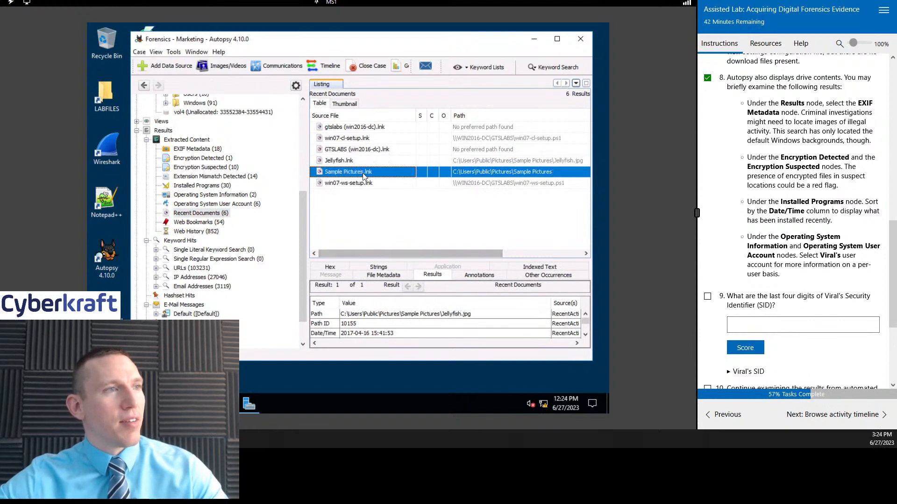
{"action": "left_click", "coordinate": [376, 184]}
{"action": "left_click", "coordinate": [368, 150]}
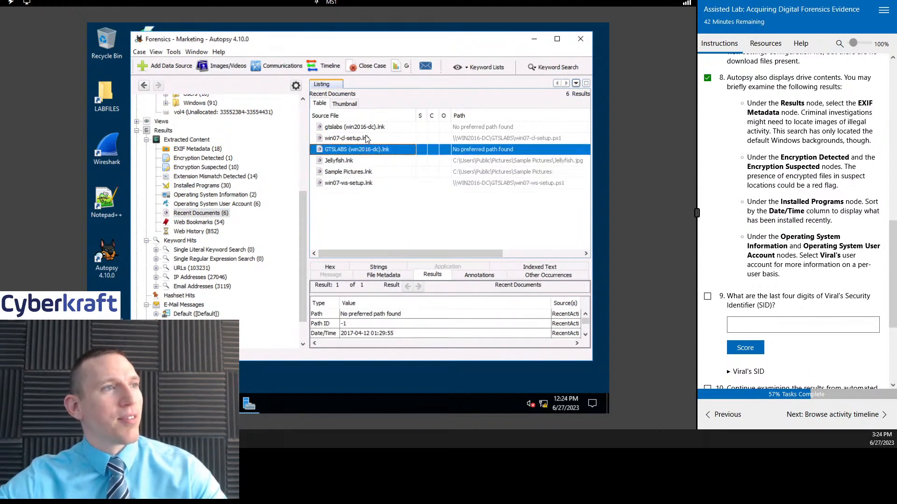
{"action": "left_click", "coordinate": [367, 138]}
{"action": "left_click", "coordinate": [392, 128]}
{"action": "left_click", "coordinate": [382, 150]}
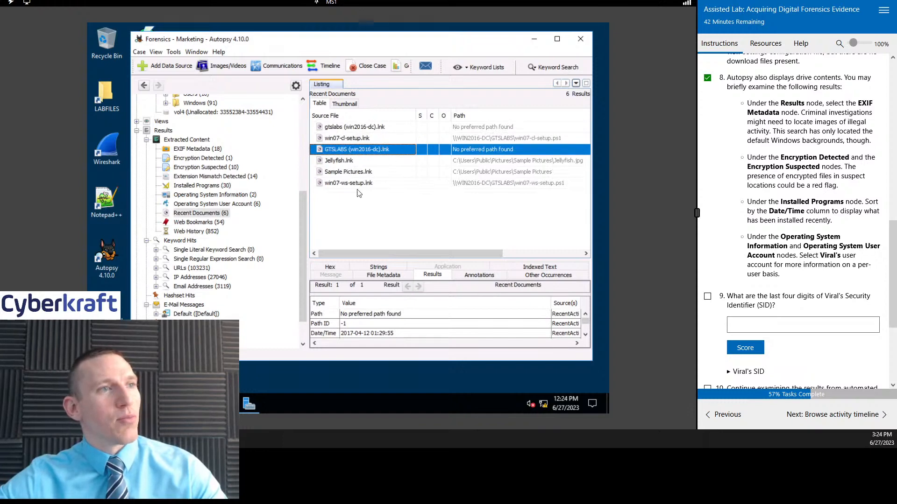
{"action": "left_click", "coordinate": [413, 171]}
Step: Examine the result details and file metadata of the Jellyfish.lnk recent document
{"action": "left_click", "coordinate": [560, 162]}
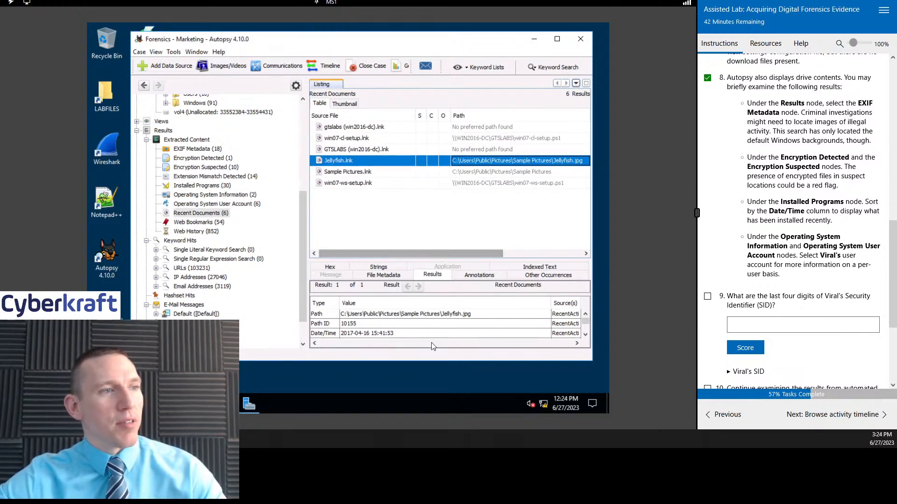
{"action": "scroll", "coordinate": [381, 332], "scroll_direction": "down", "scroll_amount": 3}
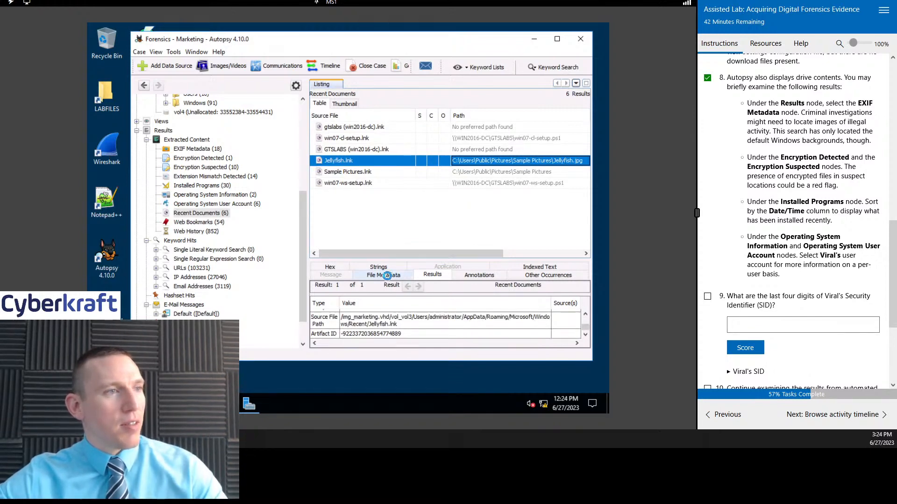
{"action": "left_click", "coordinate": [358, 275]}
{"action": "scroll", "coordinate": [456, 304], "scroll_direction": "down", "scroll_amount": 10}
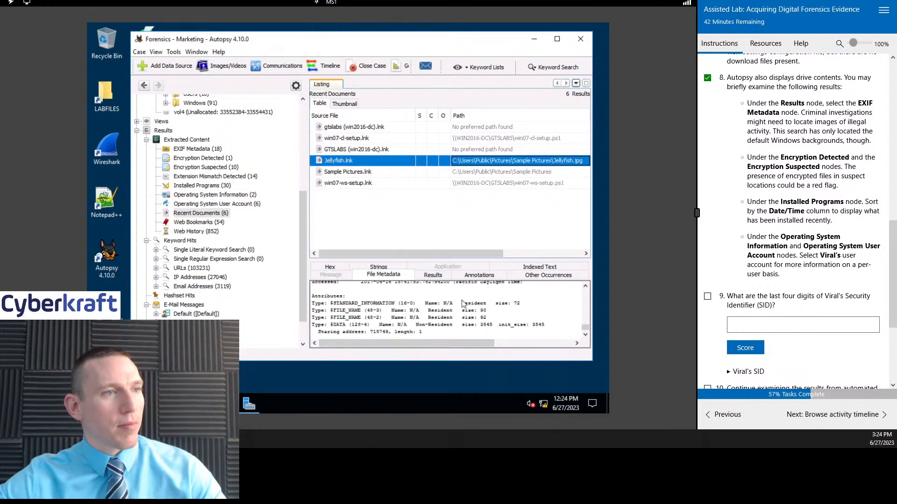
{"action": "left_click", "coordinate": [430, 275]}
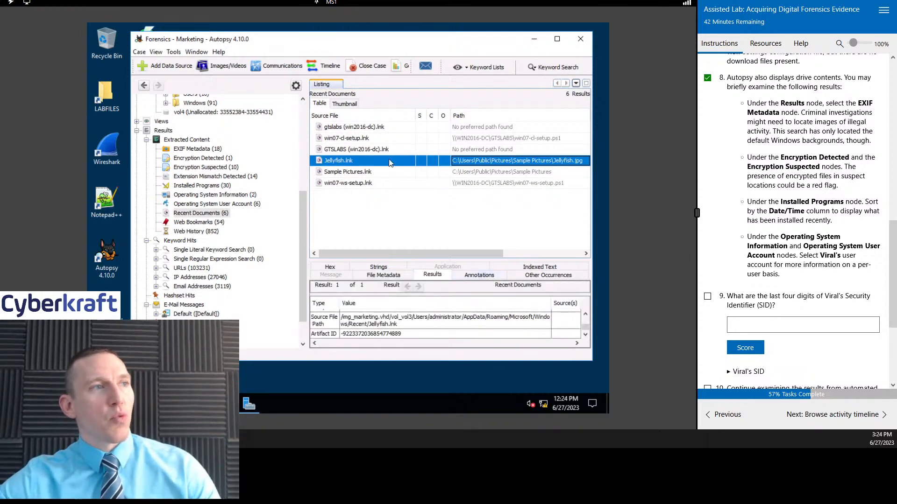
Step: Collapse the Results node and the marketing.vhd data source in the evidence tree
{"action": "scroll", "coordinate": [192, 148], "scroll_direction": "up", "scroll_amount": 6}
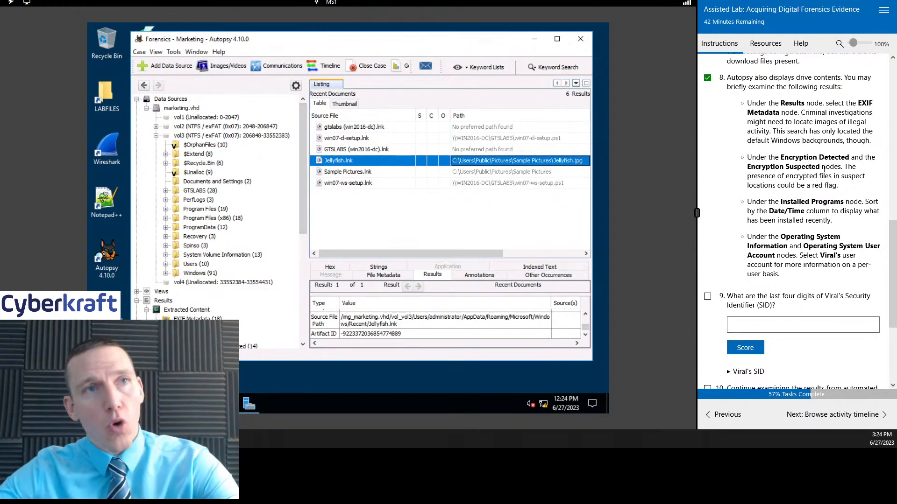
{"action": "scroll", "coordinate": [805, 153], "scroll_direction": "down", "scroll_amount": 2}
{"action": "scroll", "coordinate": [824, 171], "scroll_direction": "up", "scroll_amount": 2}
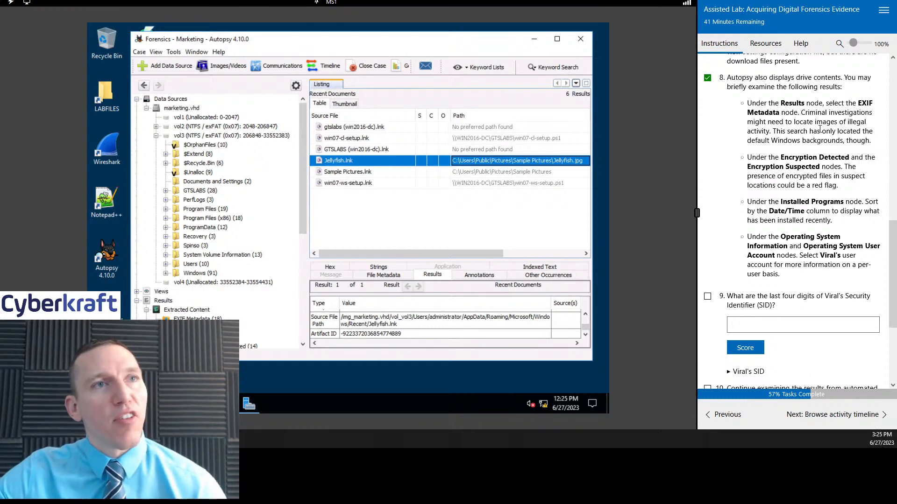
{"action": "left_click", "coordinate": [137, 301]}
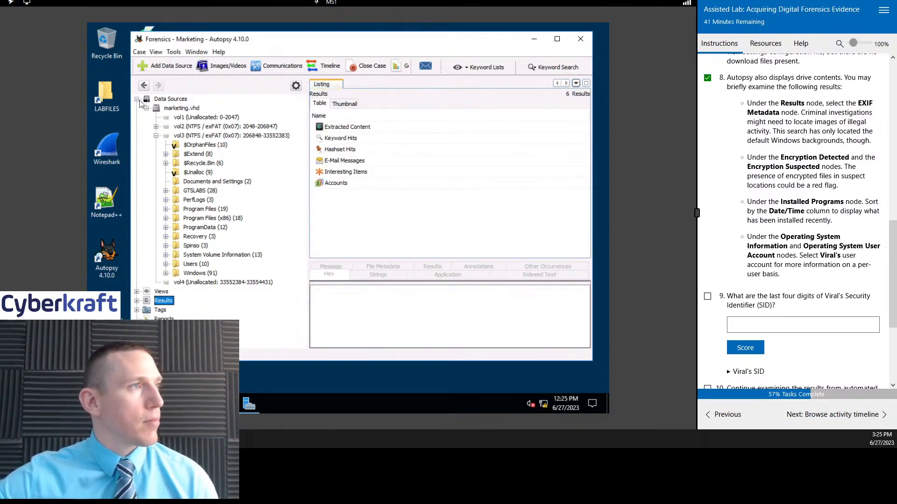
{"action": "left_click", "coordinate": [146, 109]}
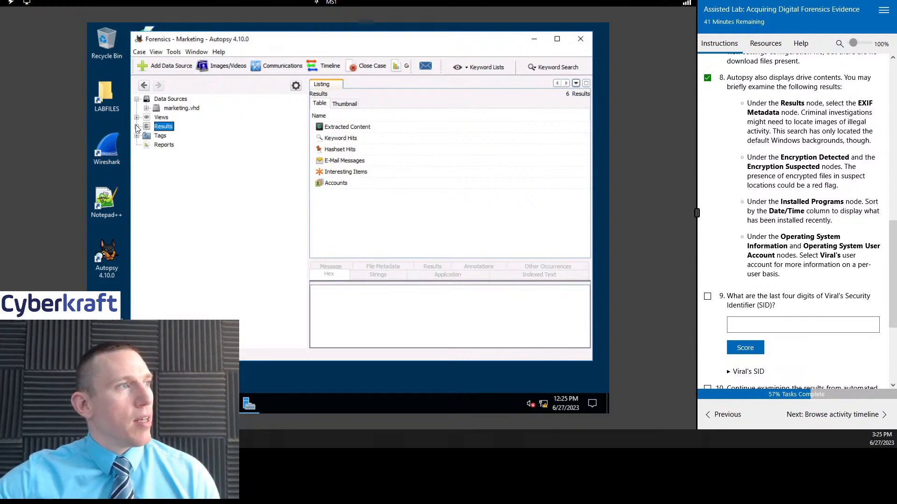
Step: Expand Results to list the EXIF Metadata images and select Hydrangeas.jpg for preview
{"action": "left_click", "coordinate": [136, 127]}
{"action": "left_click_drag", "start_coordinate": [304, 151], "coordinate": [283, 140]}
{"action": "left_click", "coordinate": [194, 121]}
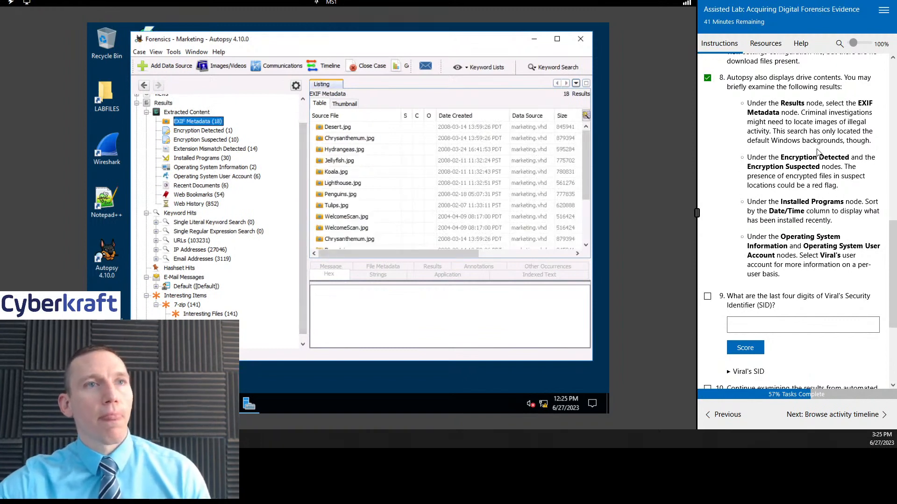
{"action": "scroll", "coordinate": [806, 116], "scroll_direction": "down", "scroll_amount": 1}
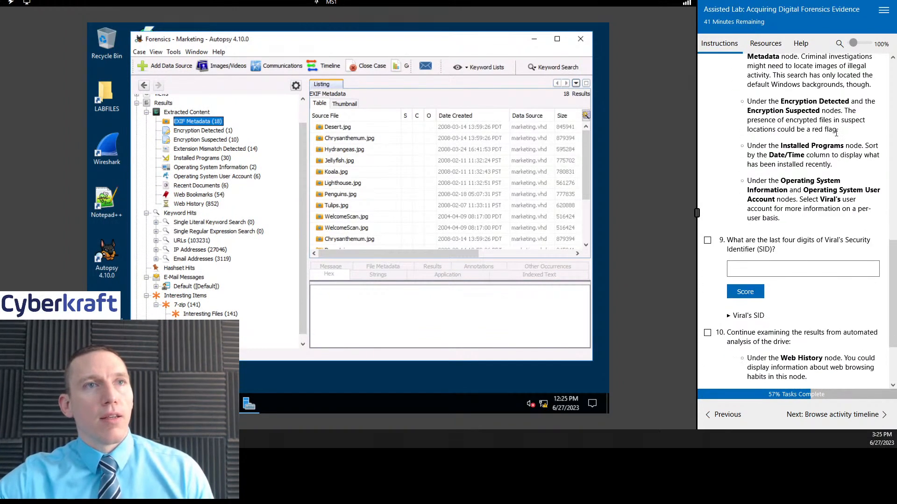
{"action": "scroll", "coordinate": [799, 112], "scroll_direction": "up", "scroll_amount": 1}
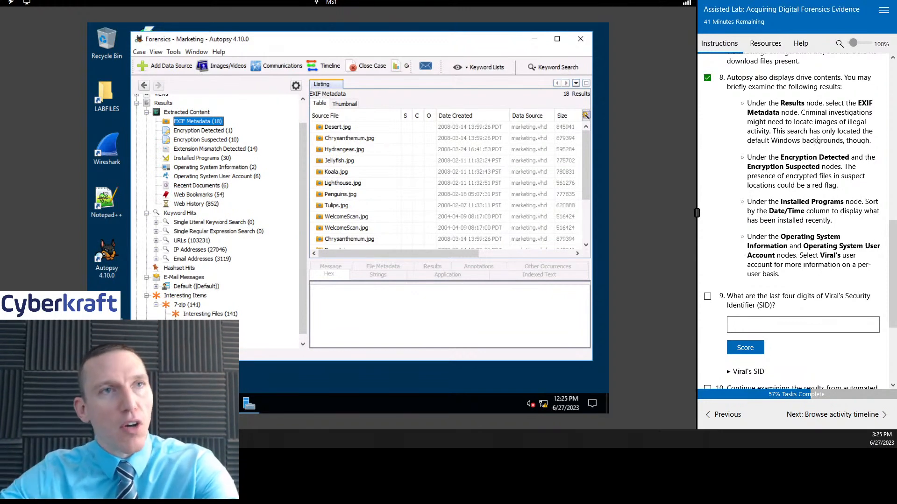
{"action": "left_click", "coordinate": [369, 153]}
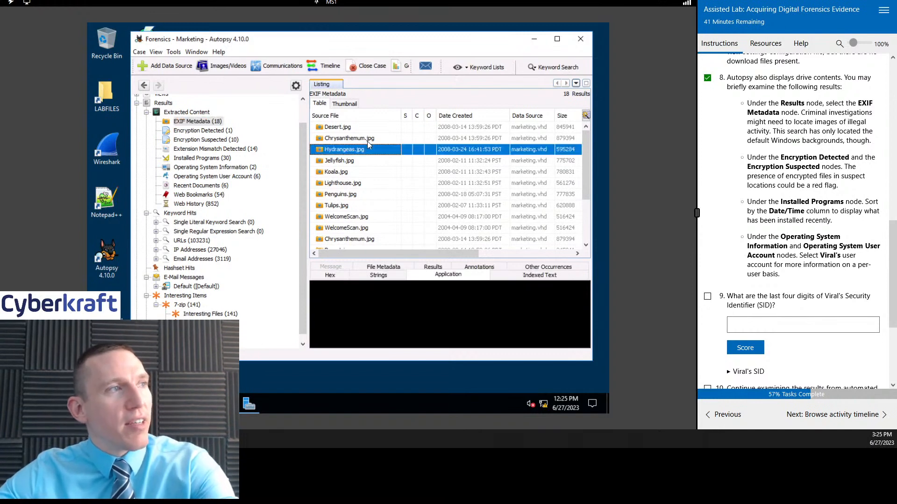
Step: Browse the EXIF Metadata images and preview Koala.jpg in an enlarged content viewer
{"action": "scroll", "coordinate": [396, 187], "scroll_direction": "down", "scroll_amount": 3}
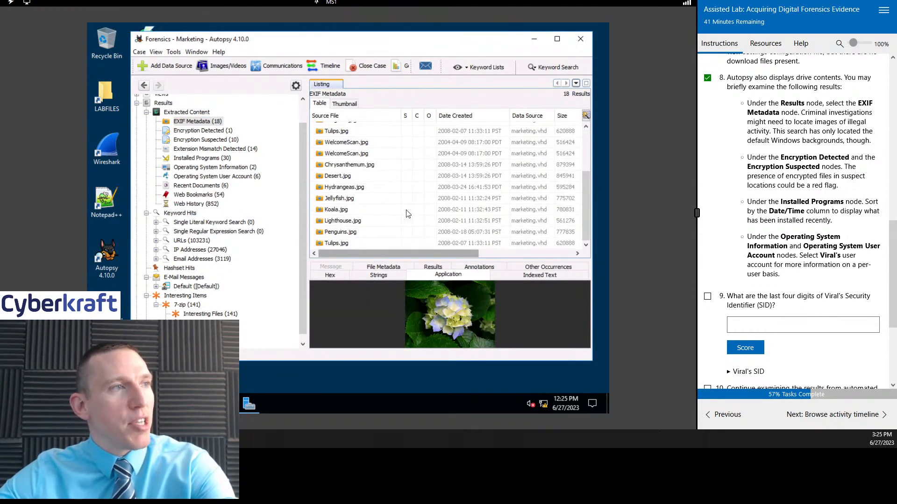
{"action": "scroll", "coordinate": [352, 135], "scroll_direction": "up", "scroll_amount": 3}
{"action": "left_click", "coordinate": [355, 168]}
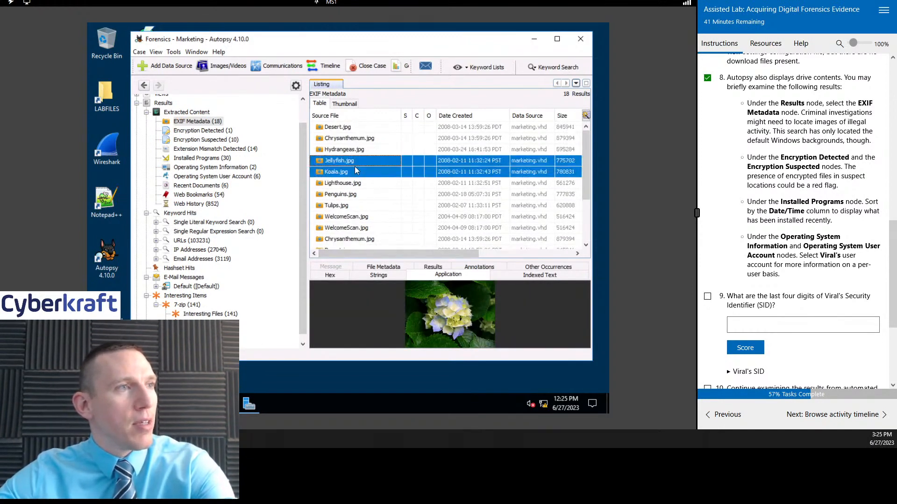
{"action": "left_click", "coordinate": [355, 161]}
{"action": "left_click", "coordinate": [355, 175]}
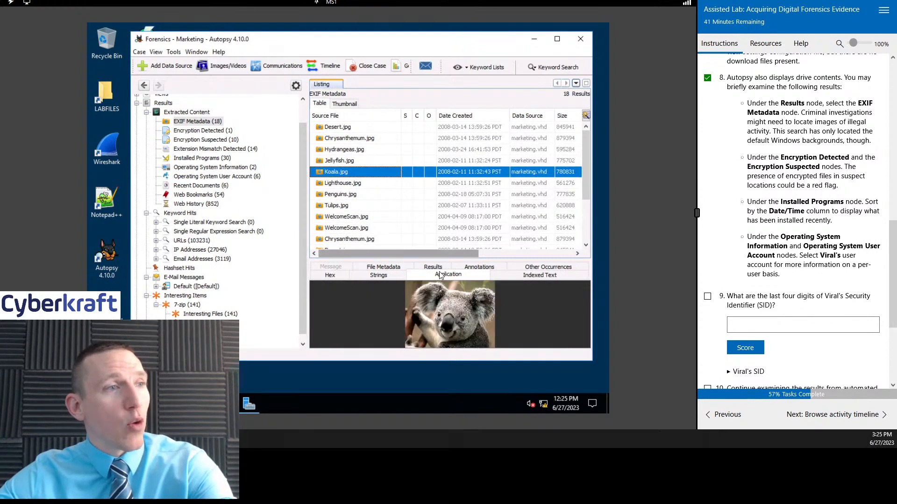
{"action": "left_click_drag", "start_coordinate": [443, 261], "coordinate": [444, 194]}
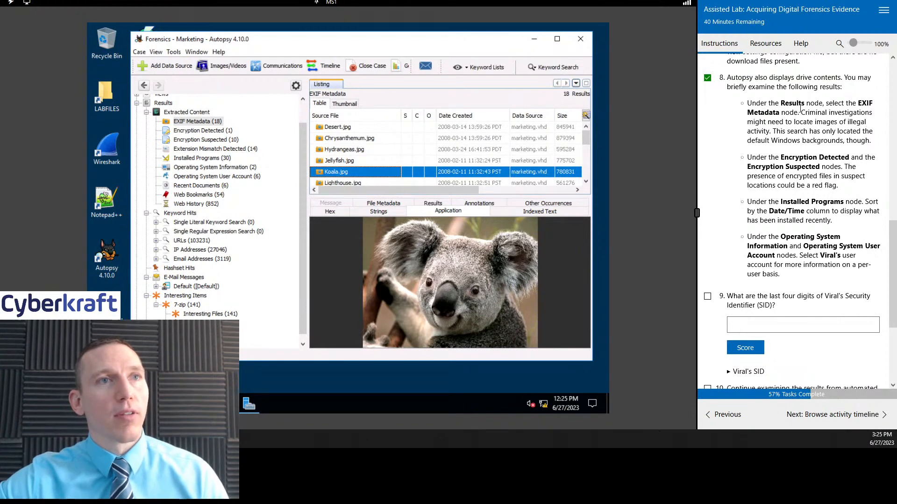
Step: Examine the files listed under Encryption Suspected and Encryption Detected, with the results listing enlarged
{"action": "scroll", "coordinate": [813, 135], "scroll_direction": "down", "scroll_amount": 1}
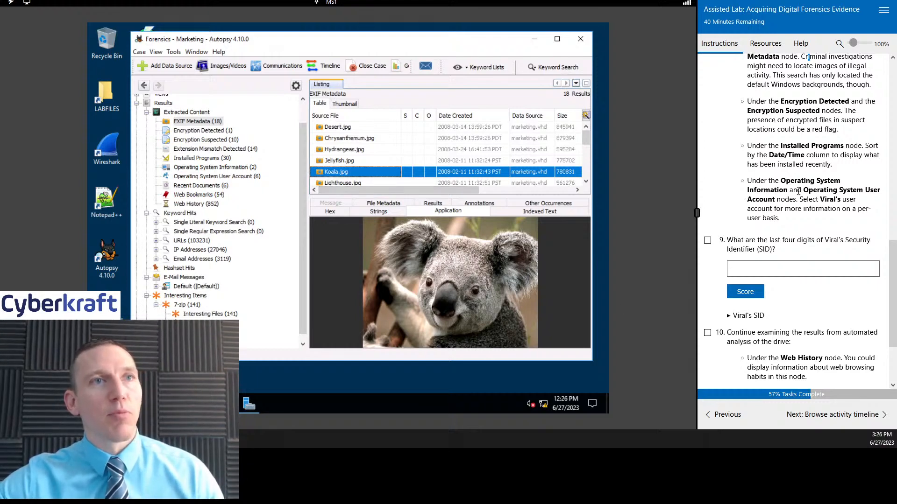
{"action": "scroll", "coordinate": [841, 201], "scroll_direction": "up", "scroll_amount": 1}
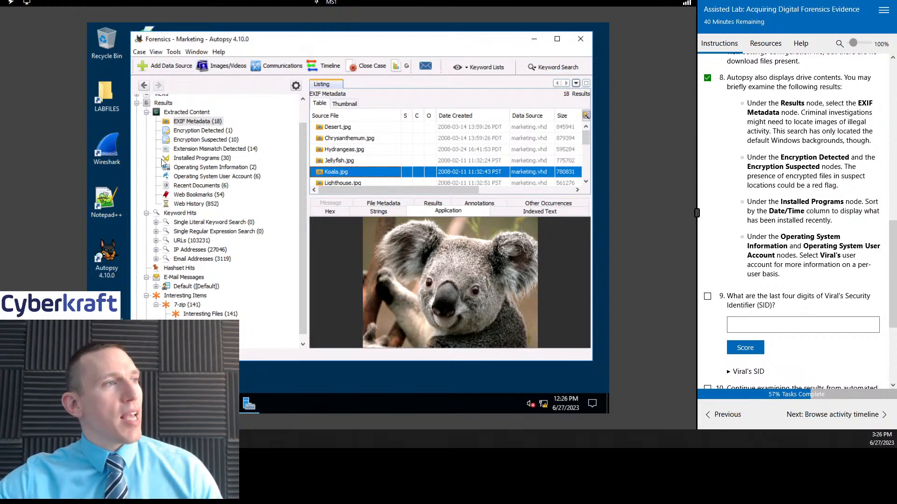
{"action": "left_click", "coordinate": [209, 132]}
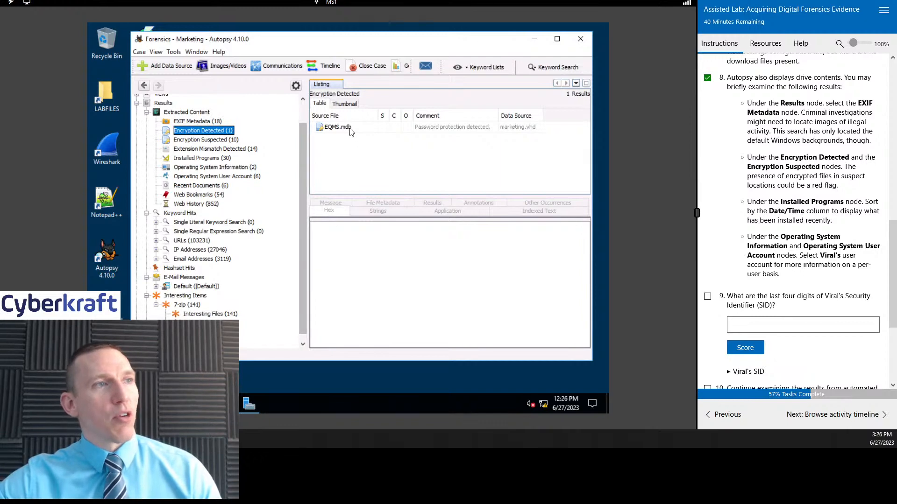
{"action": "left_click", "coordinate": [200, 140]}
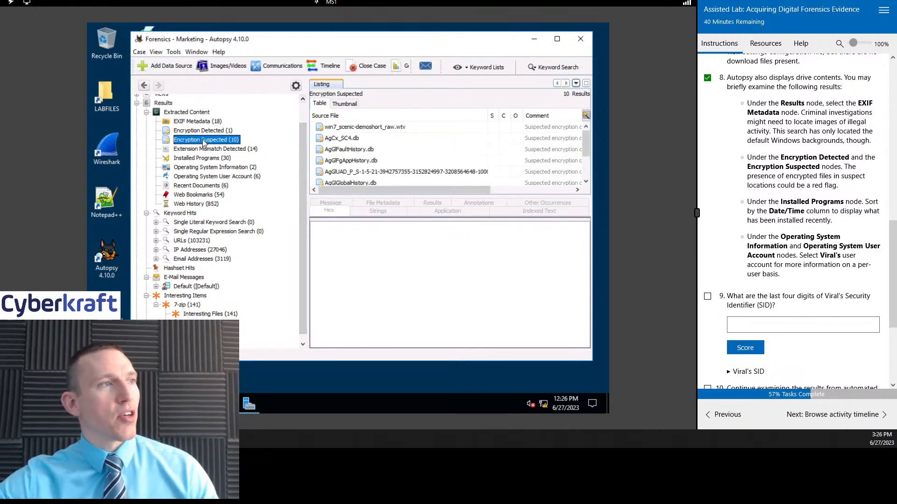
{"action": "left_click_drag", "start_coordinate": [441, 196], "coordinate": [447, 245]}
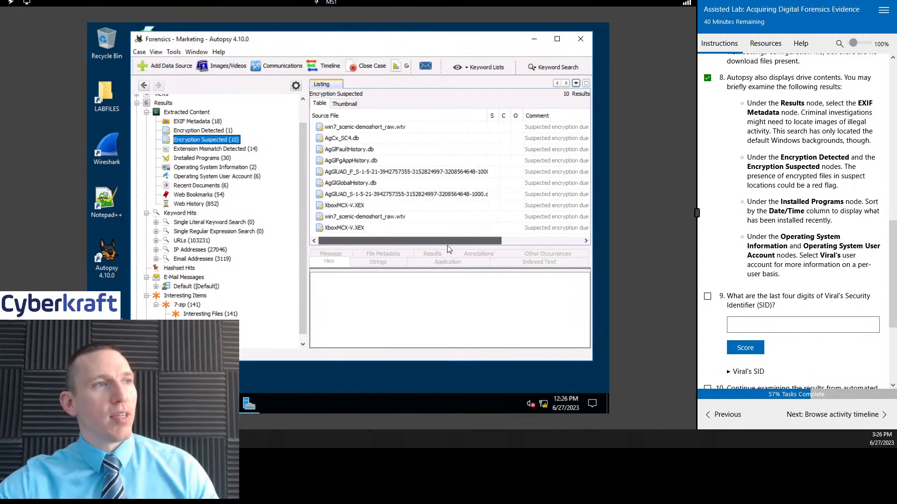
{"action": "left_click", "coordinate": [213, 132]}
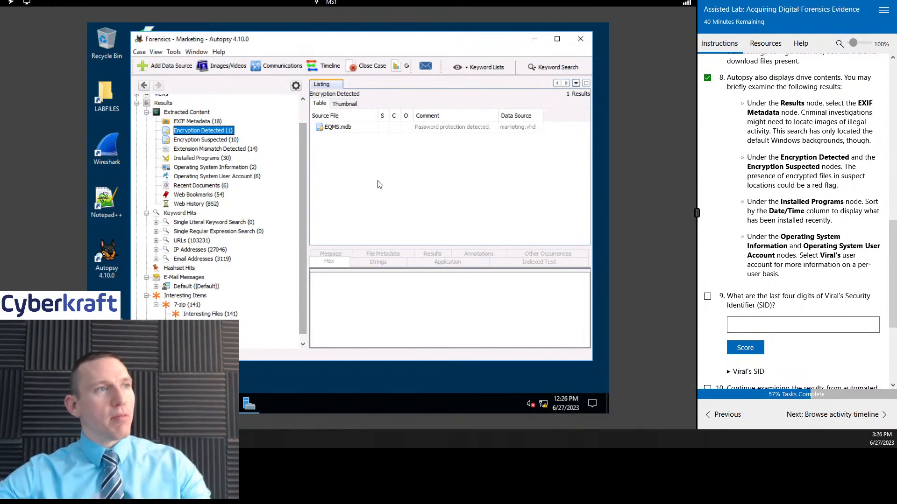
Step: List the Installed Programs, sort them by Date/Time, and examine the most recent installations
{"action": "scroll", "coordinate": [819, 179], "scroll_direction": "down", "scroll_amount": 2}
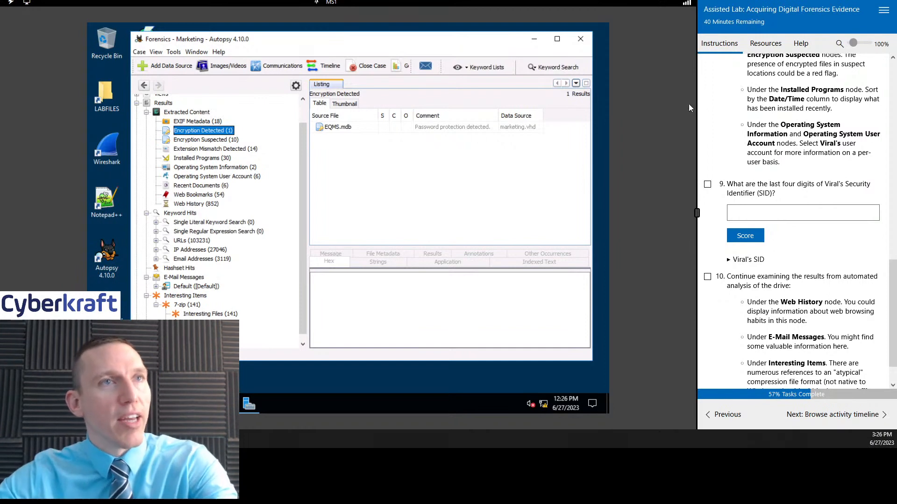
{"action": "scroll", "coordinate": [836, 189], "scroll_direction": "up", "scroll_amount": 1}
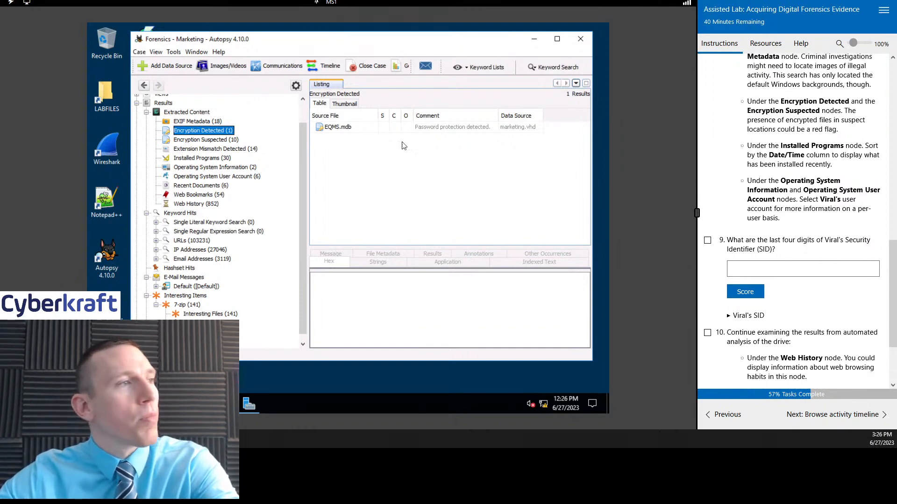
{"action": "left_click", "coordinate": [210, 159]}
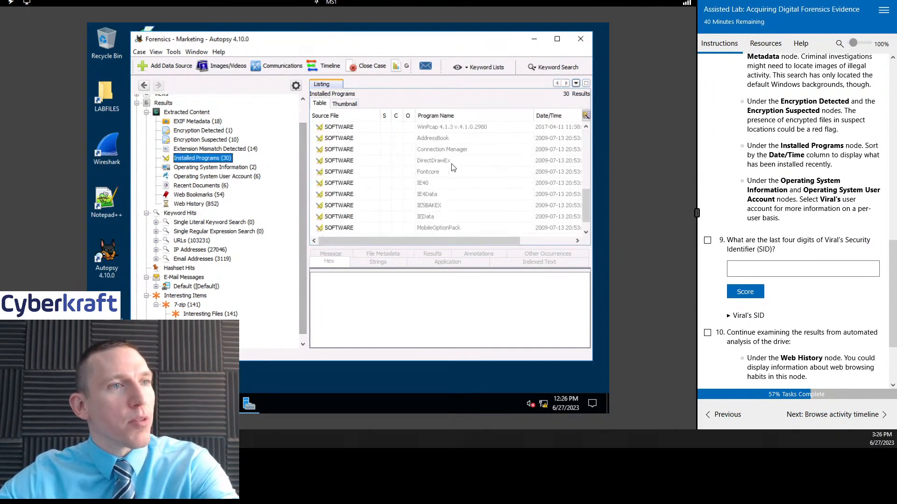
{"action": "scroll", "coordinate": [451, 167], "scroll_direction": "down", "scroll_amount": 1}
{"action": "scroll", "coordinate": [814, 177], "scroll_direction": "down", "scroll_amount": 2}
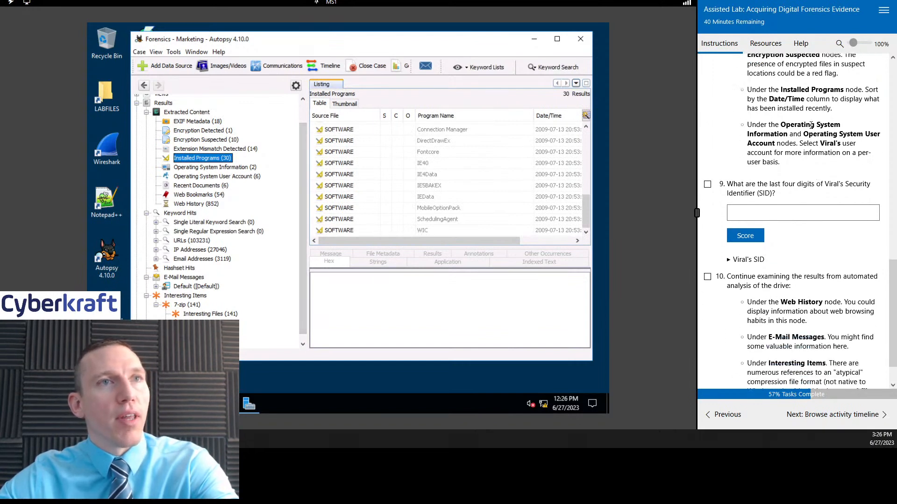
{"action": "scroll", "coordinate": [509, 172], "scroll_direction": "up", "scroll_amount": 1}
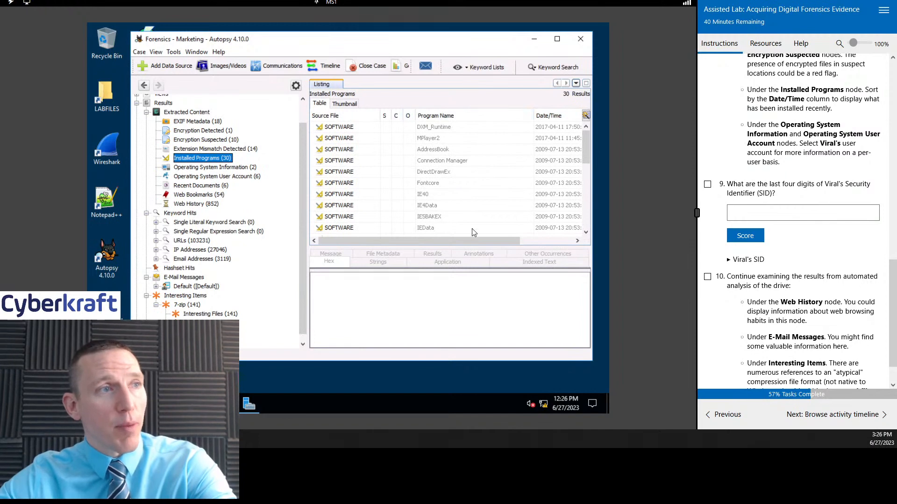
{"action": "left_click_drag", "start_coordinate": [479, 241], "coordinate": [563, 248]}
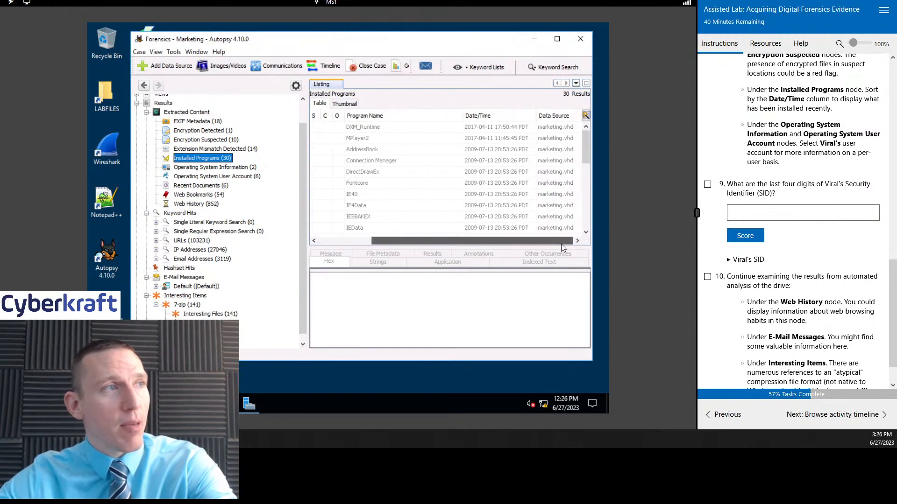
{"action": "left_click", "coordinate": [495, 117]}
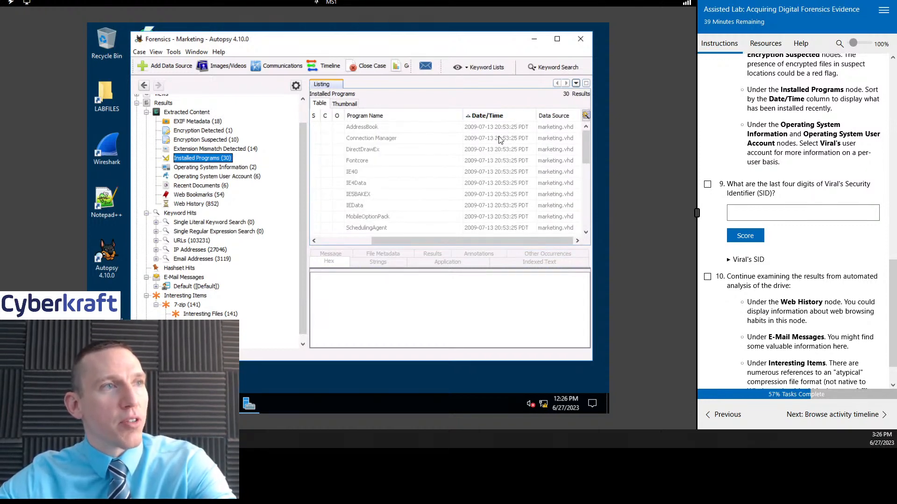
{"action": "left_click_drag", "start_coordinate": [583, 141], "coordinate": [587, 219]}
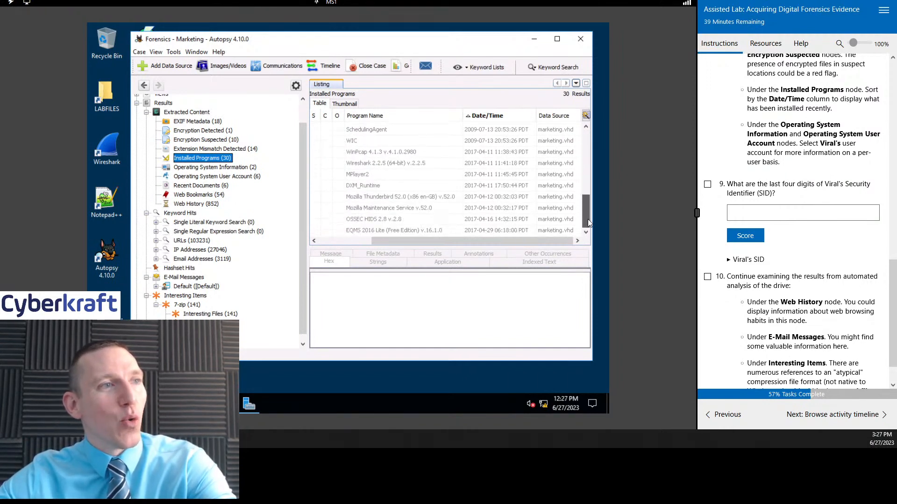
{"action": "left_click_drag", "start_coordinate": [512, 241], "coordinate": [460, 242]}
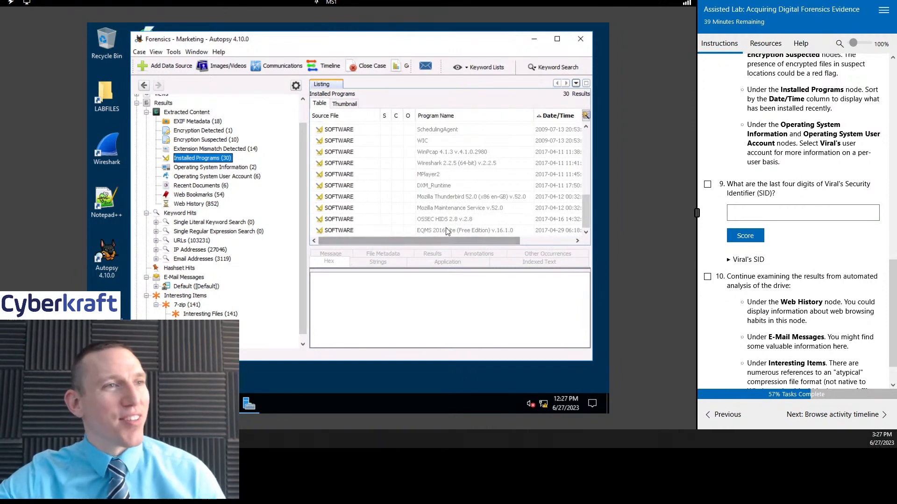
Step: Examine the result details of the SYSTEM source file in Operating System Information under Extracted Content
{"action": "triple_click", "coordinate": [794, 134]}
{"action": "left_click", "coordinate": [799, 163]}
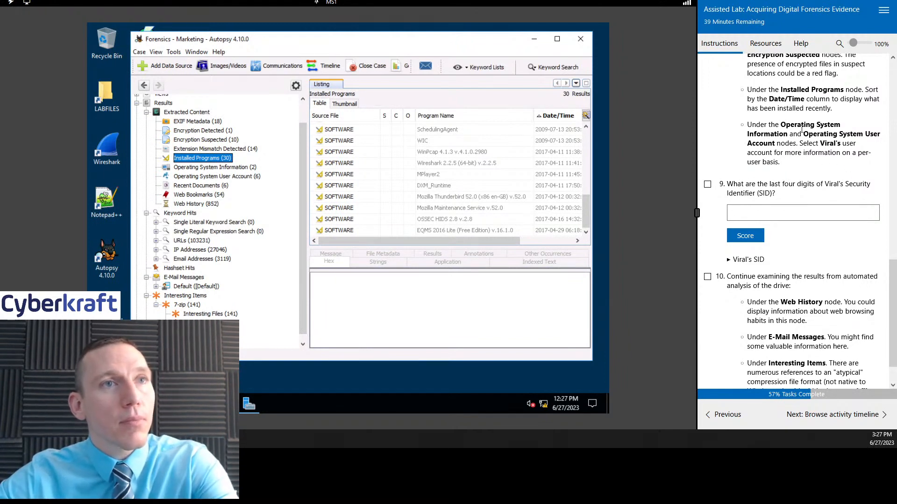
{"action": "left_click", "coordinate": [146, 112]}
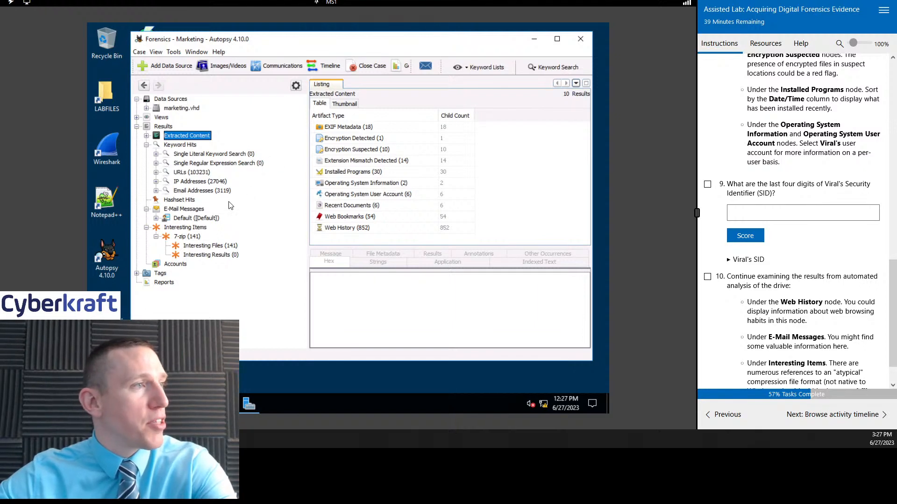
{"action": "left_click", "coordinate": [147, 136]}
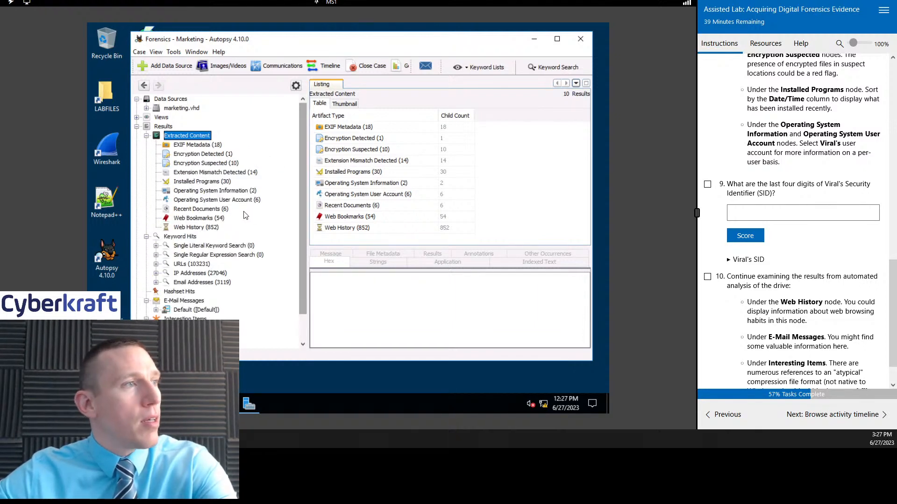
{"action": "left_click", "coordinate": [218, 191]}
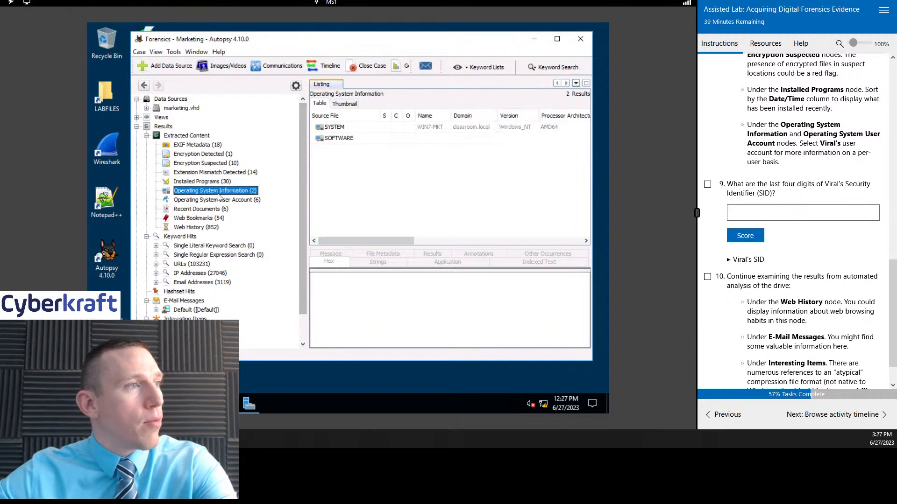
{"action": "left_click", "coordinate": [345, 129]}
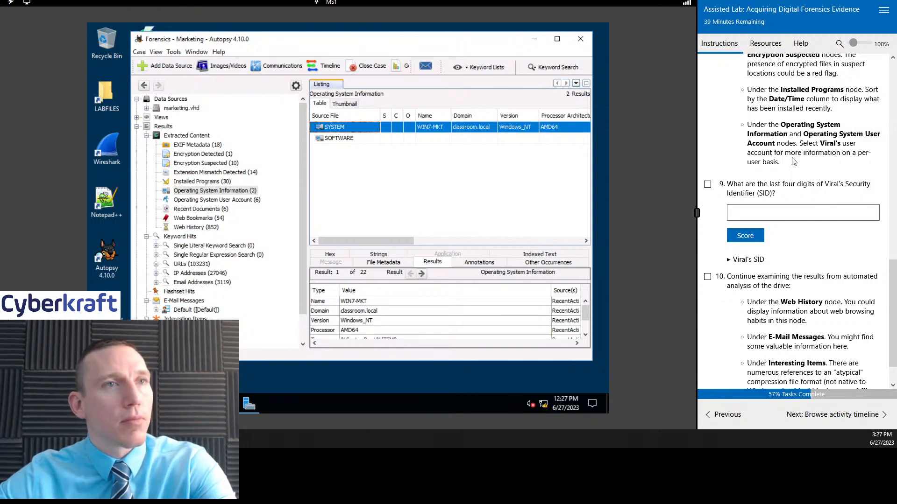
Step: List the Operating System User Account entries and examine the result details of the account named in lab question 9
{"action": "left_click", "coordinate": [234, 201]}
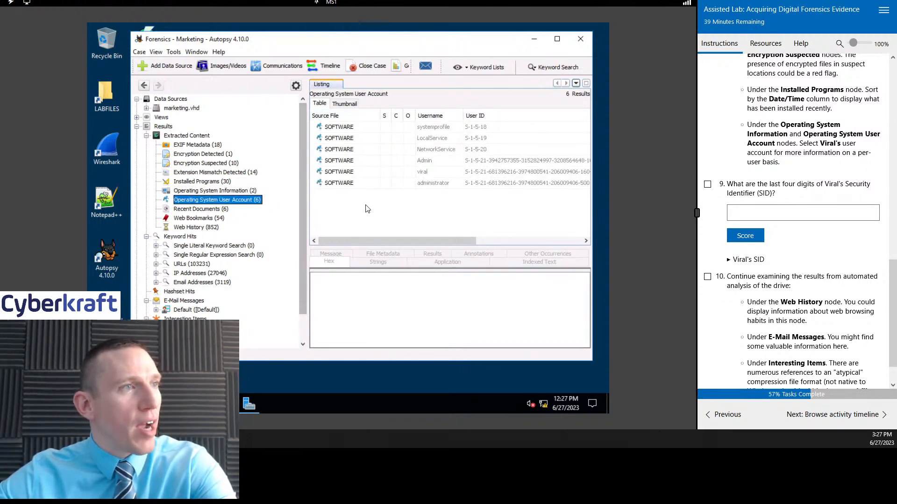
{"action": "left_click", "coordinate": [449, 172]}
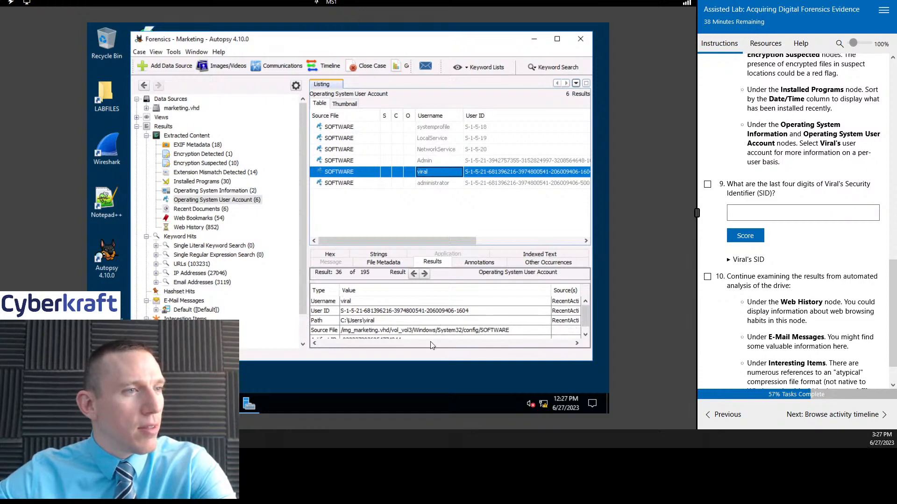
{"action": "scroll", "coordinate": [481, 309], "scroll_direction": "down", "scroll_amount": 1}
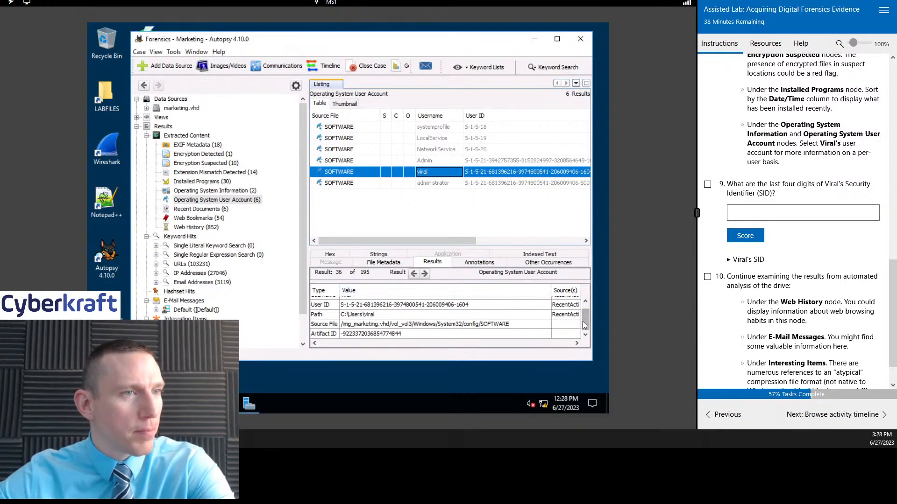
{"action": "mouse_move", "coordinate": [583, 325]}
{"action": "left_mouse_down"}
{"action": "mouse_move", "coordinate": [582, 314]}
{"action": "mouse_move", "coordinate": [583, 325]}
{"action": "left_mouse_up"}
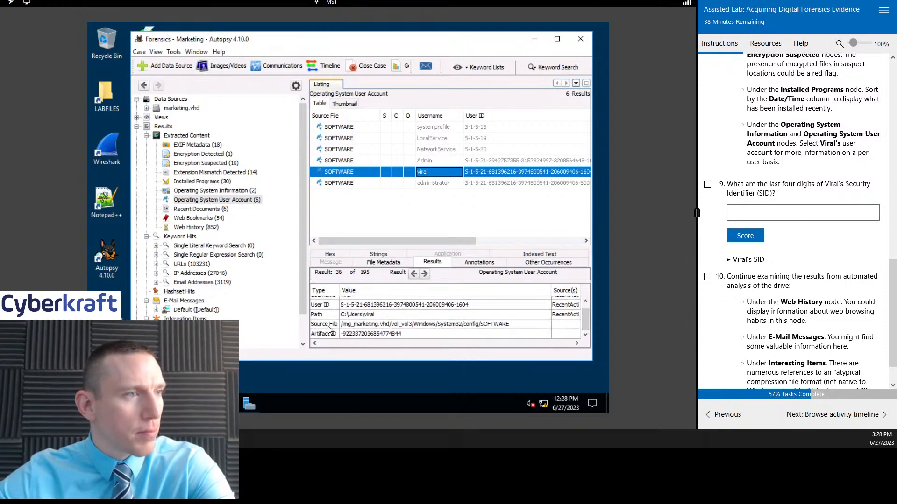
{"action": "scroll", "coordinate": [478, 328], "scroll_direction": "up", "scroll_amount": 1}
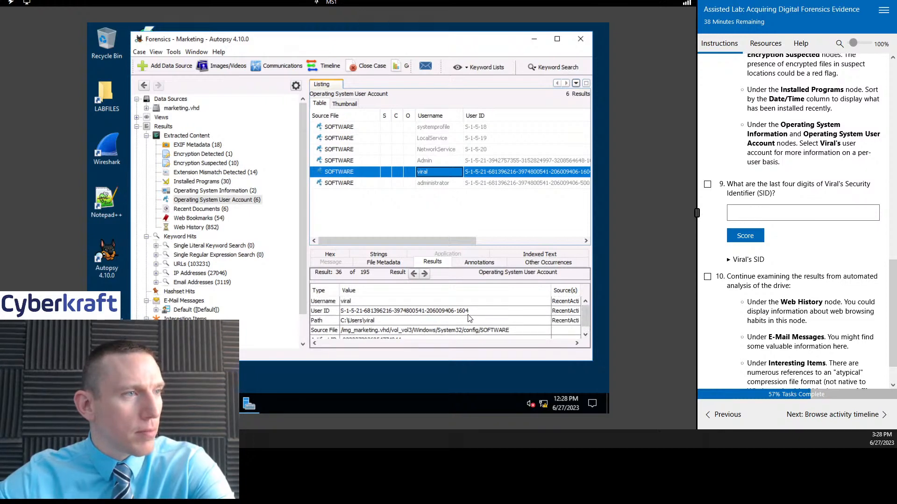
Step: Answer lab question 9 with the last four digits of the account's SID, score it, and mark the task complete
{"action": "left_click", "coordinate": [784, 207]}
{"action": "type", "text": "16"}
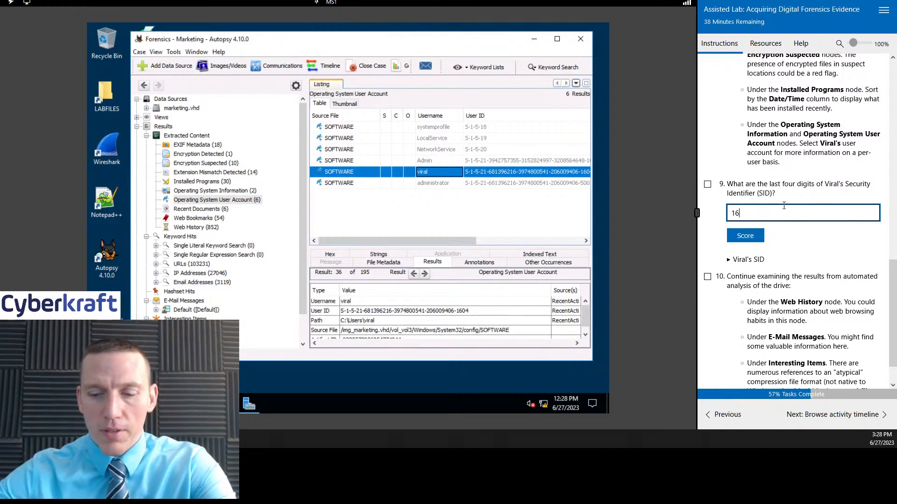
{"action": "type", "text": "04"}
{"action": "left_click", "coordinate": [749, 240]}
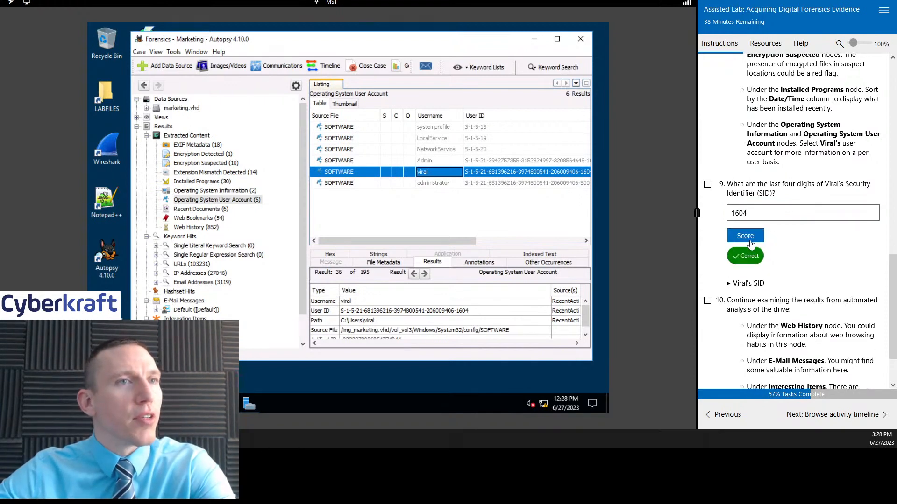
{"action": "left_click", "coordinate": [708, 184]}
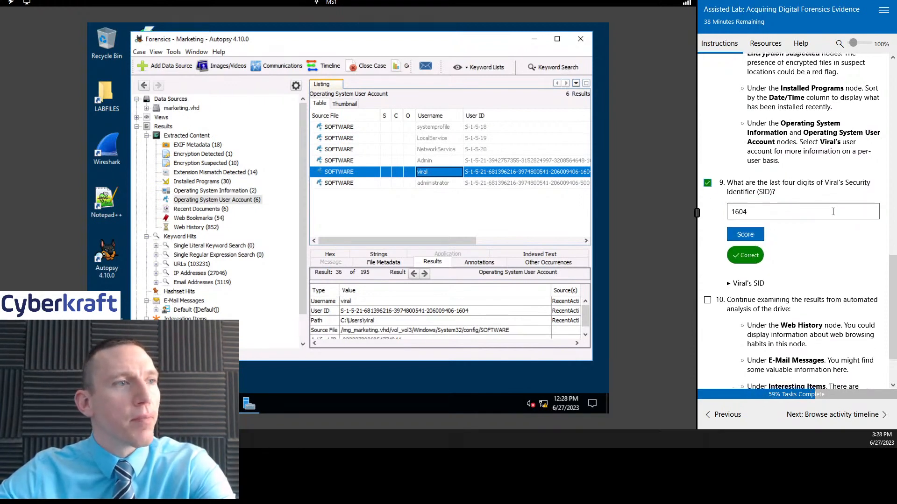
Step: Inspect the User ID and Path values in the selected account's result details
{"action": "left_click", "coordinate": [328, 312]}
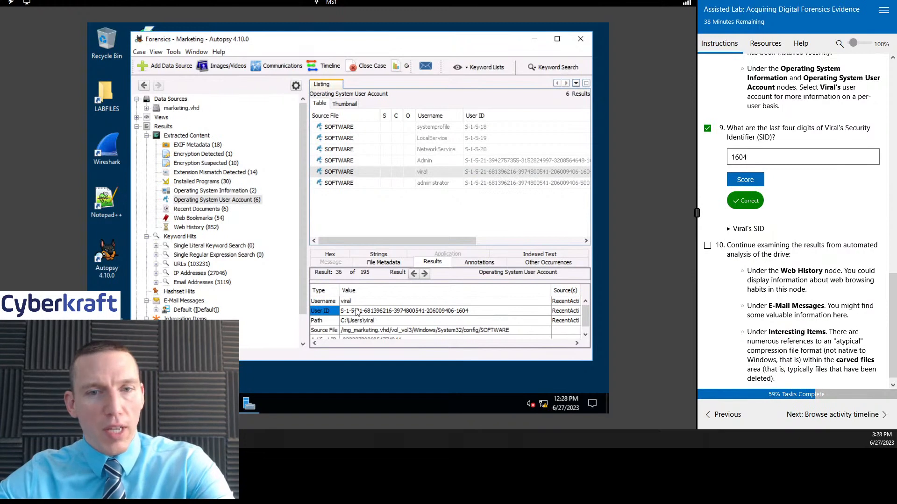
{"action": "left_click", "coordinate": [402, 312]}
{"action": "left_click", "coordinate": [470, 317]}
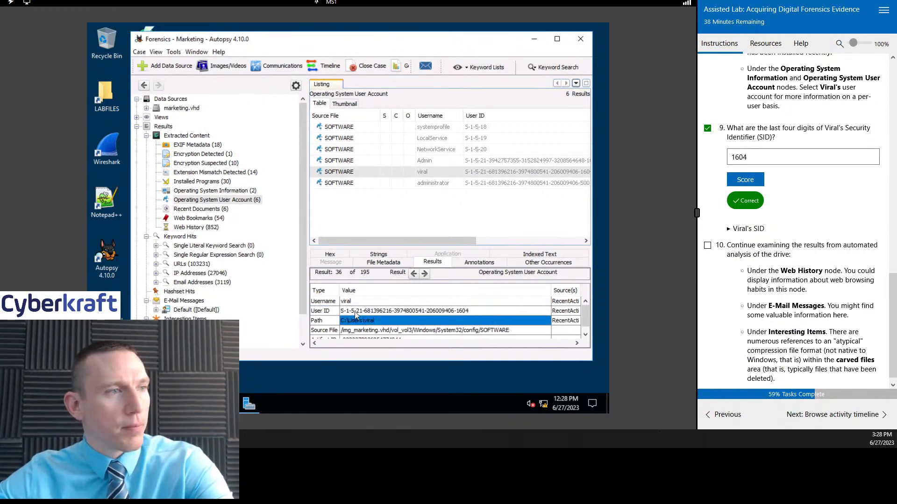
{"action": "left_click", "coordinate": [477, 311]}
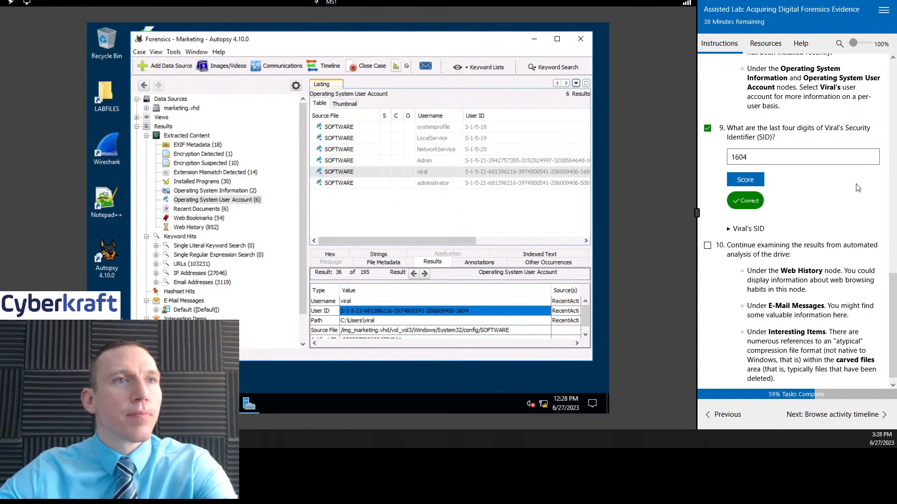
Step: Review the SID hint below lab question 9, collapse it, and mark task 10 complete
{"action": "scroll", "coordinate": [838, 201], "scroll_direction": "down", "scroll_amount": 1}
{"action": "left_click", "coordinate": [731, 223]}
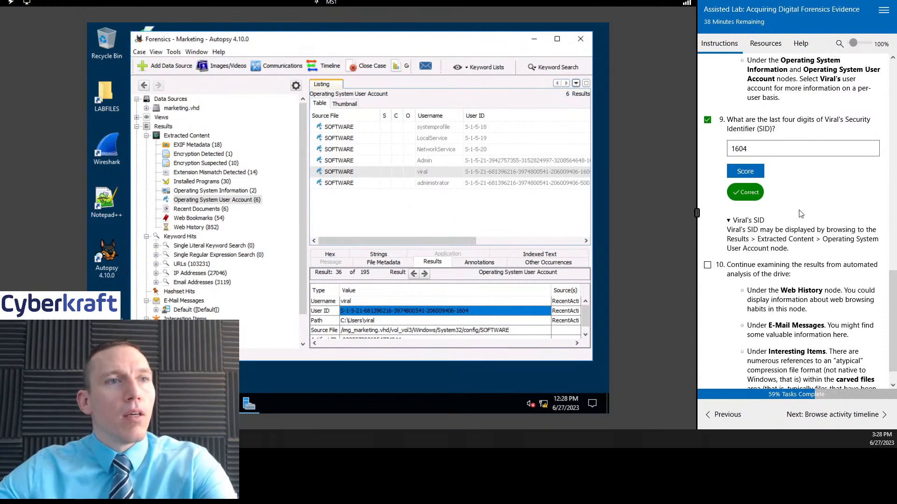
{"action": "scroll", "coordinate": [800, 214], "scroll_direction": "down", "scroll_amount": 1}
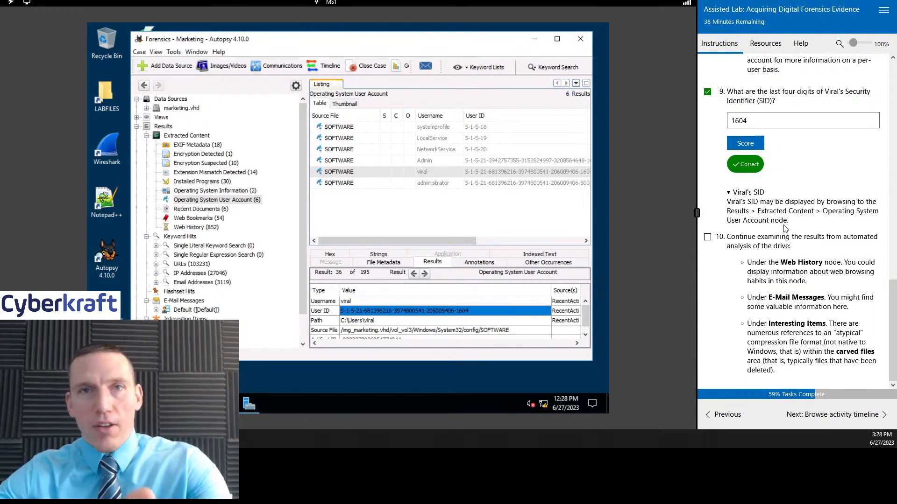
{"action": "left_click", "coordinate": [778, 193]}
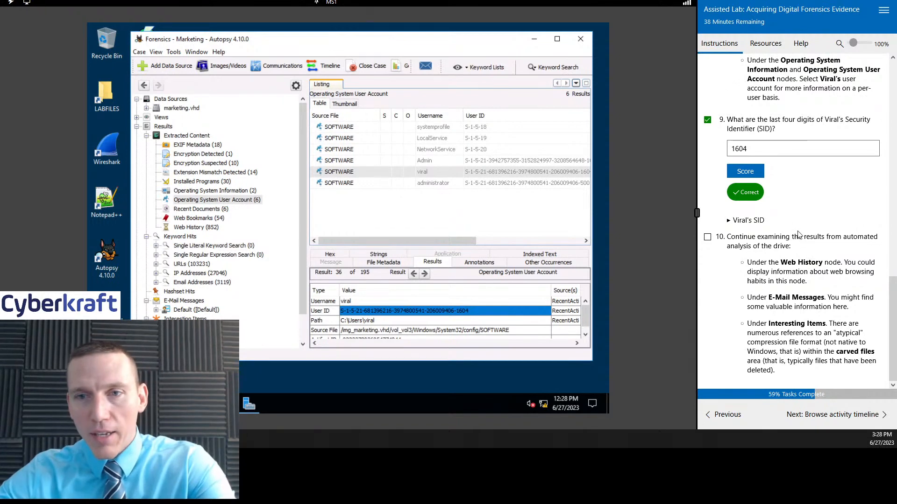
{"action": "left_click", "coordinate": [710, 238]}
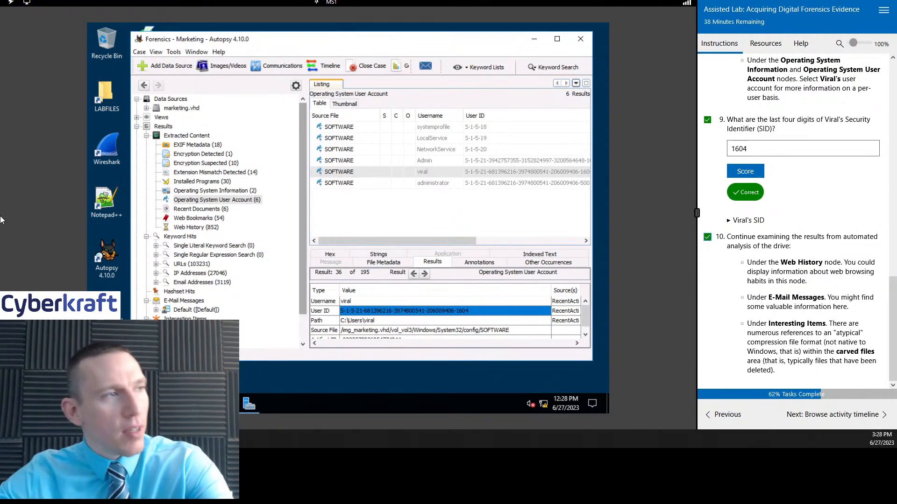
Step: List the Web History entries under Extracted Content and look through their URLs and access dates
{"action": "left_click", "coordinate": [200, 229]}
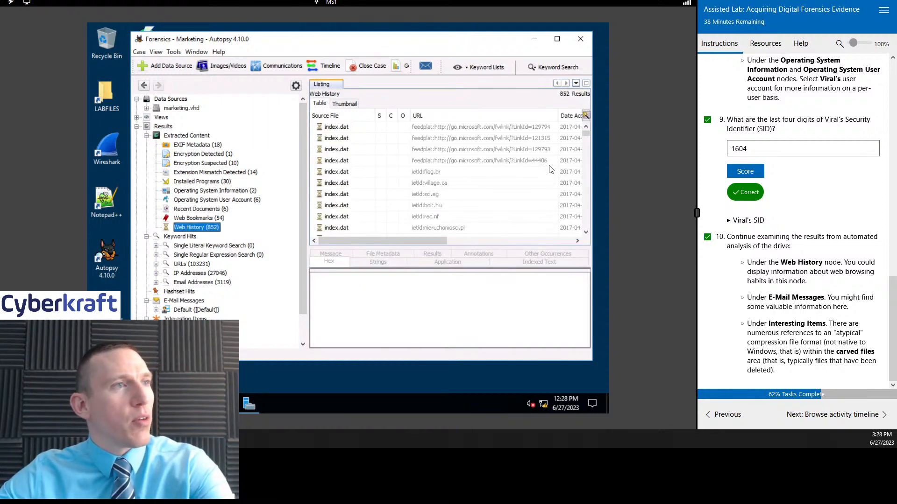
{"action": "mouse_move", "coordinate": [419, 240]}
{"action": "left_mouse_down"}
{"action": "mouse_move", "coordinate": [550, 233]}
{"action": "mouse_move", "coordinate": [411, 237]}
{"action": "left_mouse_up"}
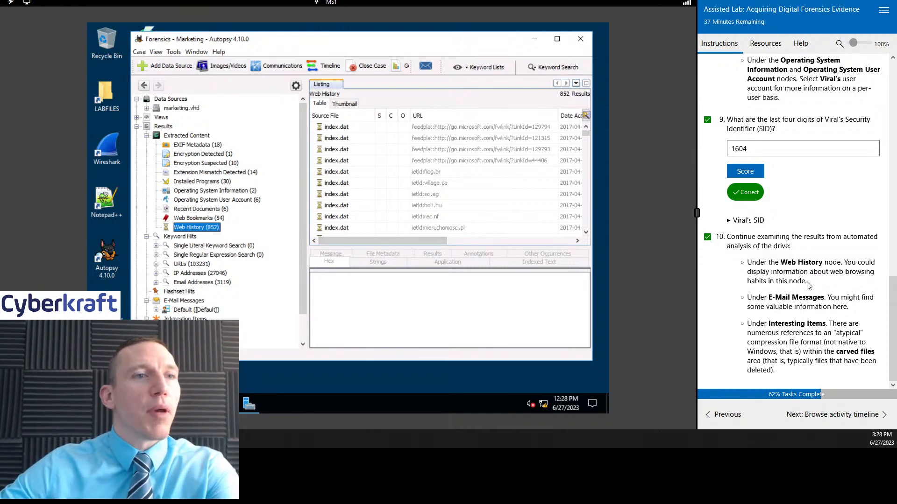
{"action": "scroll", "coordinate": [514, 180], "scroll_direction": "down", "scroll_amount": 6}
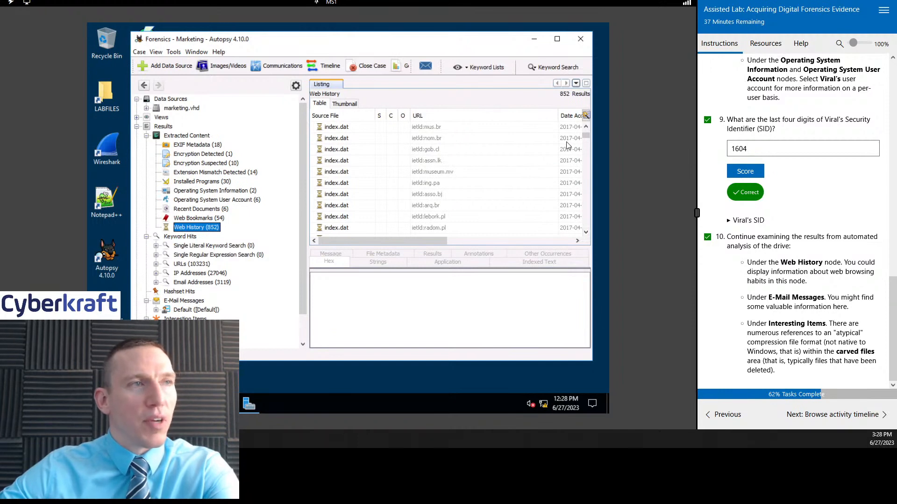
{"action": "left_click_drag", "start_coordinate": [561, 115], "coordinate": [517, 116]}
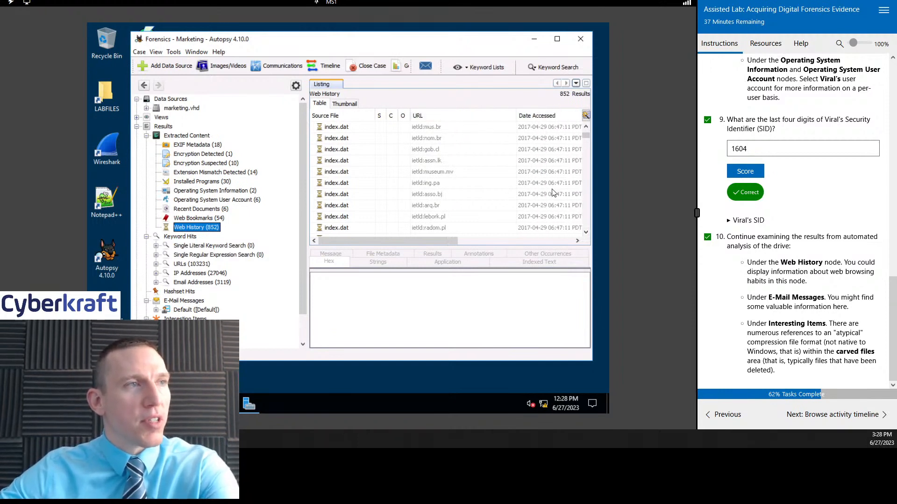
{"action": "mouse_move", "coordinate": [443, 243]}
{"action": "left_mouse_down"}
{"action": "mouse_move", "coordinate": [576, 249]}
{"action": "mouse_move", "coordinate": [433, 251]}
{"action": "mouse_move", "coordinate": [444, 240]}
{"action": "left_mouse_up"}
{"action": "scroll", "coordinate": [529, 174], "scroll_direction": "down", "scroll_amount": 15}
{"action": "scroll", "coordinate": [529, 172], "scroll_direction": "down", "scroll_amount": 5}
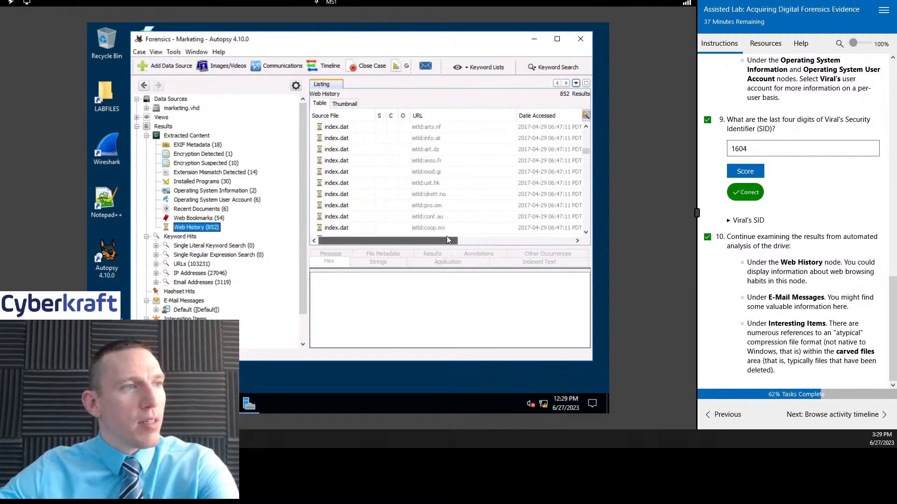
{"action": "scroll", "coordinate": [503, 187], "scroll_direction": "down", "scroll_amount": 3}
Step: Examine the result details of the Web History entries for slg.br, info.nf, ntr.br and srv.br
{"action": "left_click", "coordinate": [420, 187]}
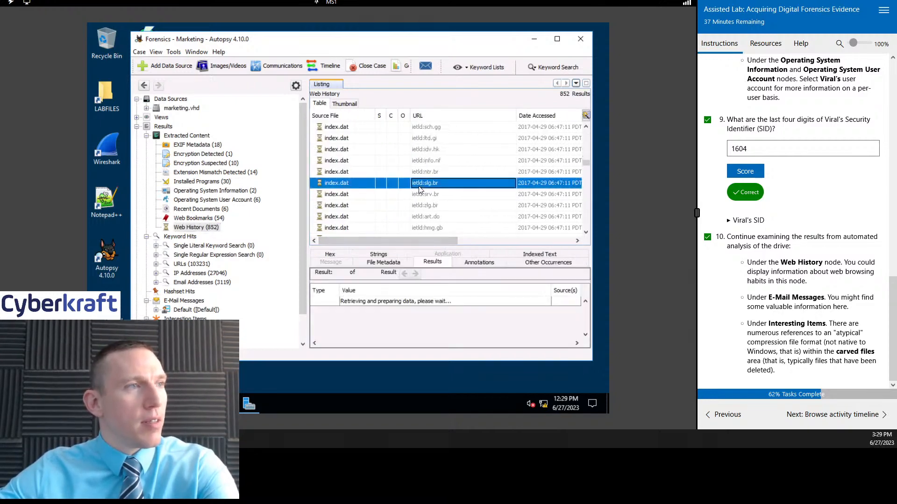
{"action": "left_click", "coordinate": [396, 164]}
{"action": "scroll", "coordinate": [432, 308], "scroll_direction": "down", "scroll_amount": 1}
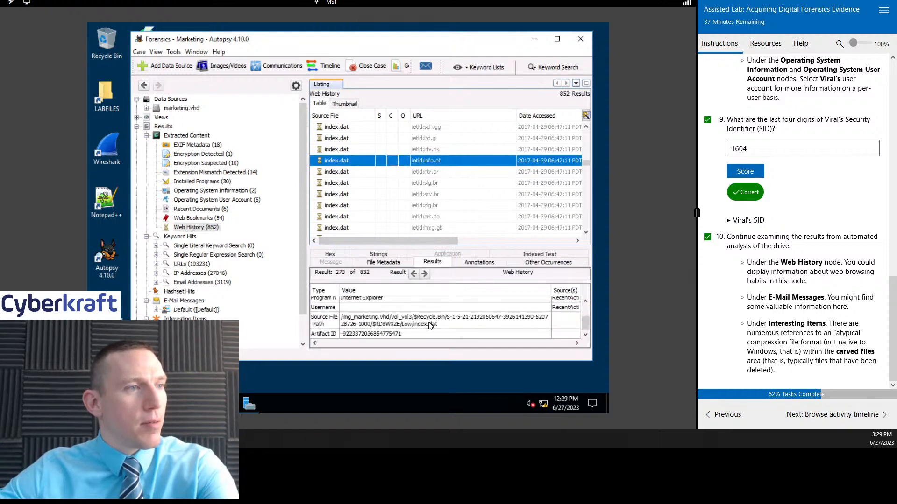
{"action": "left_click", "coordinate": [346, 171]}
{"action": "scroll", "coordinate": [446, 320], "scroll_direction": "down", "scroll_amount": 1}
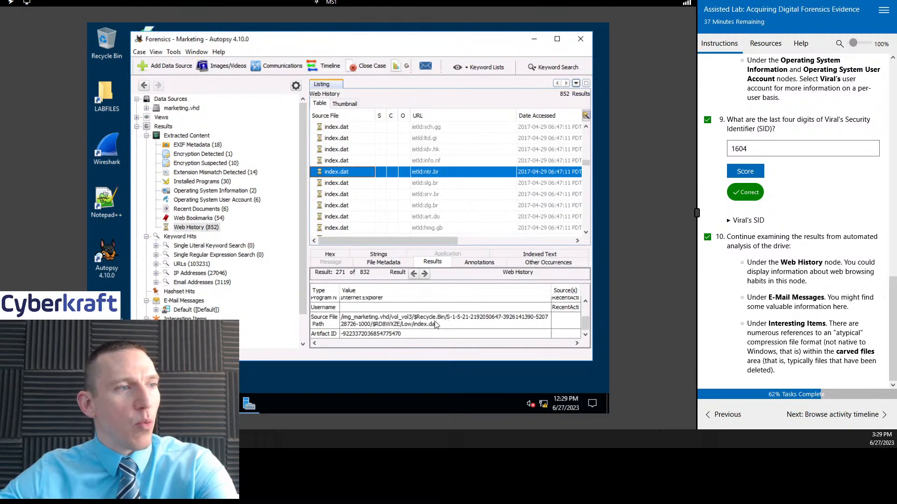
{"action": "left_click", "coordinate": [362, 193]}
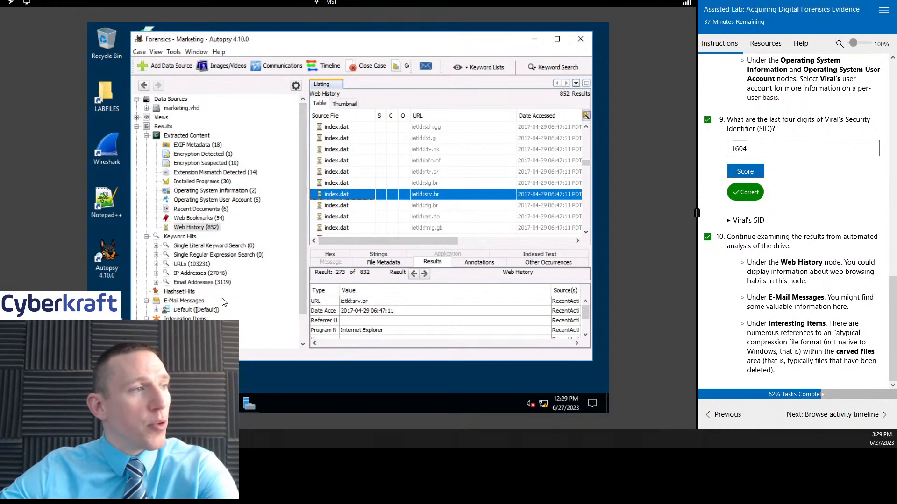
Step: List the regular-expression matches for Email Addresses under Keyword Hits and look through the addresses found
{"action": "left_click", "coordinate": [220, 283]}
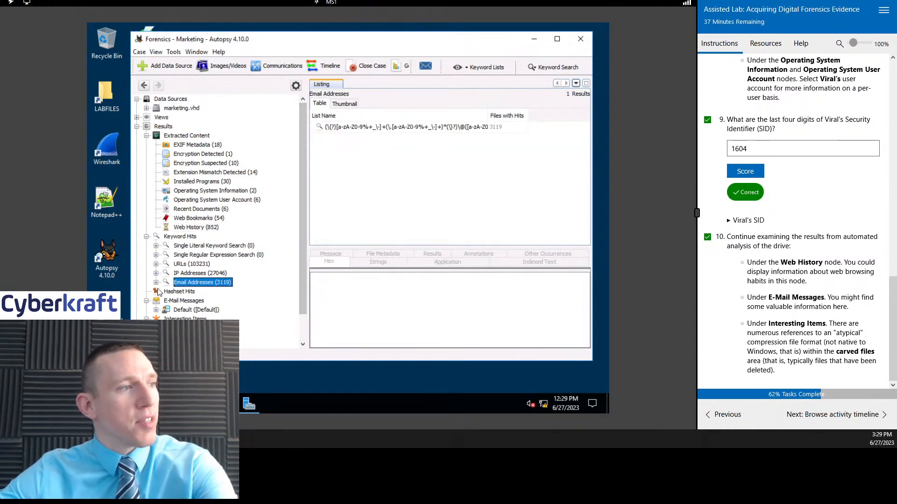
{"action": "left_click", "coordinate": [156, 282]}
{"action": "left_click", "coordinate": [211, 291]}
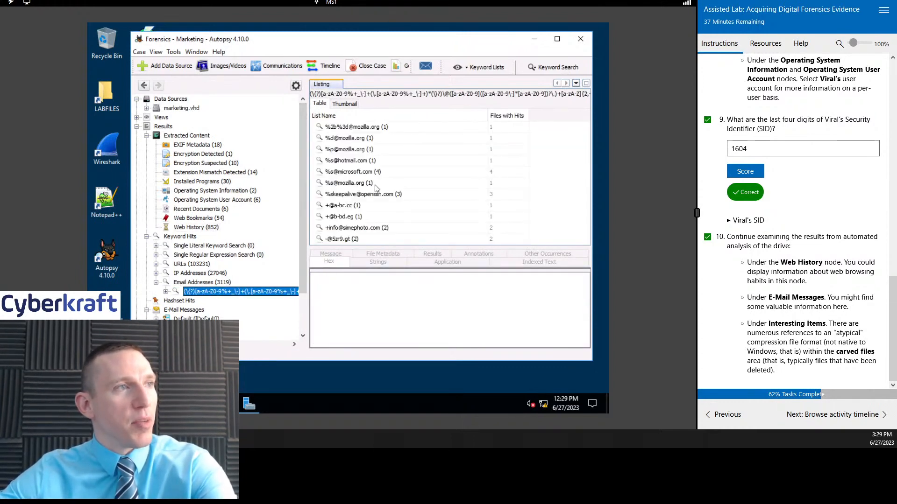
{"action": "scroll", "coordinate": [405, 170], "scroll_direction": "down", "scroll_amount": 5}
{"action": "scroll", "coordinate": [405, 170], "scroll_direction": "down", "scroll_amount": 4}
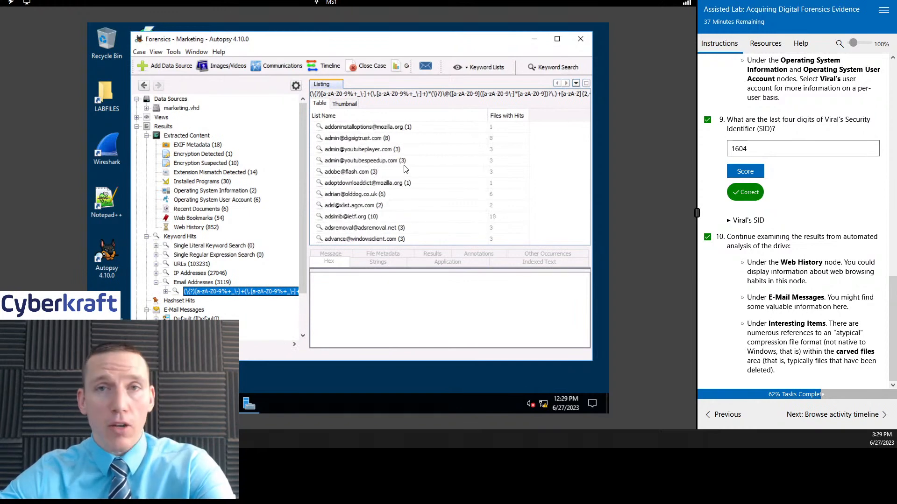
{"action": "scroll", "coordinate": [404, 170], "scroll_direction": "down", "scroll_amount": 10}
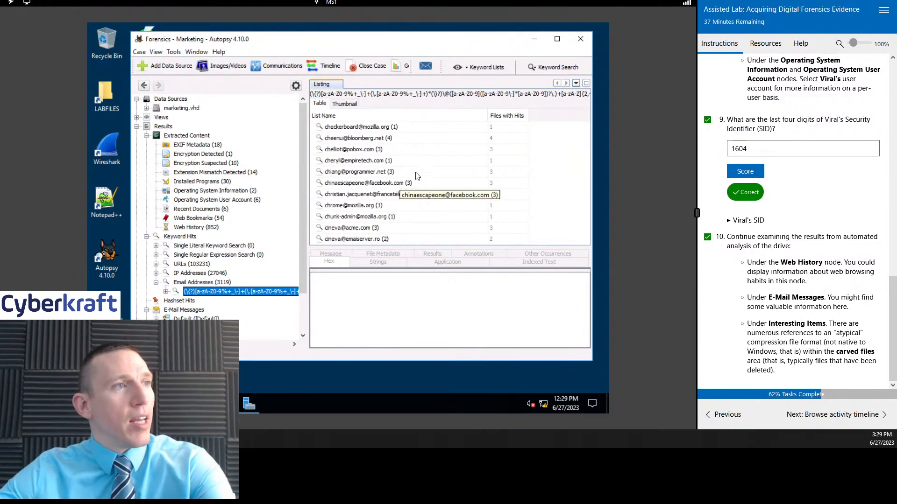
{"action": "scroll", "coordinate": [386, 149], "scroll_direction": "down", "scroll_amount": 15}
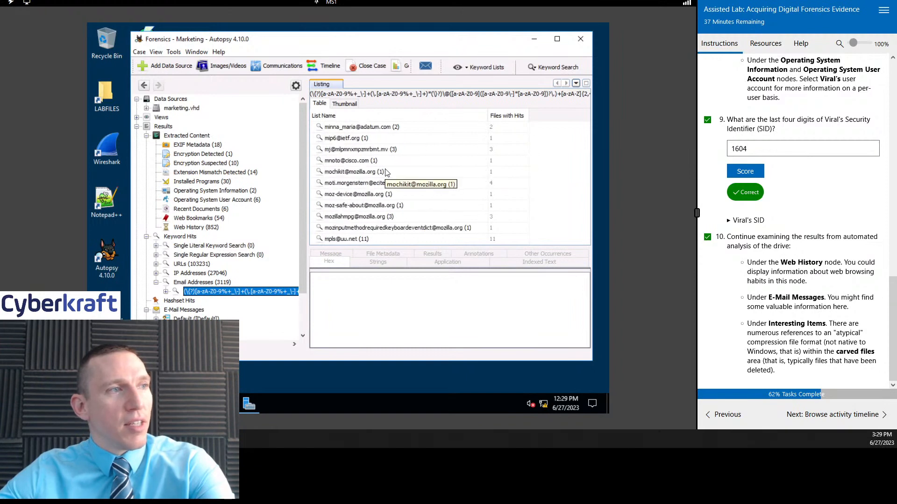
{"action": "scroll", "coordinate": [407, 192], "scroll_direction": "down", "scroll_amount": 15}
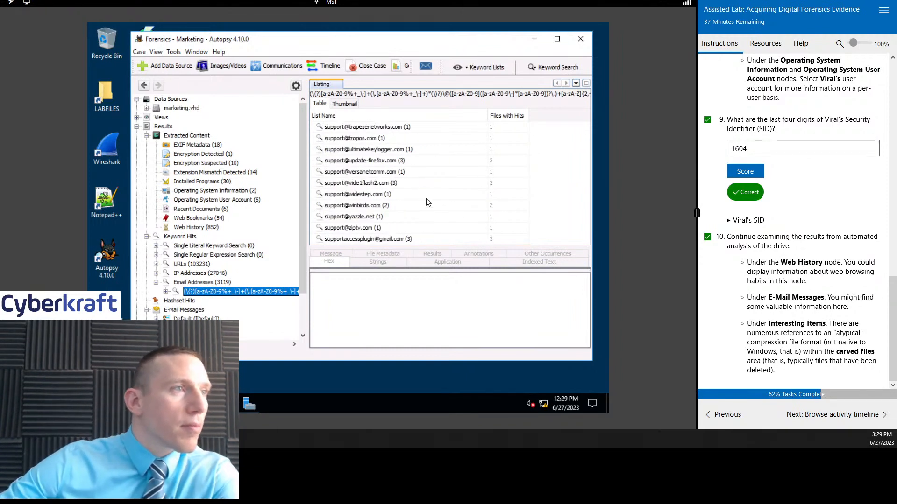
{"action": "scroll", "coordinate": [422, 192], "scroll_direction": "down", "scroll_amount": 10}
{"action": "scroll", "coordinate": [422, 191], "scroll_direction": "down", "scroll_amount": 5}
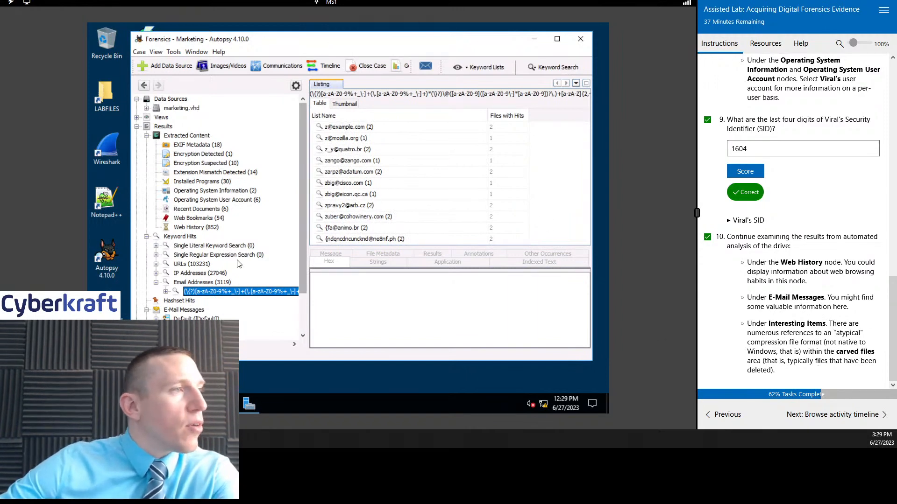
Step: List the Interesting Files in the 7-zip set under Interesting Items and look through their file paths
{"action": "scroll", "coordinate": [246, 249], "scroll_direction": "down", "scroll_amount": 2}
{"action": "left_click", "coordinate": [189, 291]}
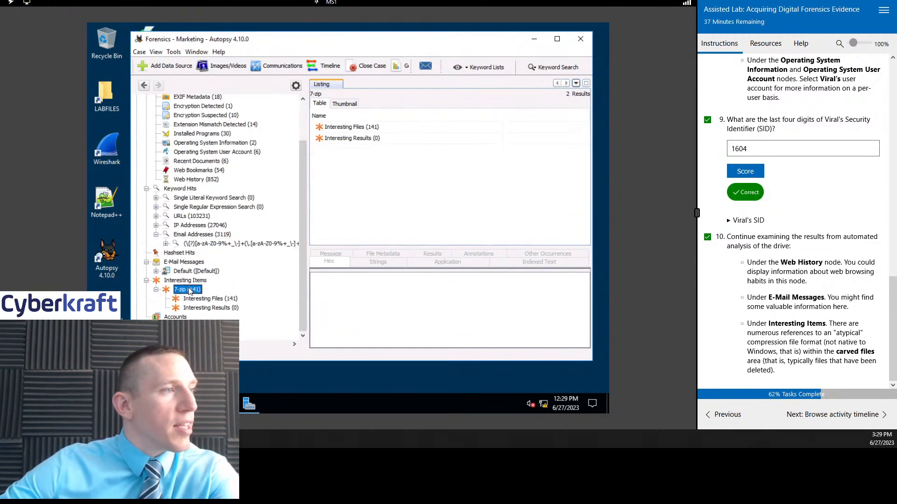
{"action": "left_click", "coordinate": [368, 127]}
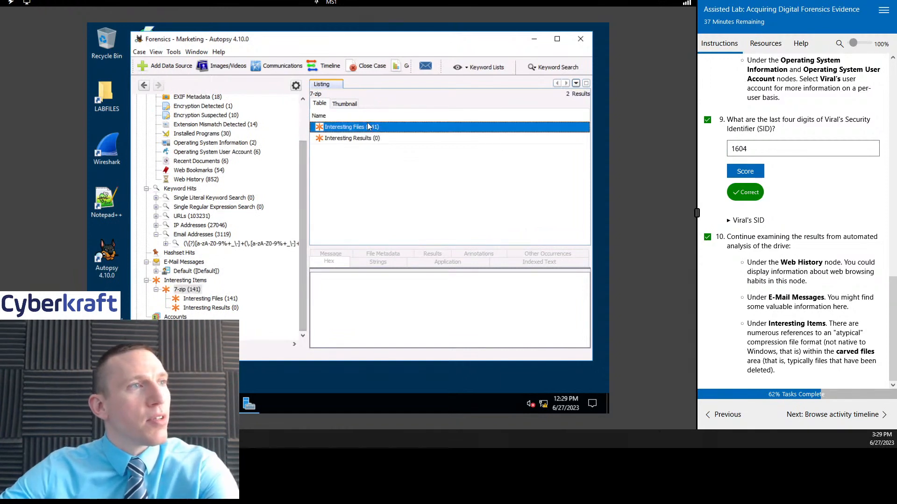
{"action": "double_click", "coordinate": [368, 127]}
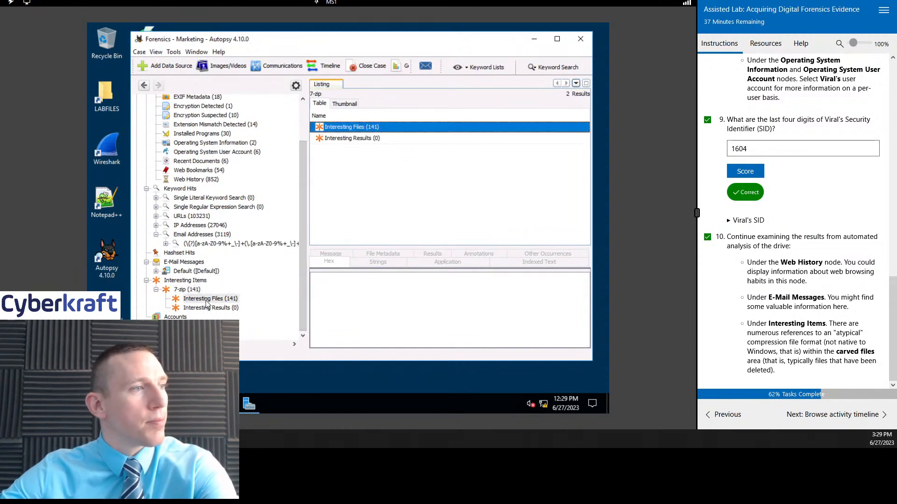
{"action": "scroll", "coordinate": [405, 161], "scroll_direction": "down", "scroll_amount": 10}
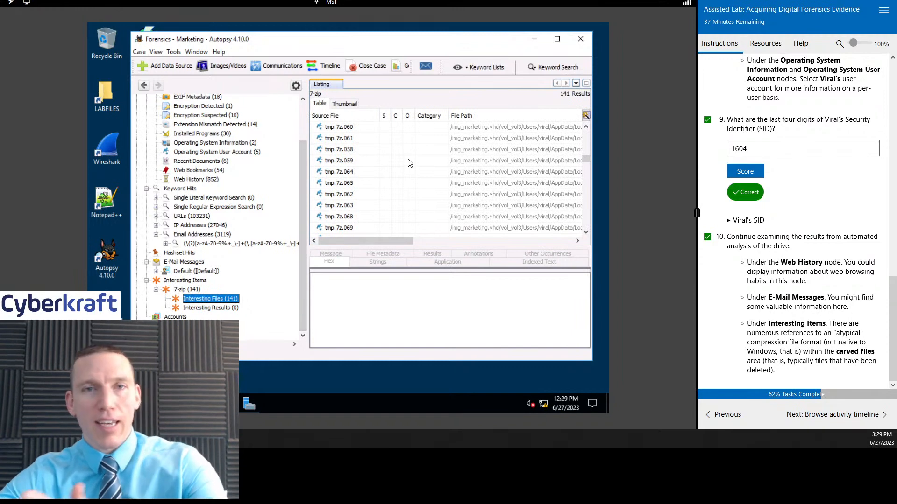
{"action": "left_click_drag", "start_coordinate": [393, 241], "coordinate": [406, 171]}
Step: Inspect the indexed text of the 7-zip files tmp.7z.061, tmp.7z.058 and tmp.7z.059
{"action": "left_click", "coordinate": [362, 138]}
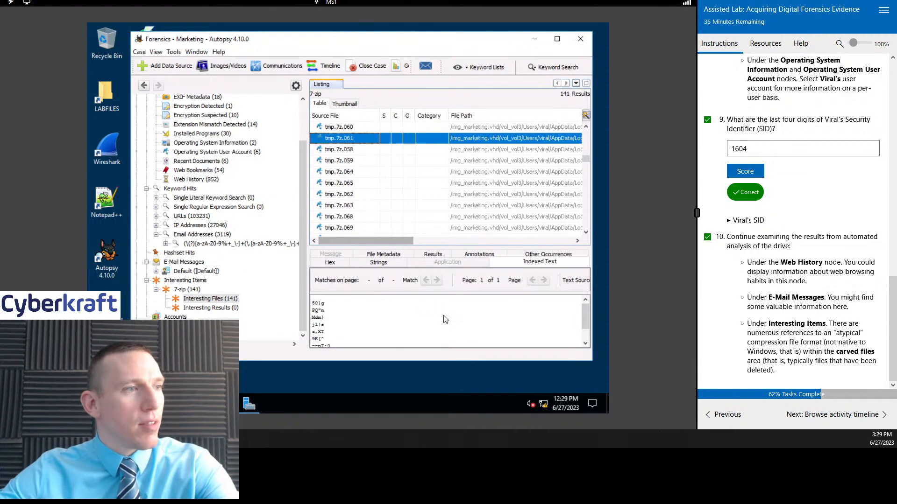
{"action": "left_click", "coordinate": [365, 149]}
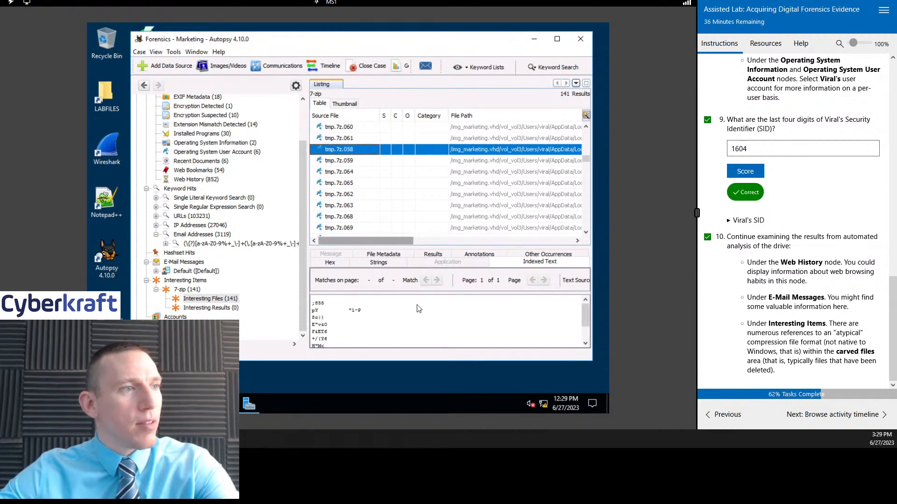
{"action": "left_click", "coordinate": [368, 160]}
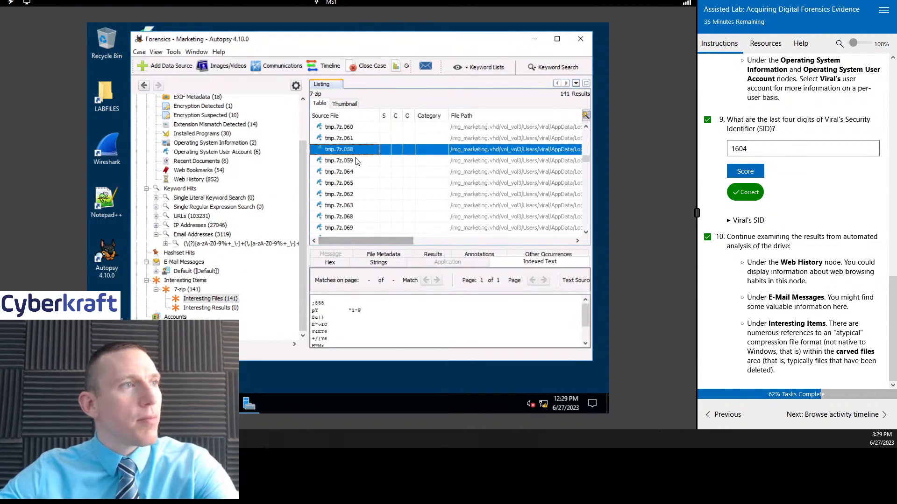
{"action": "scroll", "coordinate": [410, 329], "scroll_direction": "down", "scroll_amount": 1}
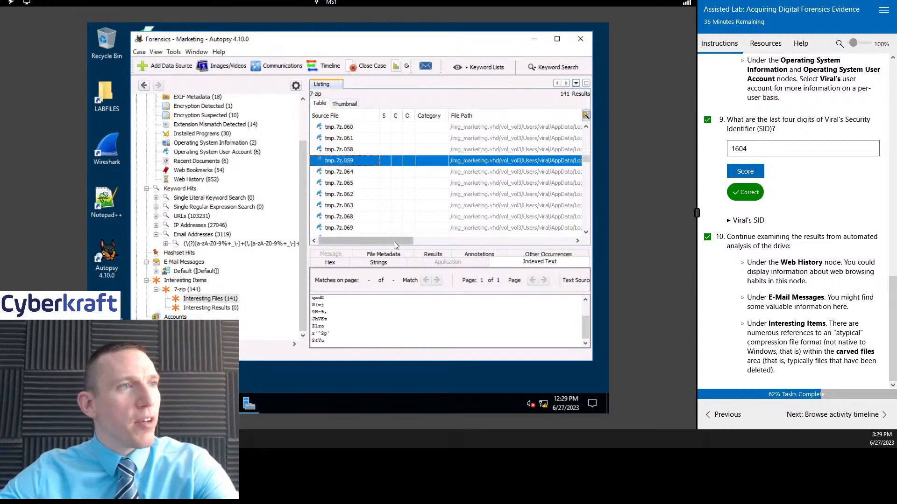
{"action": "mouse_move", "coordinate": [394, 241]}
{"action": "left_mouse_down"}
{"action": "mouse_move", "coordinate": [460, 240]}
{"action": "mouse_move", "coordinate": [390, 238]}
{"action": "left_mouse_up"}
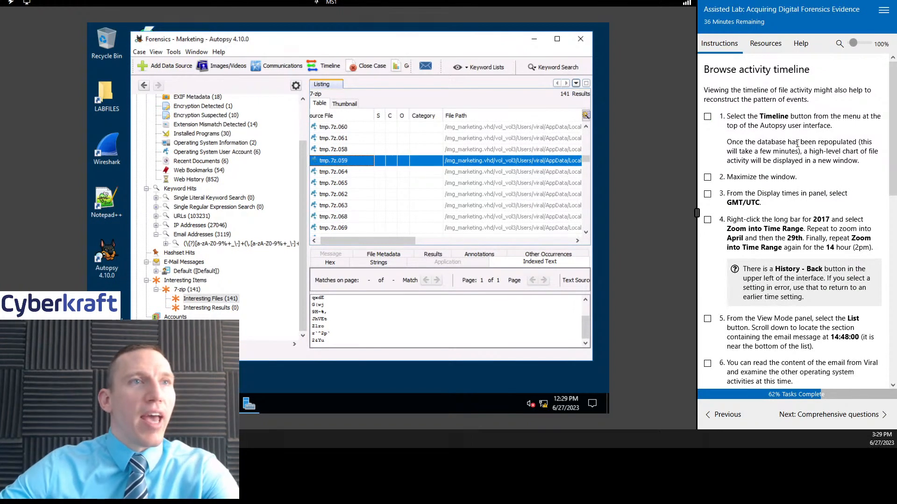
Step: Mark task 1 on the Browse activity timeline instructions page complete
{"action": "left_click", "coordinate": [707, 117]}
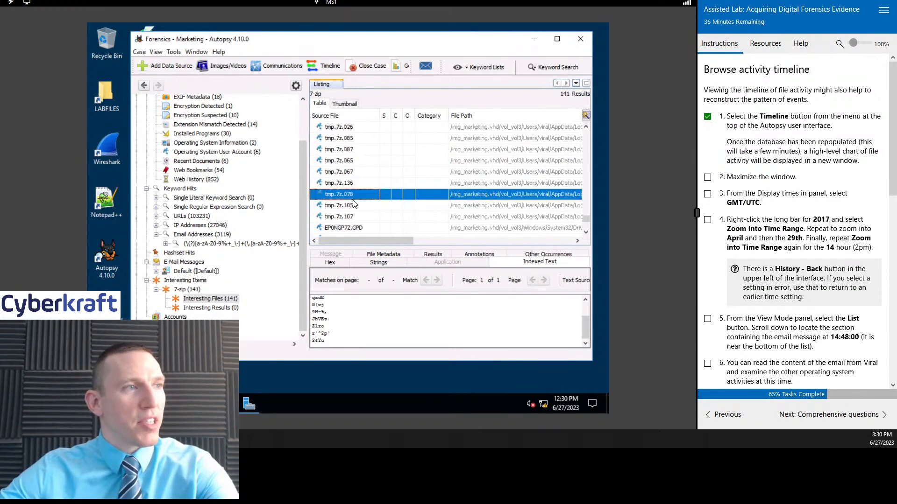
Step: Inspect the indexed text of EP0NGP7Z.GPD and EP0NOP7Z.DXT in System32, plus the EP0NGP7Z.GPD copy in winsxs
{"action": "scroll", "coordinate": [355, 209], "scroll_direction": "down", "scroll_amount": 3}
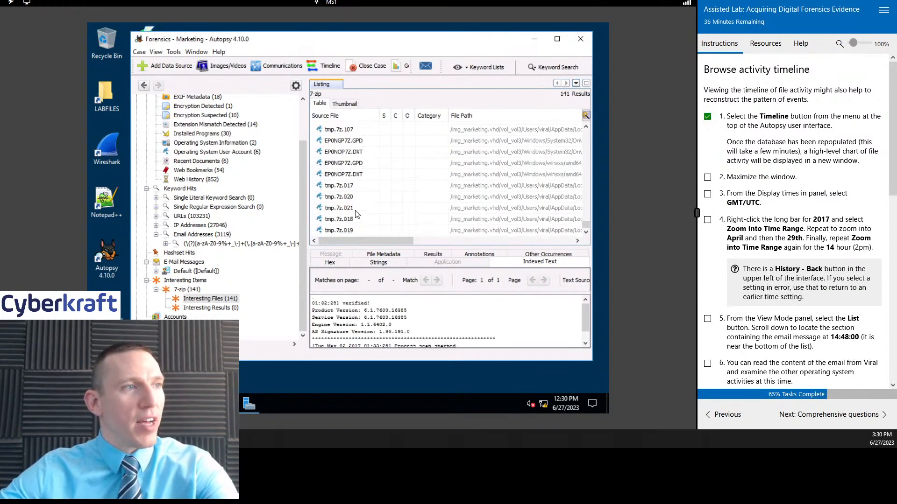
{"action": "left_click", "coordinate": [358, 142]}
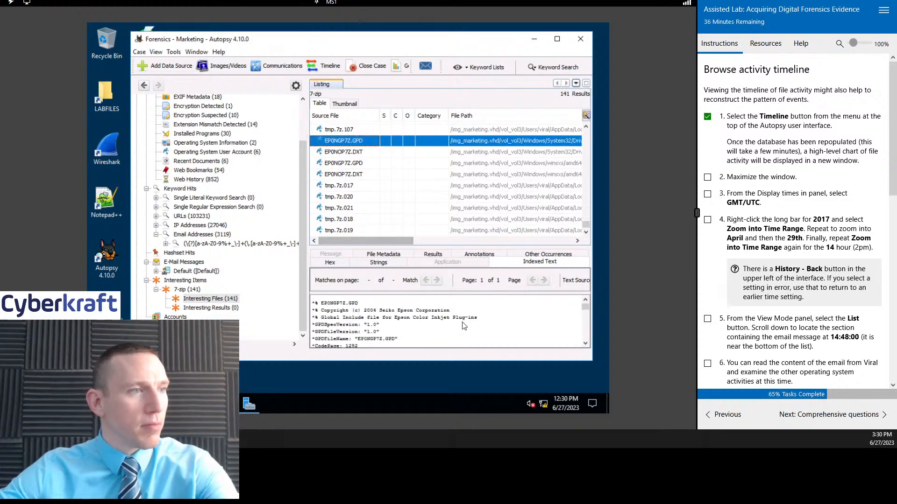
{"action": "scroll", "coordinate": [462, 327], "scroll_direction": "up", "scroll_amount": 3}
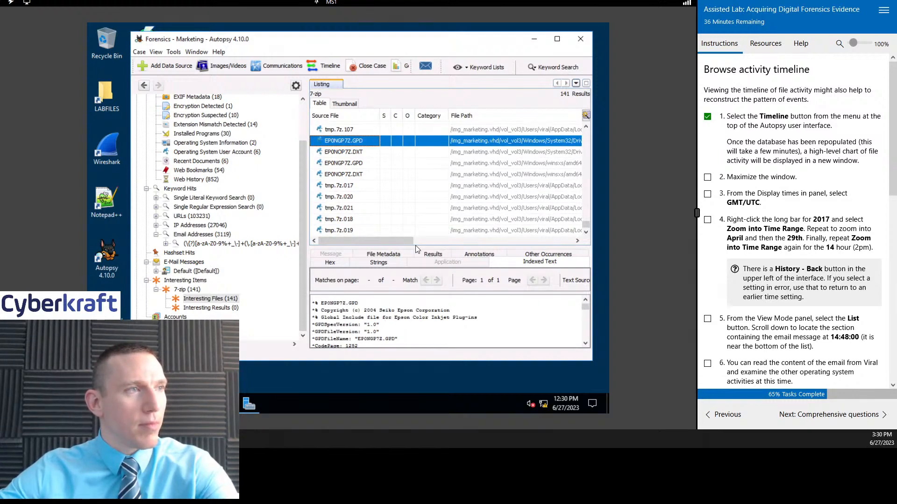
{"action": "left_click", "coordinate": [353, 152]}
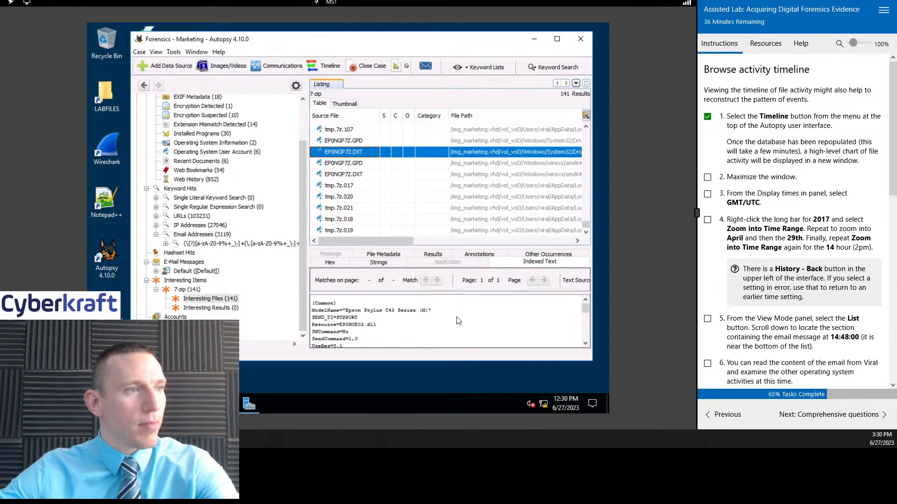
{"action": "left_click", "coordinate": [354, 163]}
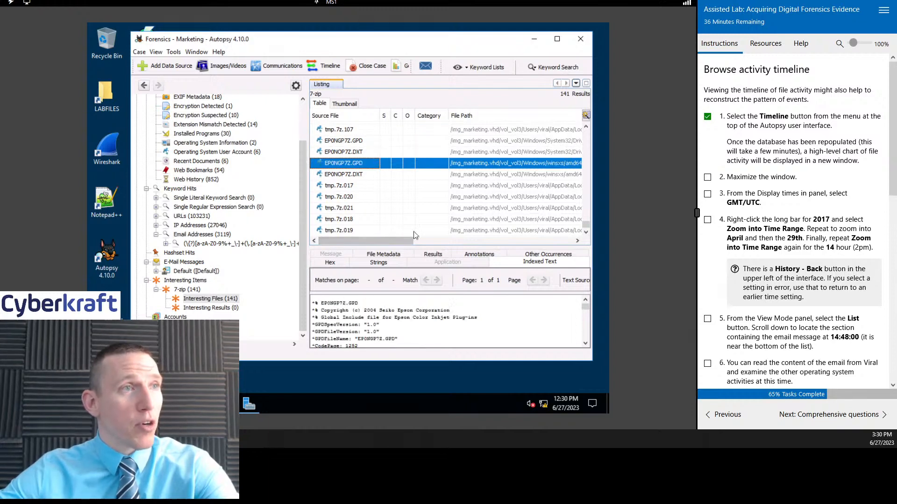
Step: Inspect the indexed text of the EP0NOP7Z.DXT copy in winsxs and of tmp.7z.017
{"action": "left_click", "coordinate": [361, 179]}
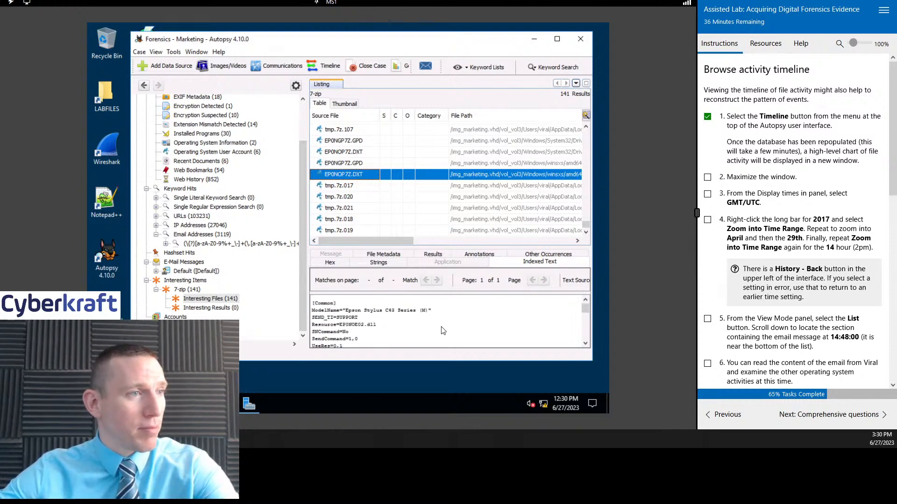
{"action": "left_click", "coordinate": [349, 189]}
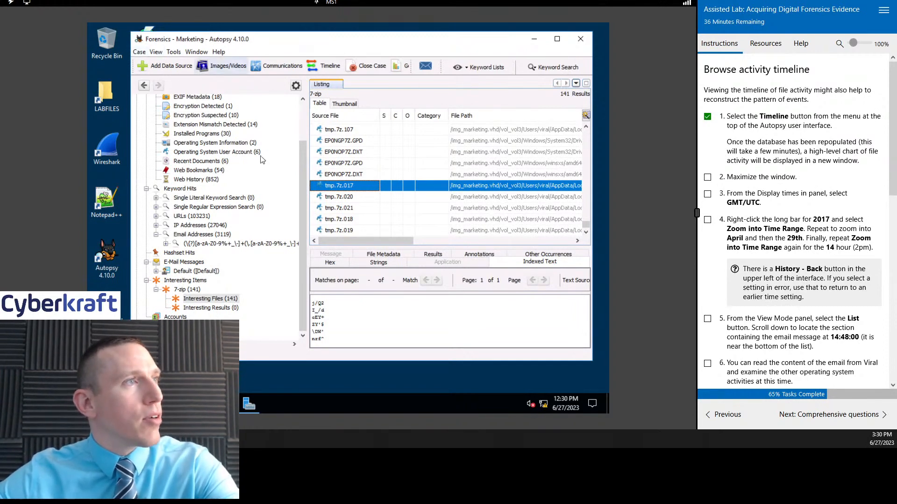
Step: Open the activity timeline for the Forensics - Marketing case
{"action": "scroll", "coordinate": [289, 108], "scroll_direction": "up", "scroll_amount": 2}
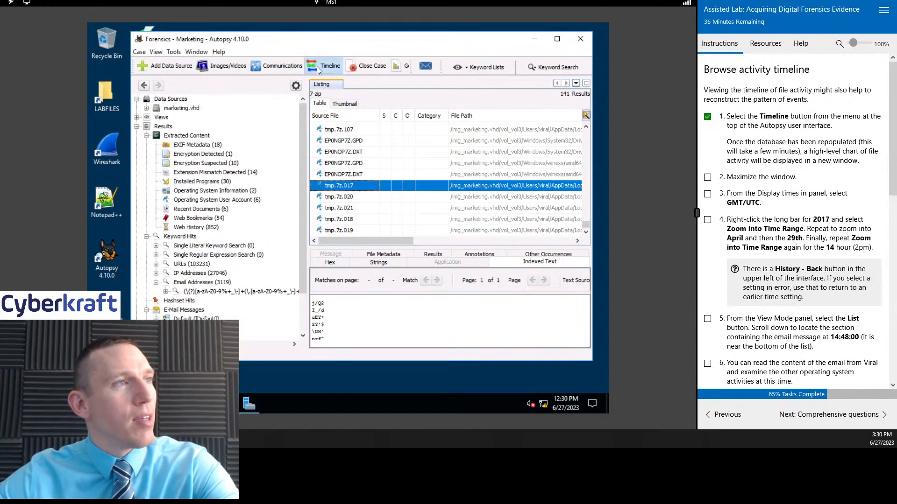
{"action": "left_click", "coordinate": [317, 66]}
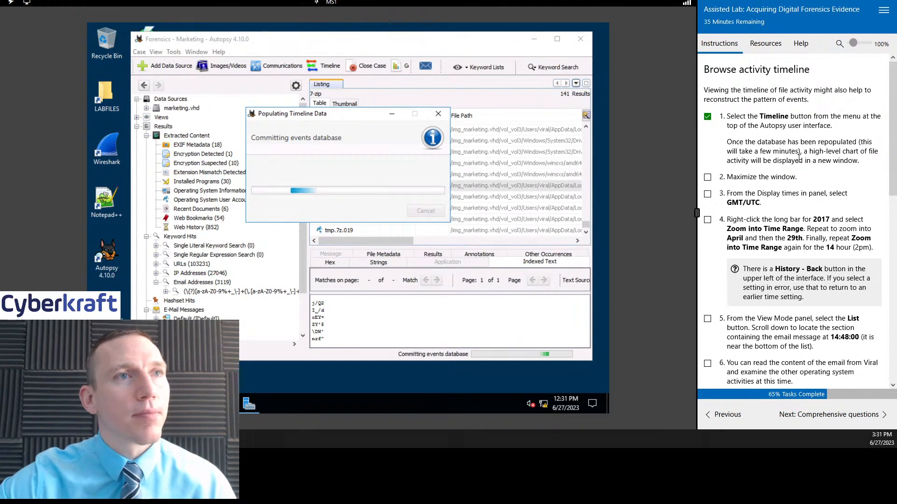
Step: Mark tasks 2, 3 and 4 on the Browse activity timeline instructions page complete
{"action": "scroll", "coordinate": [836, 196], "scroll_direction": "down", "scroll_amount": 1}
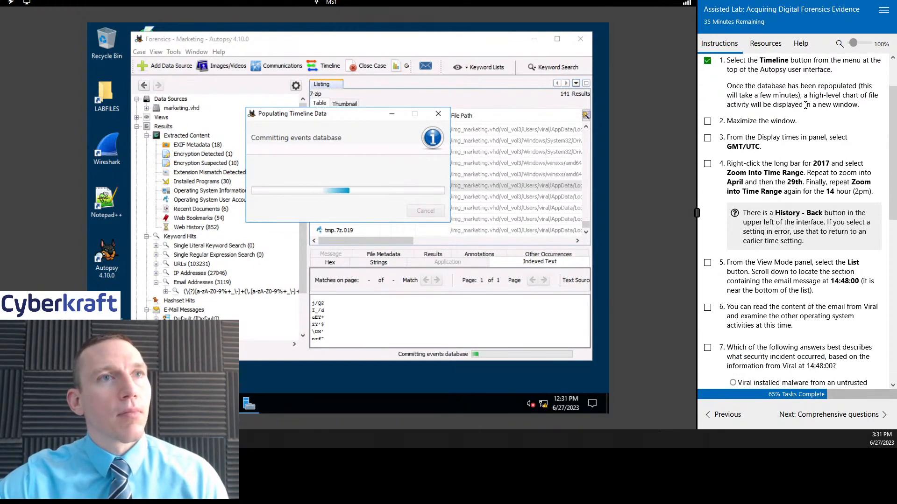
{"action": "left_click", "coordinate": [707, 121]}
{"action": "scroll", "coordinate": [747, 103], "scroll_direction": "down", "scroll_amount": 1}
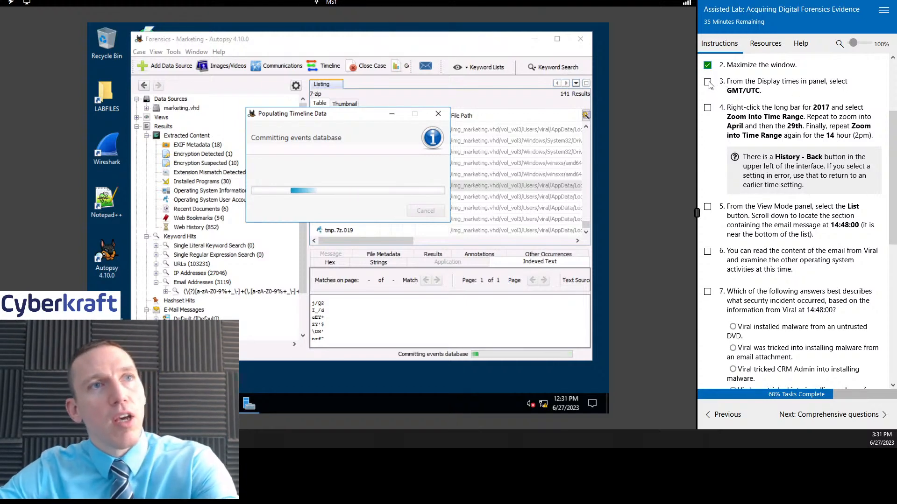
{"action": "left_click", "coordinate": [708, 82]}
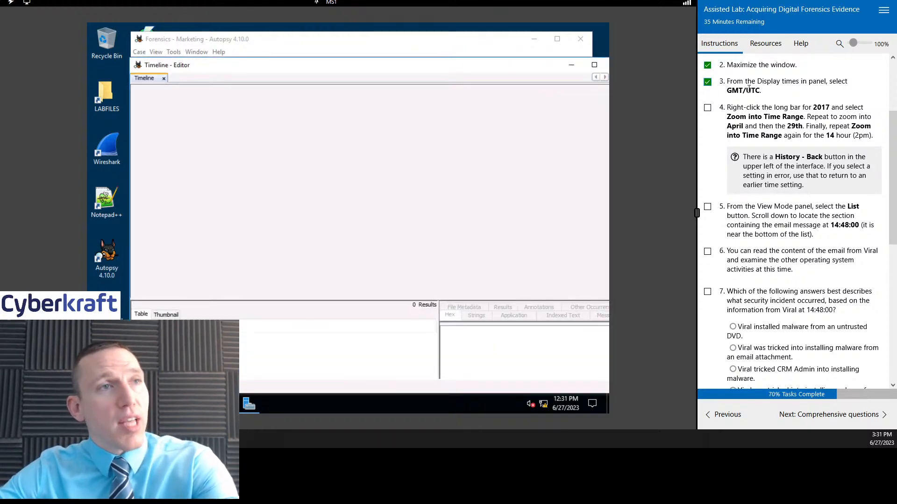
{"action": "scroll", "coordinate": [802, 116], "scroll_direction": "down", "scroll_amount": 2}
{"action": "scroll", "coordinate": [810, 136], "scroll_direction": "up", "scroll_amount": 2}
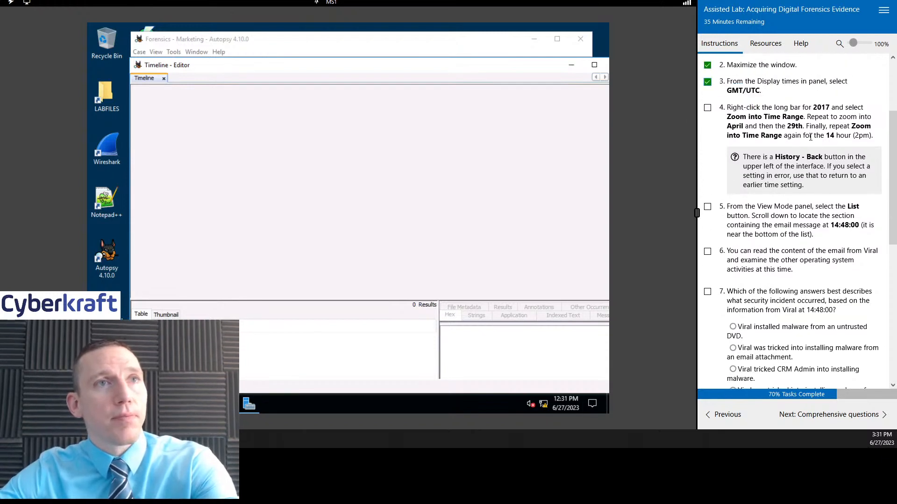
{"action": "left_click", "coordinate": [707, 107]}
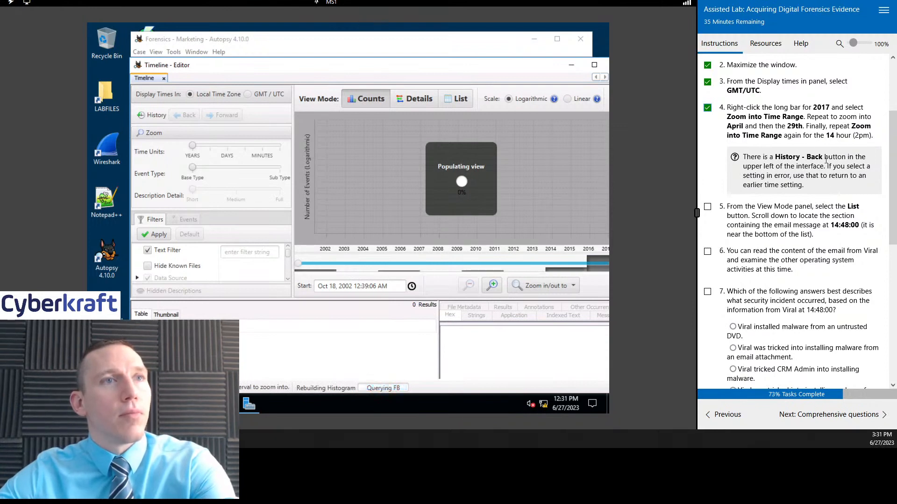
{"action": "scroll", "coordinate": [816, 144], "scroll_direction": "down", "scroll_amount": 1}
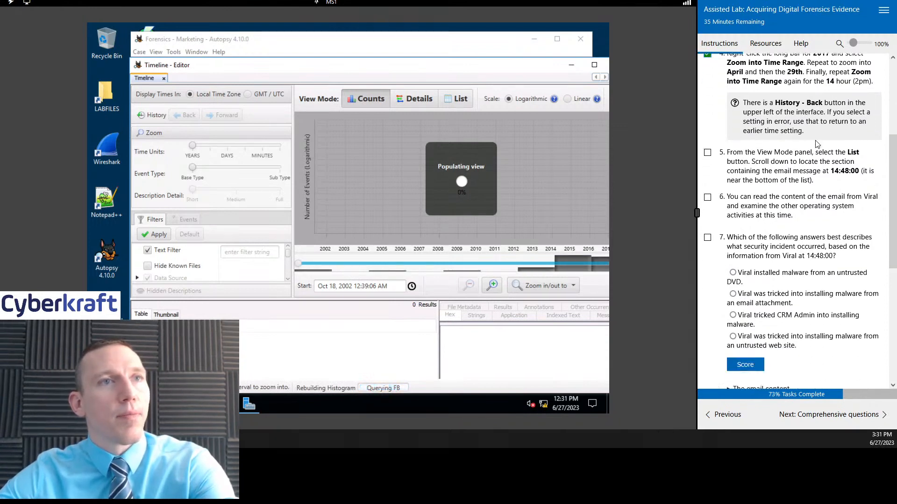
{"action": "scroll", "coordinate": [826, 188], "scroll_direction": "up", "scroll_amount": 1}
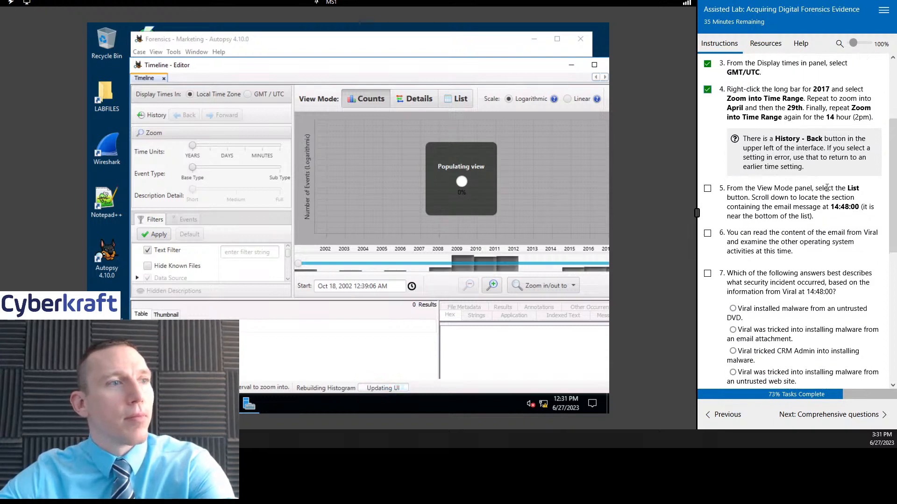
{"action": "scroll", "coordinate": [826, 188], "scroll_direction": "up", "scroll_amount": 1}
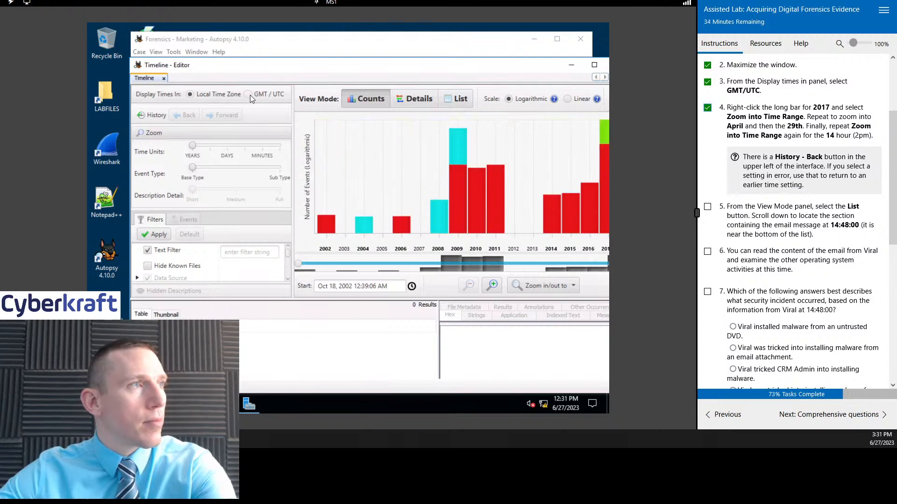
Step: Display the timeline's times in GMT/UTC and shift its narrowed range to run from September 2010 into 2017
{"action": "left_click", "coordinate": [249, 94]}
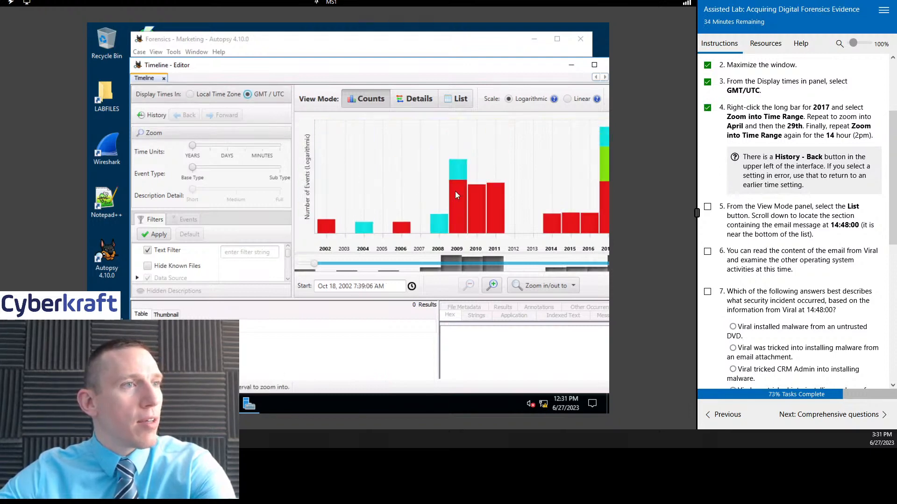
{"action": "left_click_drag", "start_coordinate": [550, 202], "coordinate": [623, 201]}
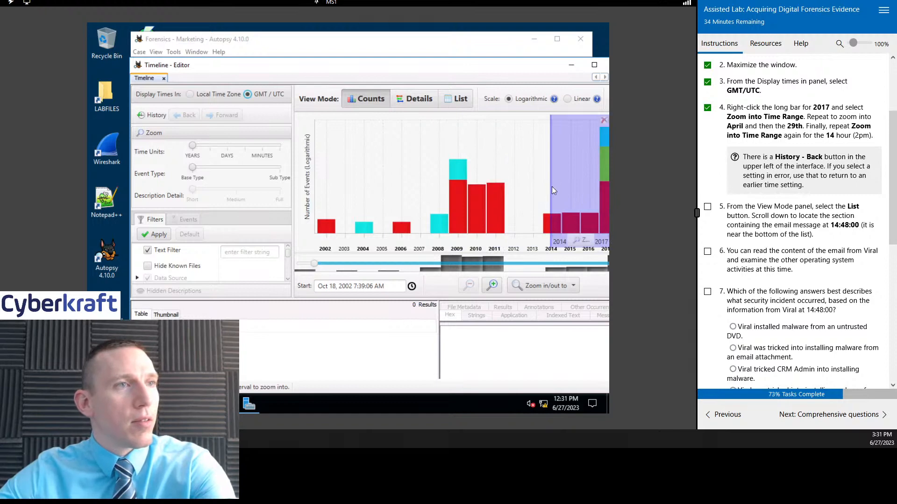
{"action": "left_click_drag", "start_coordinate": [550, 187], "coordinate": [590, 186]}
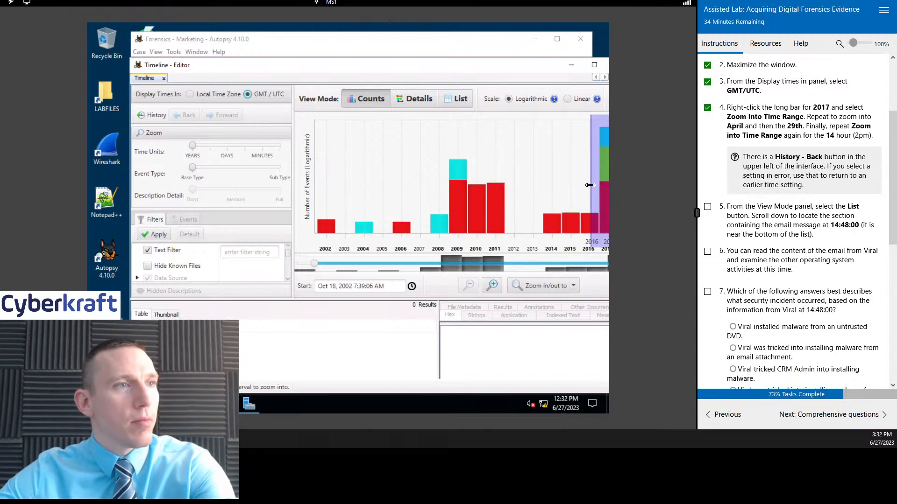
{"action": "left_click", "coordinate": [491, 284]}
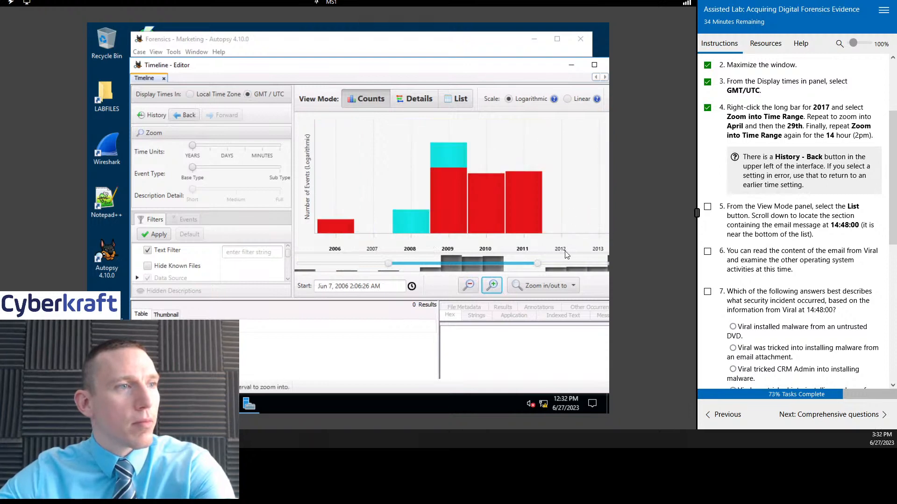
{"action": "left_click_drag", "start_coordinate": [514, 267], "coordinate": [610, 264]}
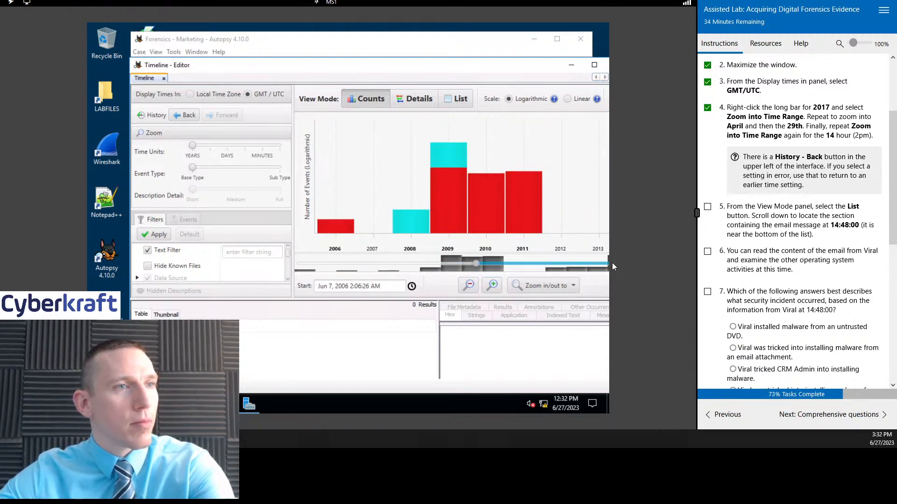
{"action": "left_click_drag", "start_coordinate": [477, 265], "coordinate": [560, 264]}
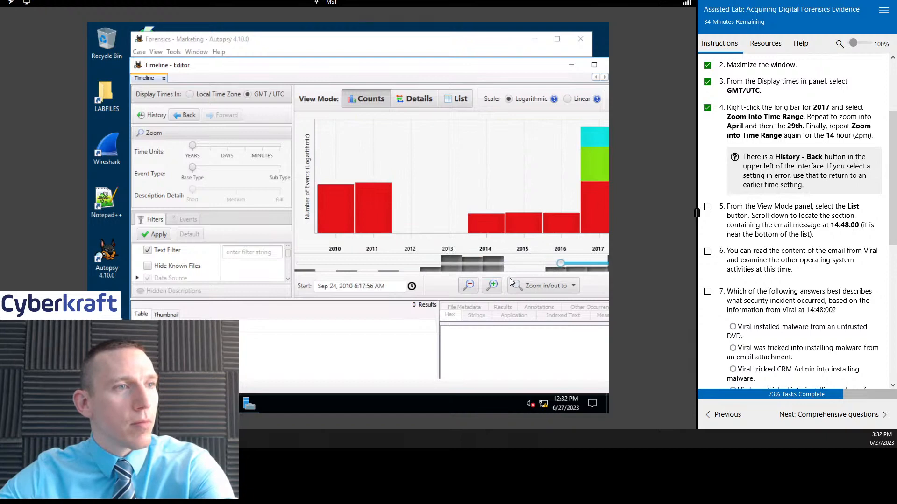
Step: Zoom the timeline in to months and shift its range to run from November 2016 to May 2017
{"action": "left_click", "coordinate": [491, 288]}
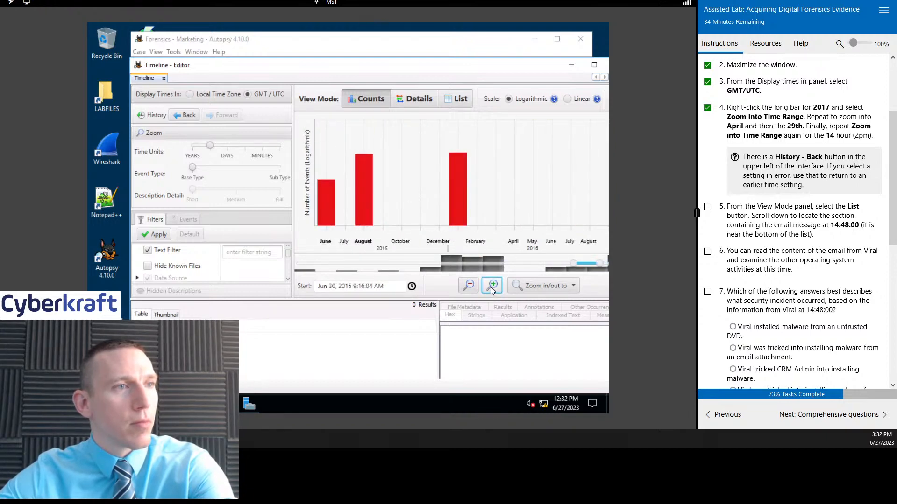
{"action": "left_click", "coordinate": [490, 287]}
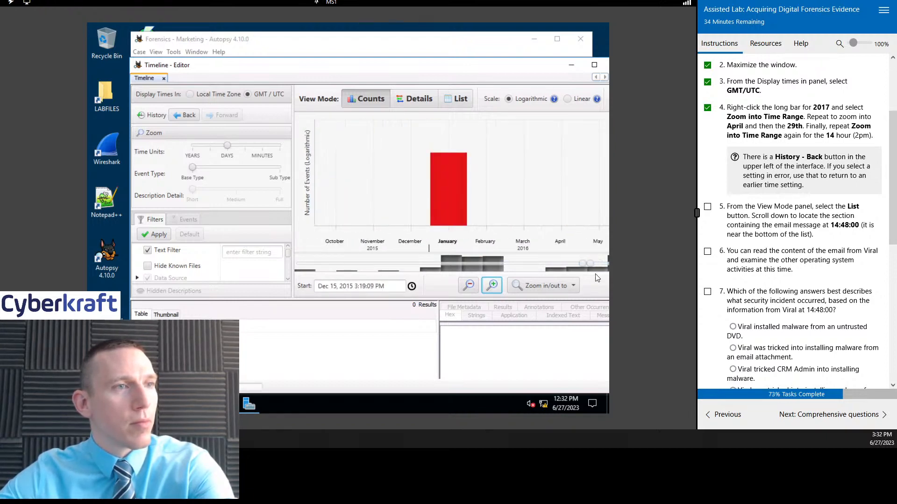
{"action": "mouse_move", "coordinate": [591, 262]}
{"action": "left_mouse_down"}
{"action": "mouse_move", "coordinate": [607, 262]}
{"action": "mouse_move", "coordinate": [600, 264]}
{"action": "left_mouse_up"}
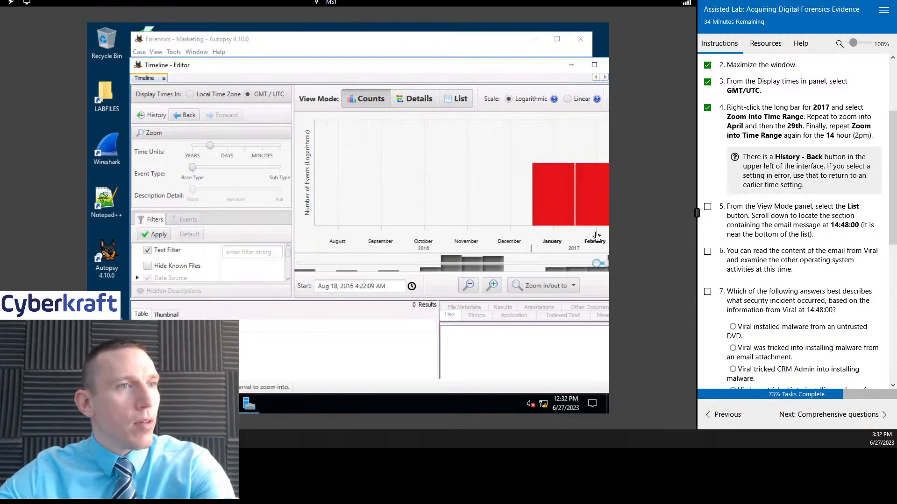
{"action": "left_click_drag", "start_coordinate": [607, 264], "coordinate": [614, 268]}
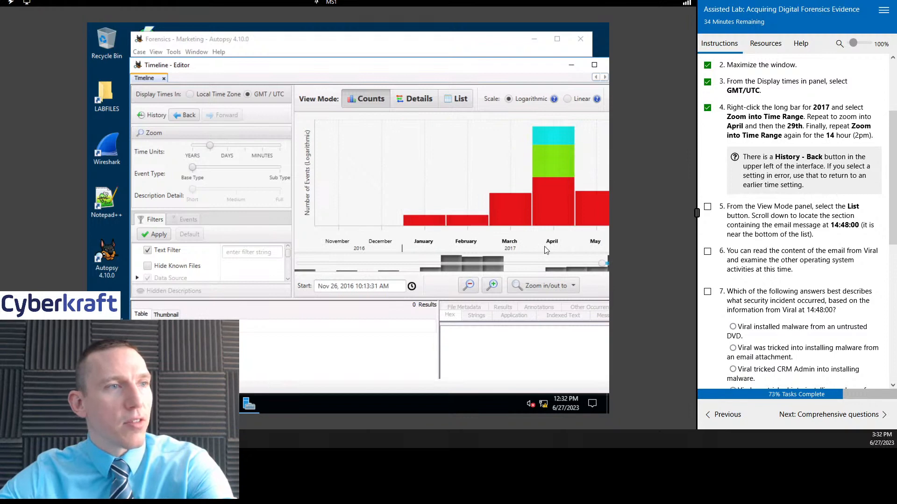
Step: Zoom the timeline in to days and adjust its range to run from January 13, 2017 to late April 2017
{"action": "left_click", "coordinate": [493, 287]}
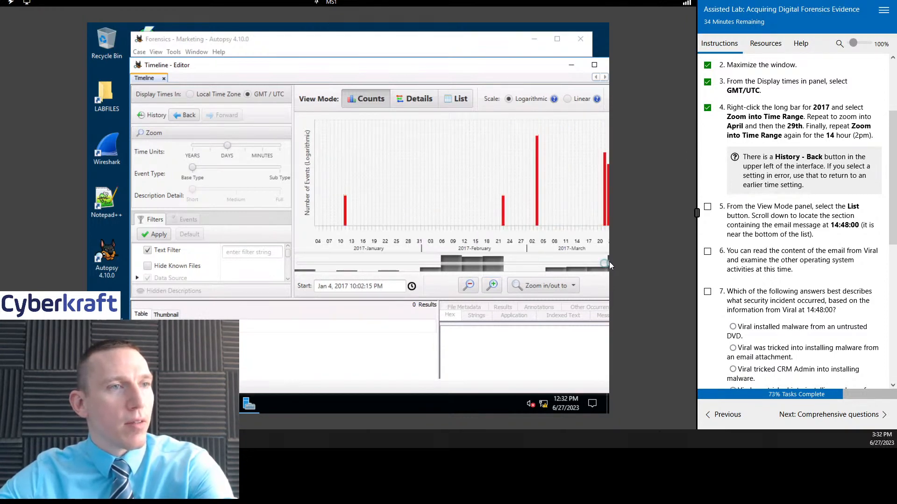
{"action": "left_click_drag", "start_coordinate": [608, 264], "coordinate": [612, 264]}
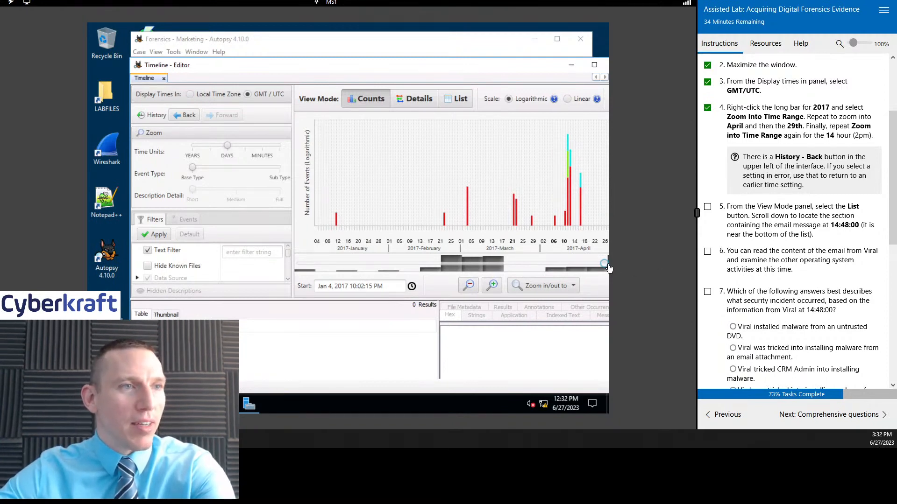
{"action": "left_click_drag", "start_coordinate": [609, 263], "coordinate": [611, 263]}
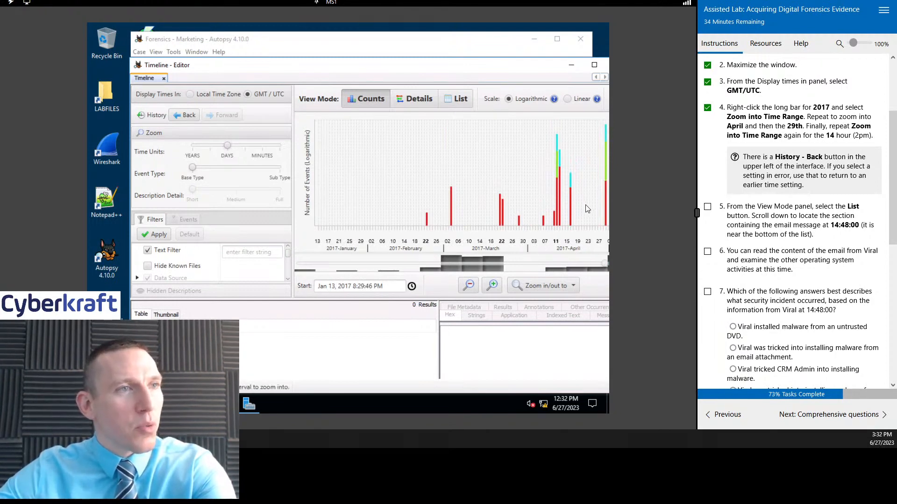
Step: Zoom in further and adjust the timeline range to start on February 19, 2017 and include April 29
{"action": "left_click", "coordinate": [491, 286]}
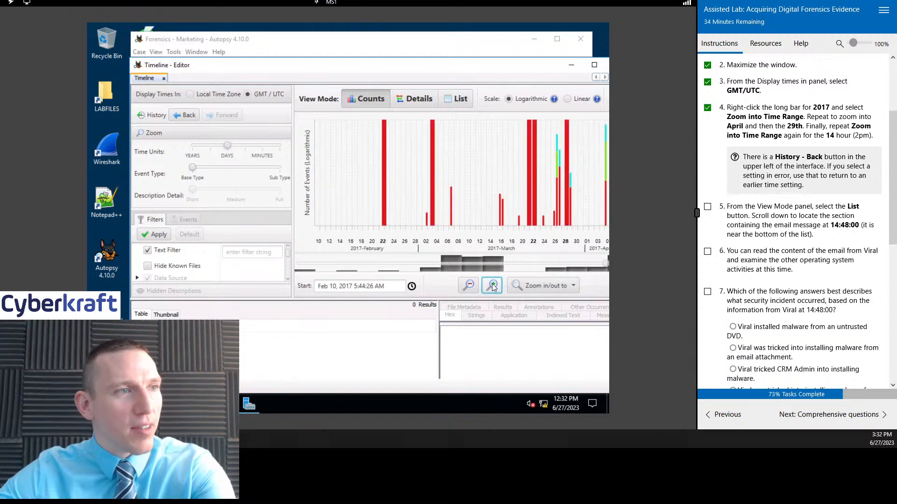
{"action": "left_click_drag", "start_coordinate": [595, 206], "coordinate": [671, 201]}
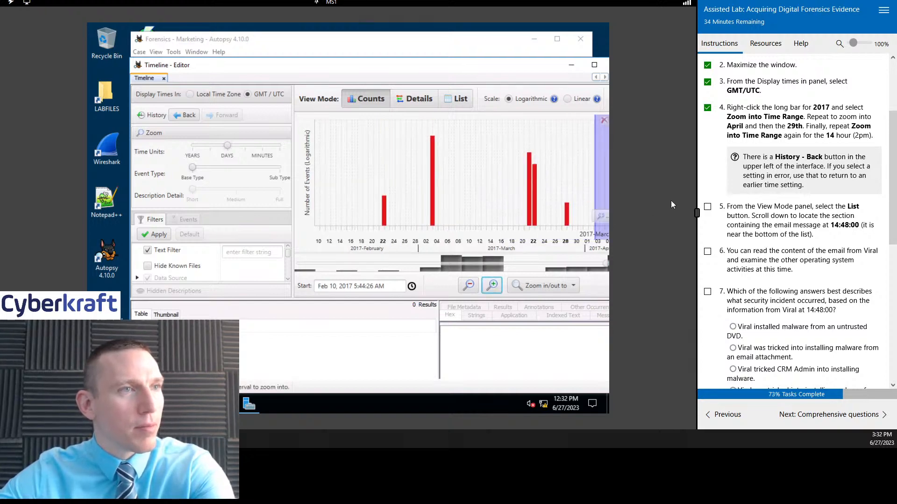
{"action": "left_click_drag", "start_coordinate": [607, 264], "coordinate": [635, 264]}
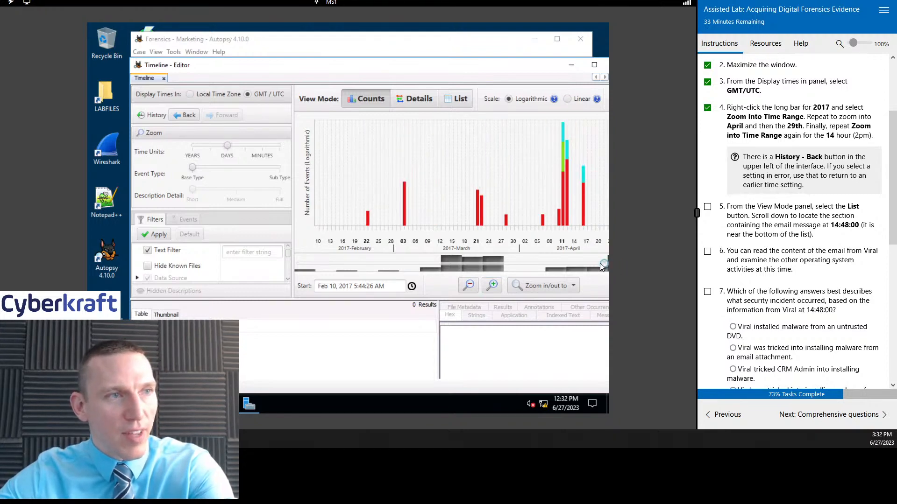
{"action": "left_click_drag", "start_coordinate": [608, 263], "coordinate": [610, 262]}
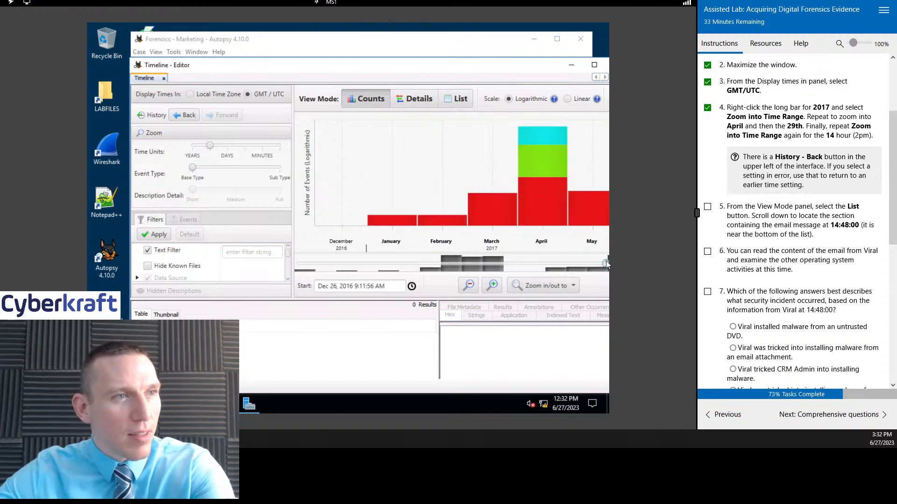
{"action": "left_click", "coordinate": [607, 262]}
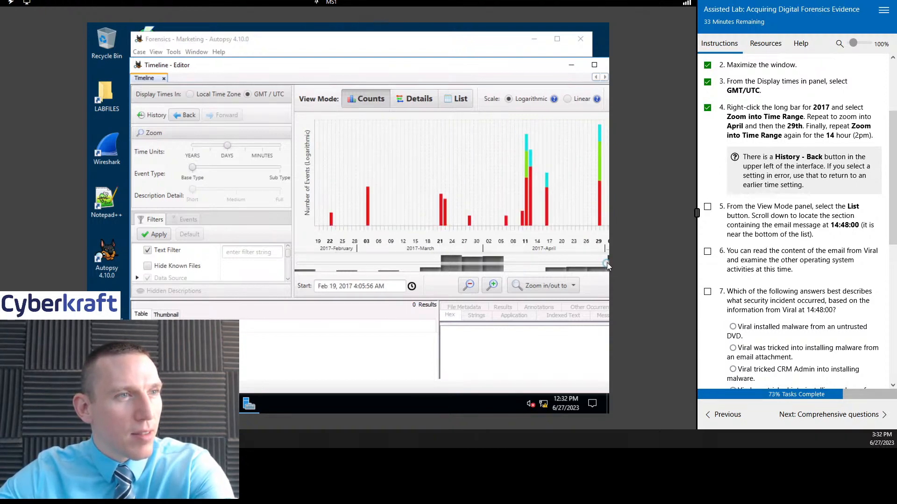
Step: List the events for April 29, 2017 and move the Timeline window up to reveal its results table
{"action": "left_click", "coordinate": [599, 218]}
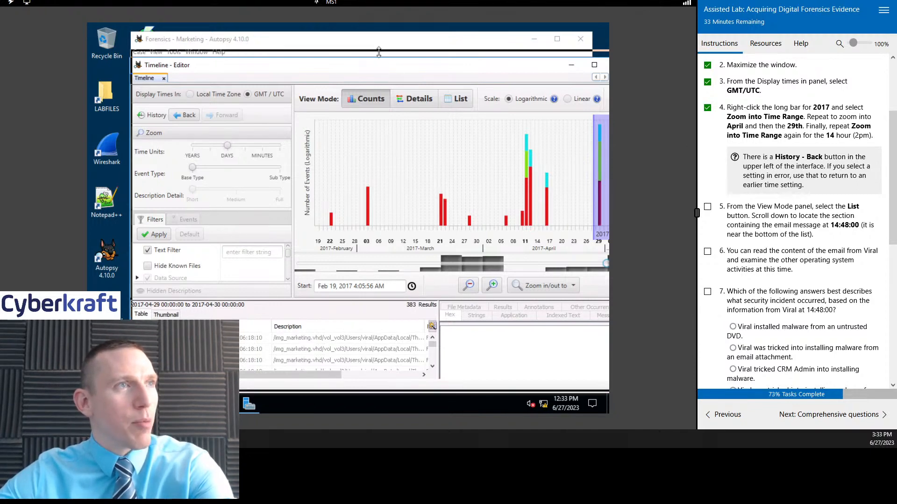
{"action": "left_click_drag", "start_coordinate": [374, 70], "coordinate": [374, 42]}
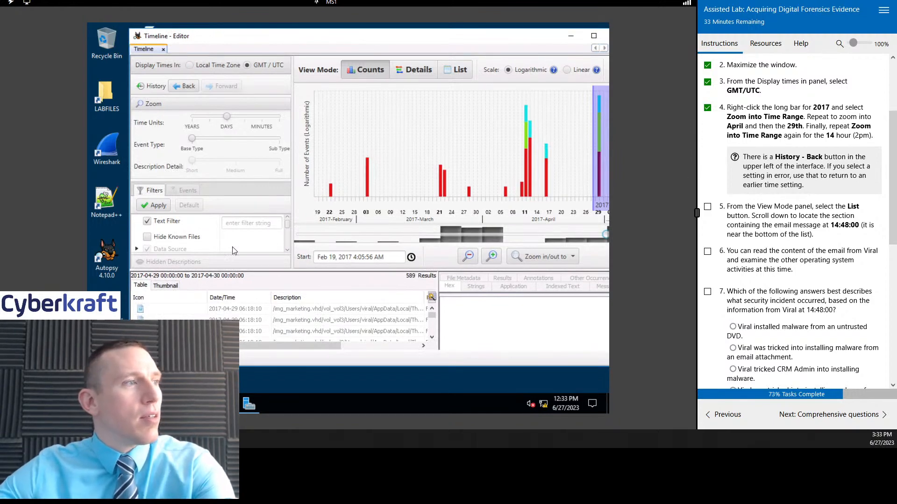
Step: Mark task 5 on the instructions page complete and switch the timeline to the List view mode
{"action": "scroll", "coordinate": [794, 174], "scroll_direction": "down", "scroll_amount": 1}
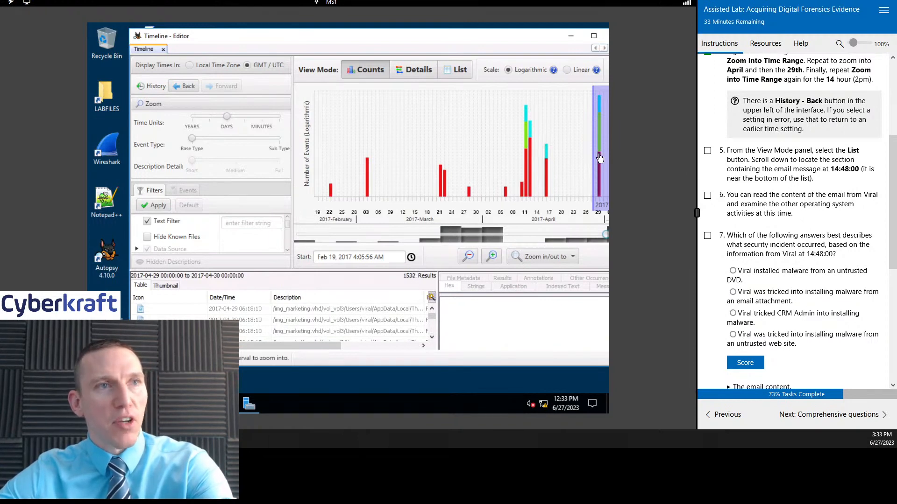
{"action": "scroll", "coordinate": [813, 178], "scroll_direction": "down", "scroll_amount": 1}
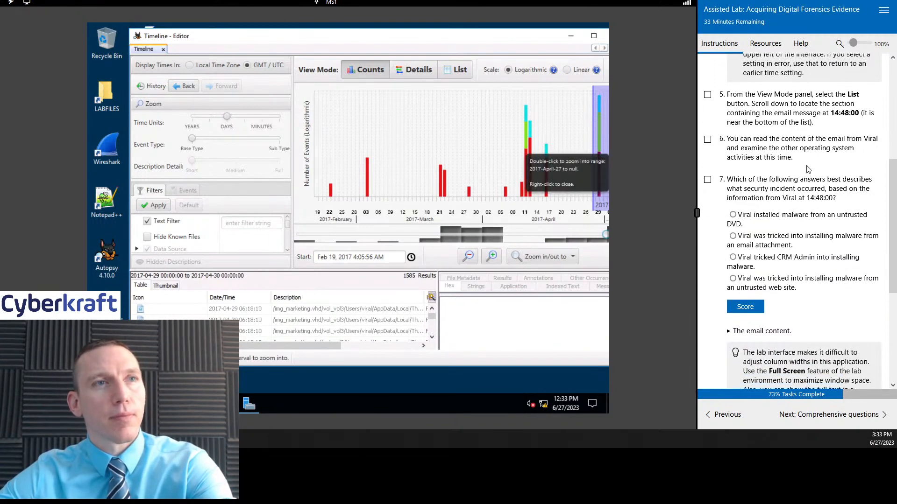
{"action": "left_click", "coordinate": [708, 96]}
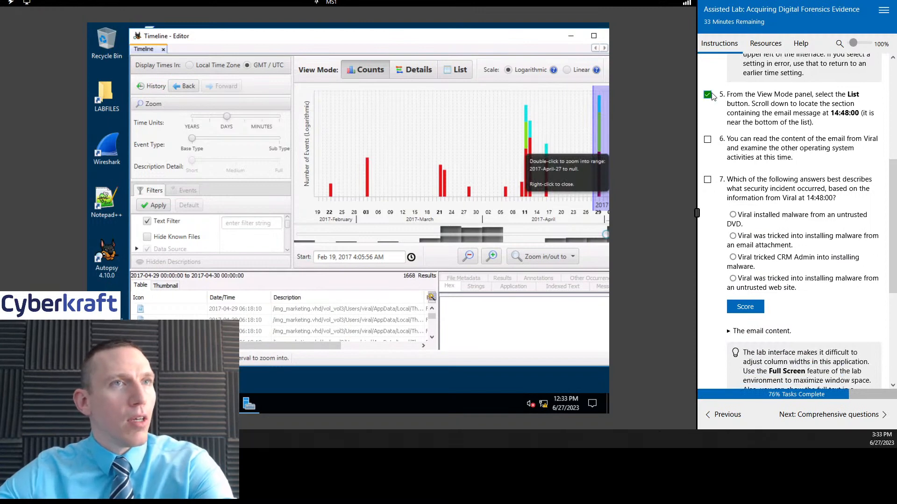
{"action": "left_click", "coordinate": [463, 70]}
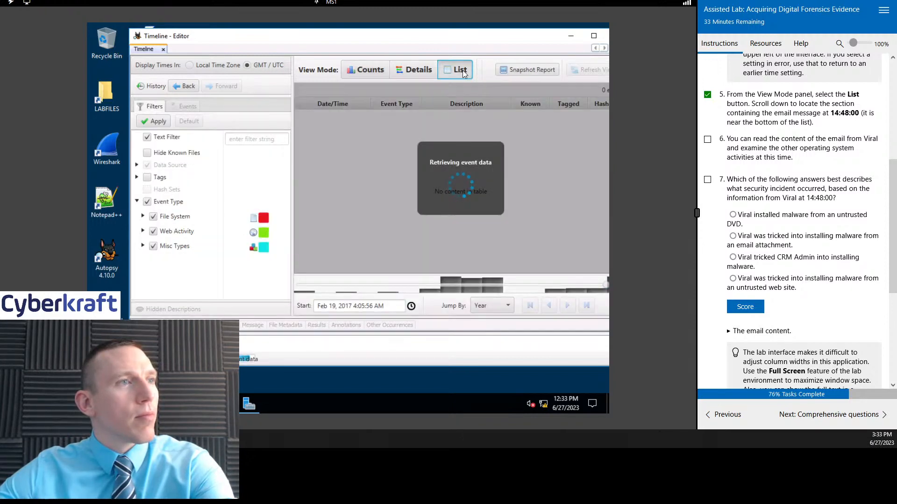
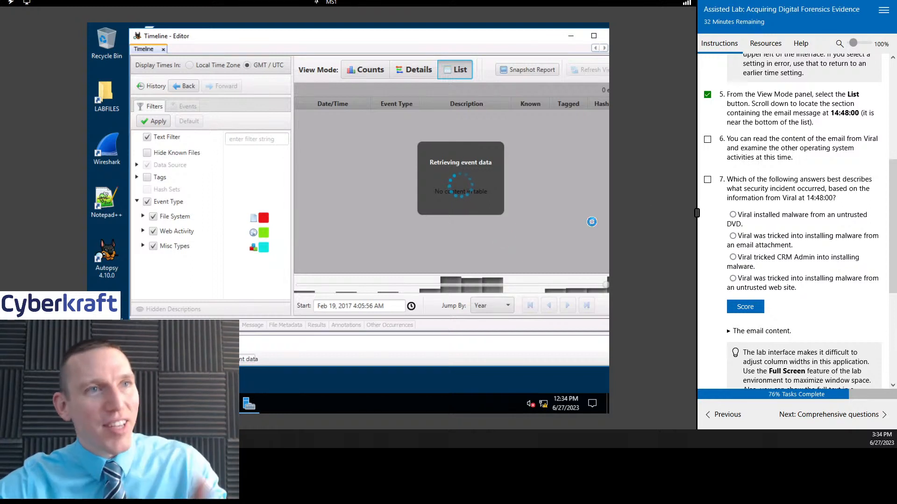
Step: Mark task 6 on the instructions page complete and read through the remaining tasks 7 to 11
{"action": "left_click", "coordinate": [708, 140]}
{"action": "scroll", "coordinate": [813, 168], "scroll_direction": "down", "scroll_amount": 2}
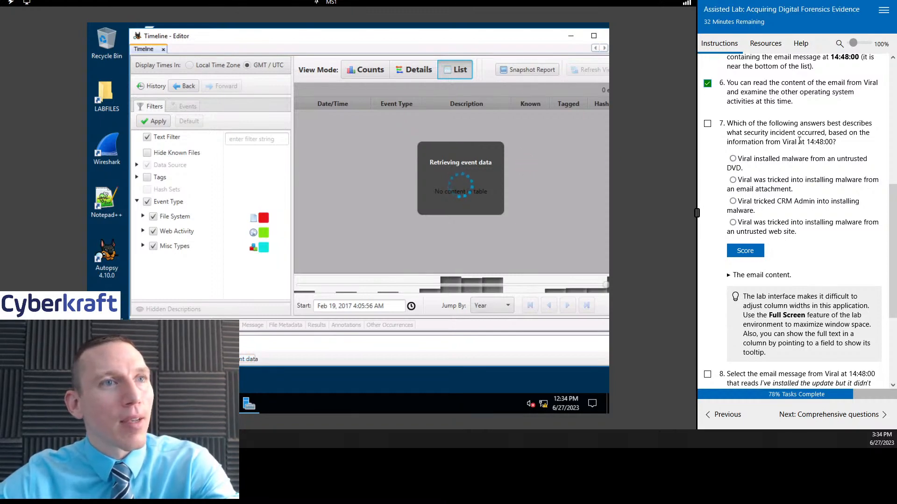
{"action": "scroll", "coordinate": [831, 207], "scroll_direction": "down", "scroll_amount": 2}
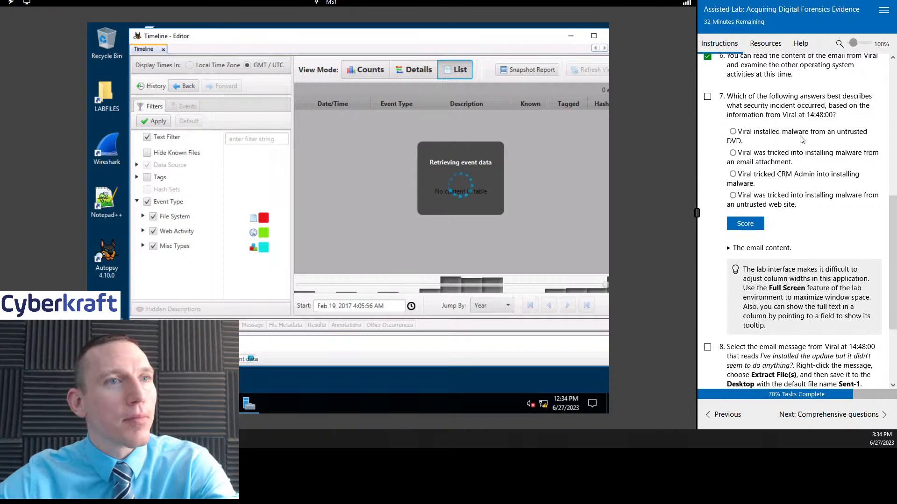
{"action": "scroll", "coordinate": [831, 207], "scroll_direction": "down", "scroll_amount": 3}
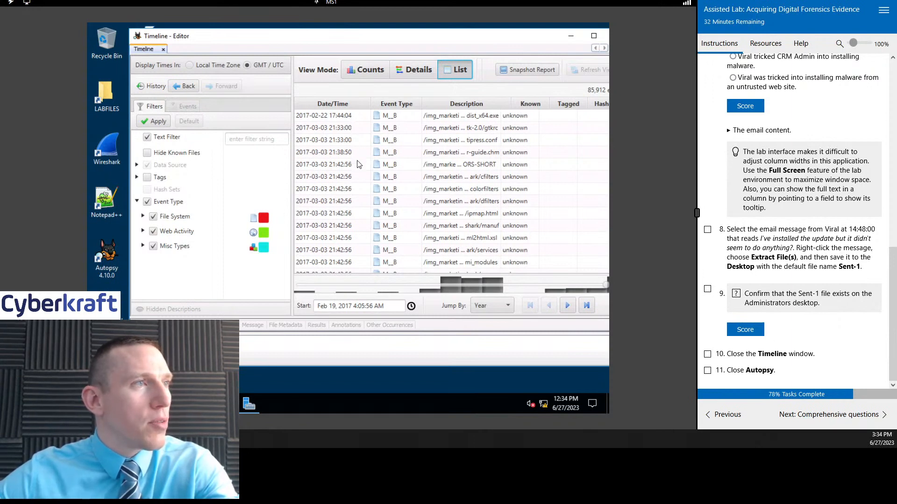
Step: Look through the timeline's event list from February 22, 2017 onward for the April 29 events
{"action": "scroll", "coordinate": [367, 181], "scroll_direction": "down", "scroll_amount": 10}
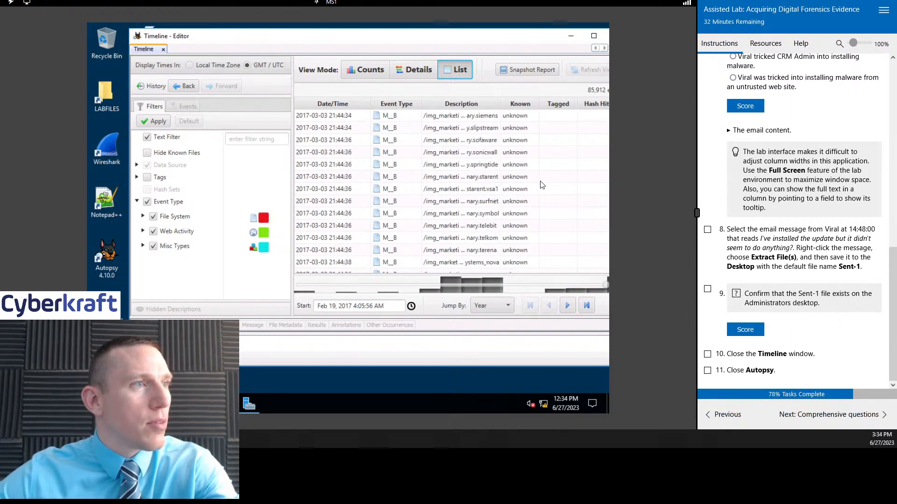
{"action": "scroll", "coordinate": [541, 185], "scroll_direction": "down", "scroll_amount": 10}
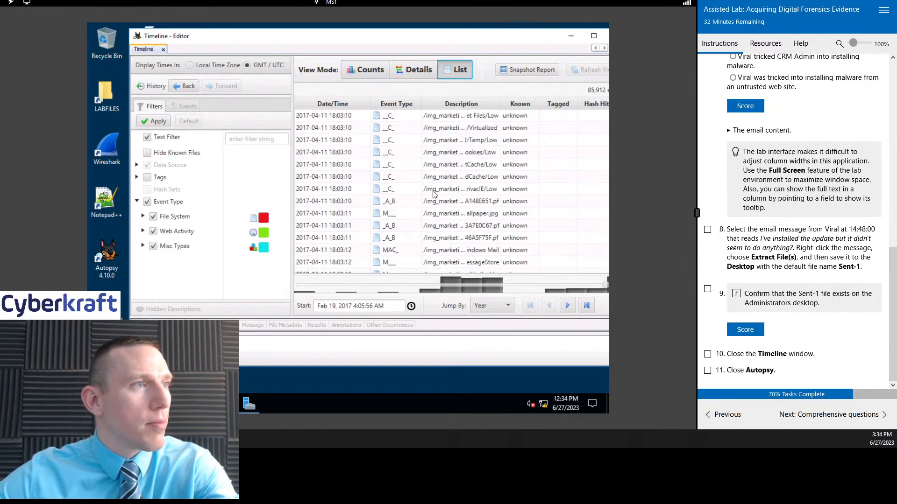
{"action": "scroll", "coordinate": [434, 194], "scroll_direction": "down", "scroll_amount": 10}
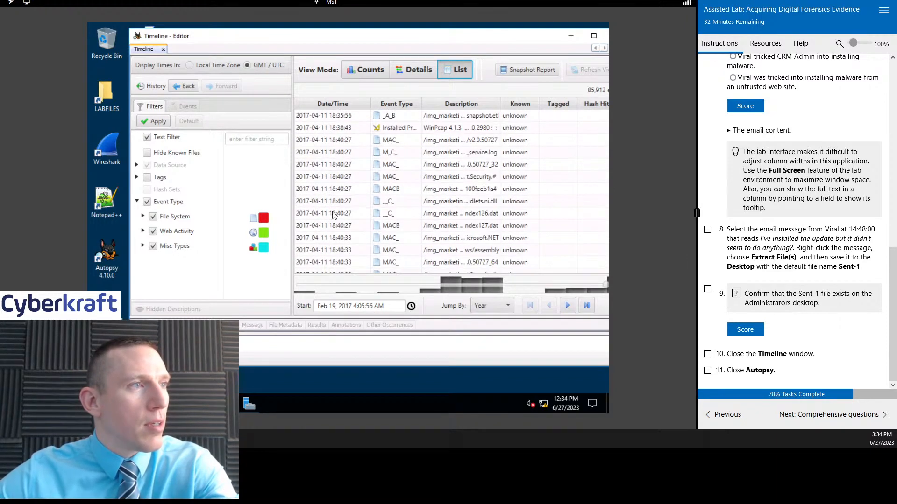
{"action": "scroll", "coordinate": [334, 214], "scroll_direction": "down", "scroll_amount": 10}
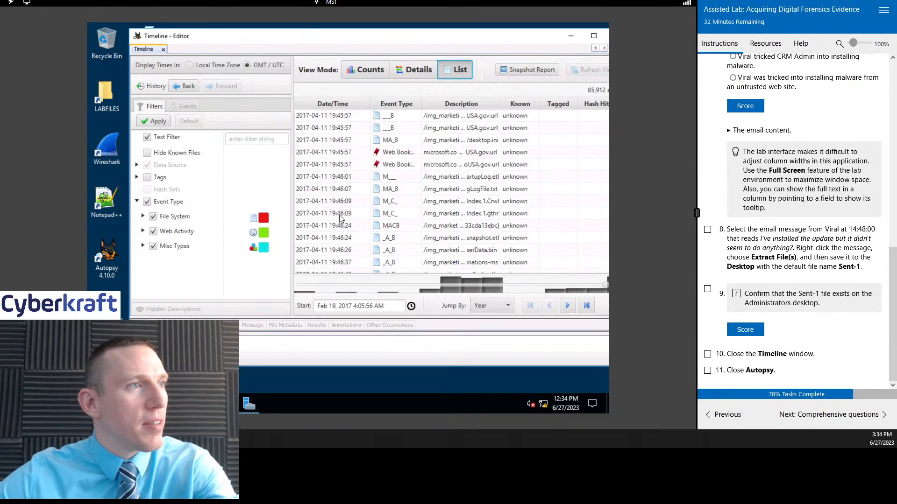
{"action": "scroll", "coordinate": [340, 218], "scroll_direction": "down", "scroll_amount": 10}
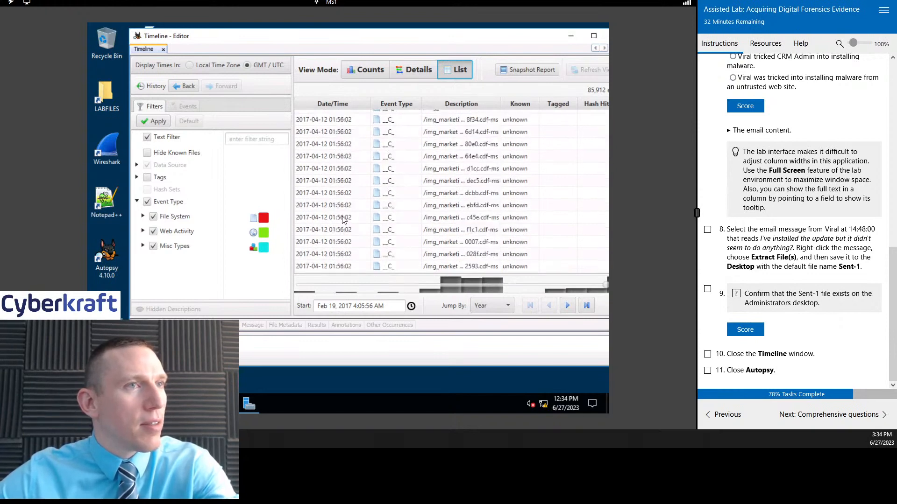
{"action": "scroll", "coordinate": [343, 219], "scroll_direction": "down", "scroll_amount": 10}
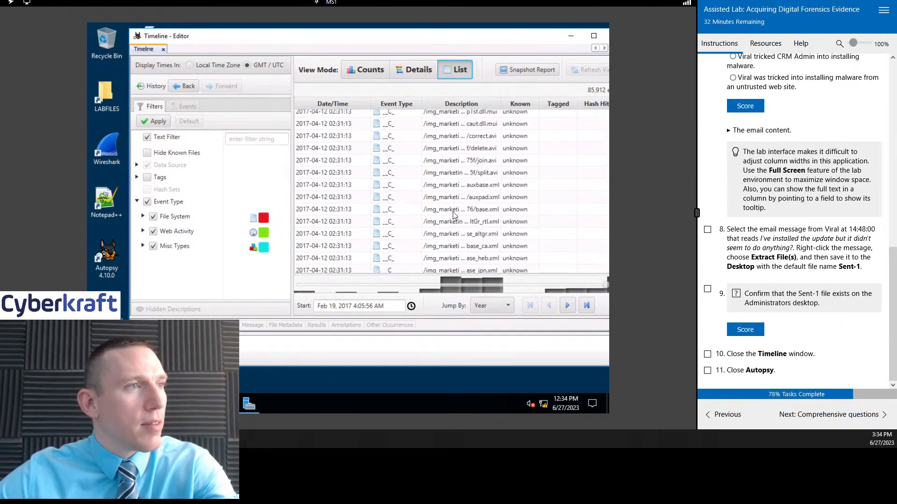
{"action": "scroll", "coordinate": [452, 212], "scroll_direction": "down", "scroll_amount": 10}
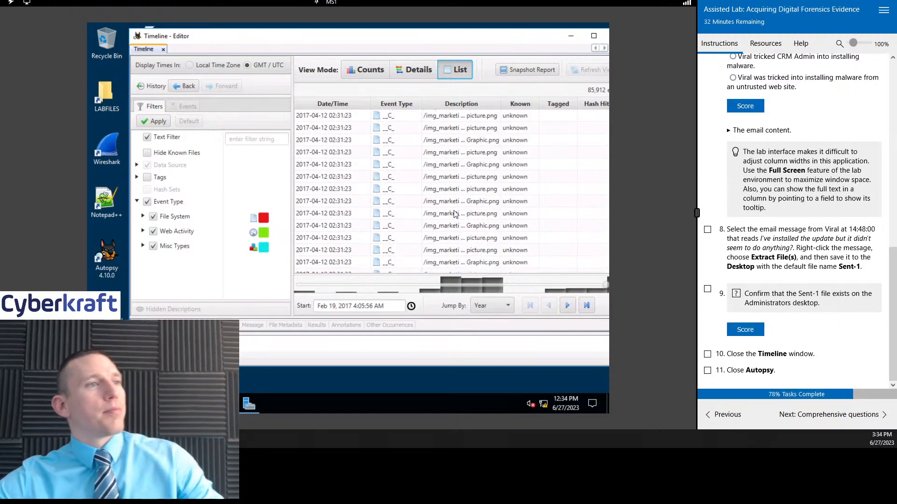
{"action": "scroll", "coordinate": [455, 213], "scroll_direction": "down", "scroll_amount": 10}
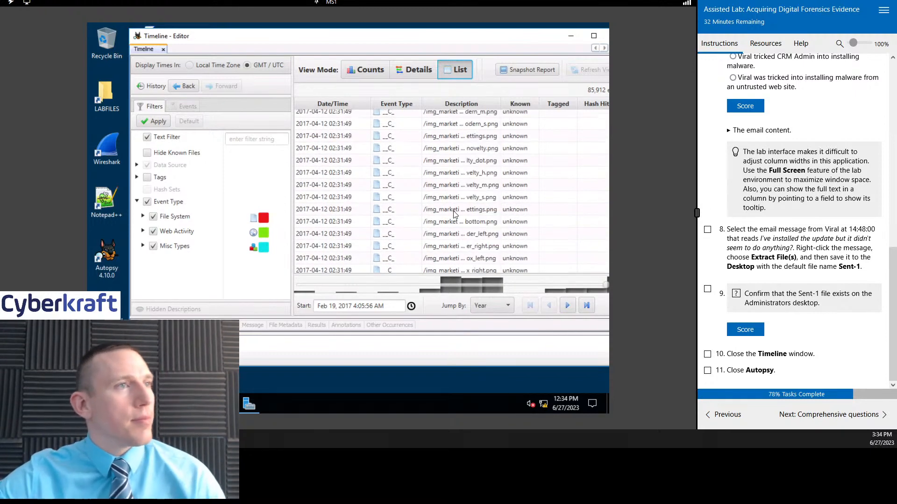
{"action": "scroll", "coordinate": [454, 213], "scroll_direction": "down", "scroll_amount": 10}
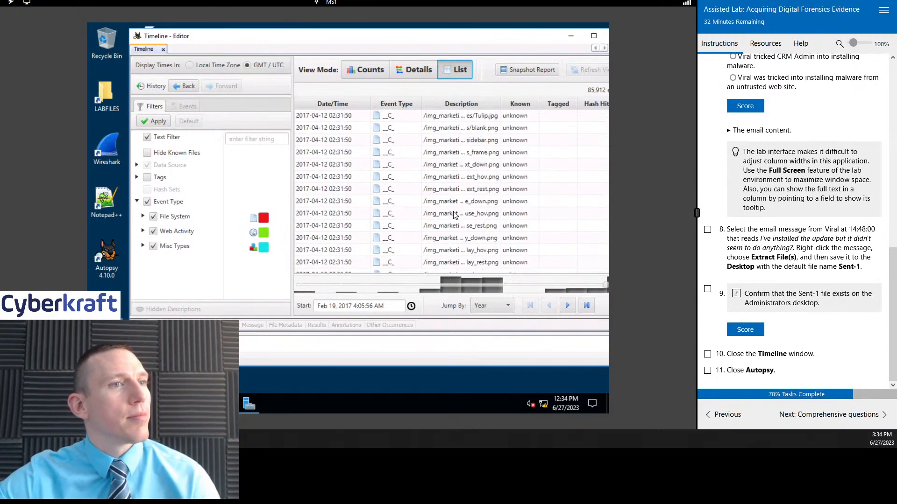
{"action": "scroll", "coordinate": [454, 213], "scroll_direction": "down", "scroll_amount": 10}
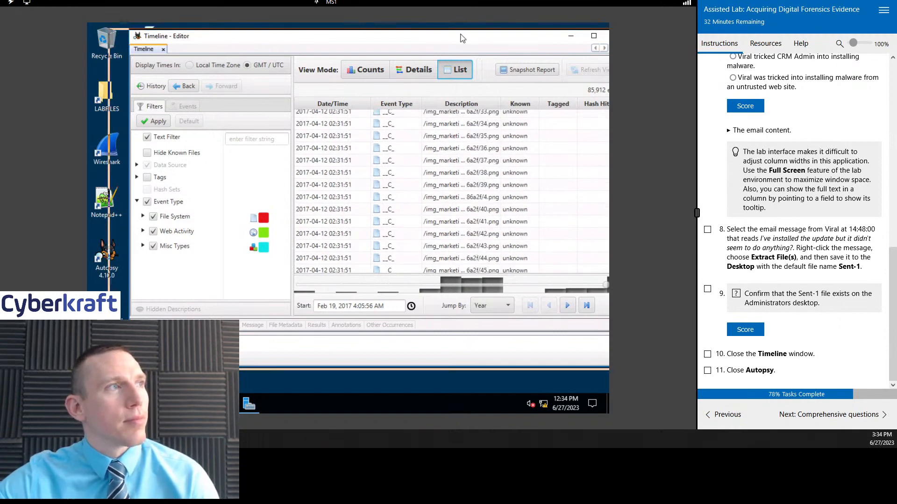
Step: Move the Timeline window so the whole event list fits on screen and go to its April 29, 2017 events
{"action": "left_click_drag", "start_coordinate": [460, 35], "coordinate": [458, 35]}
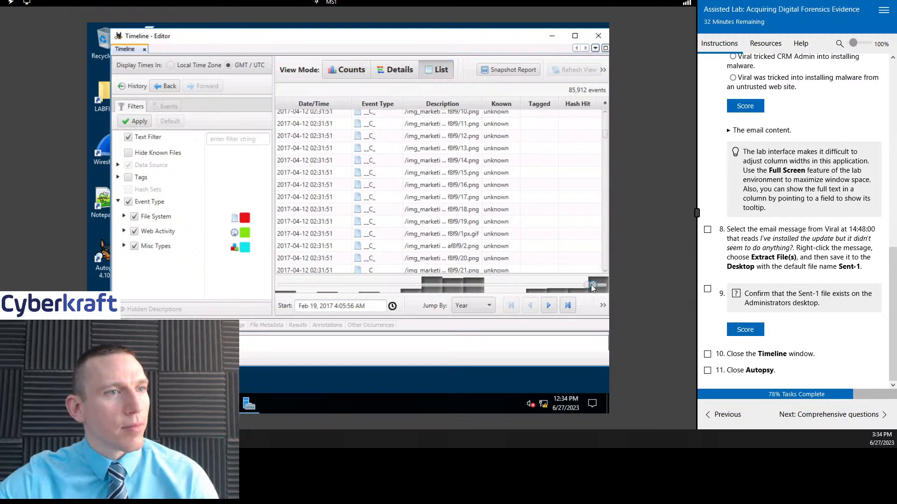
{"action": "scroll", "coordinate": [403, 238], "scroll_direction": "down", "scroll_amount": 10}
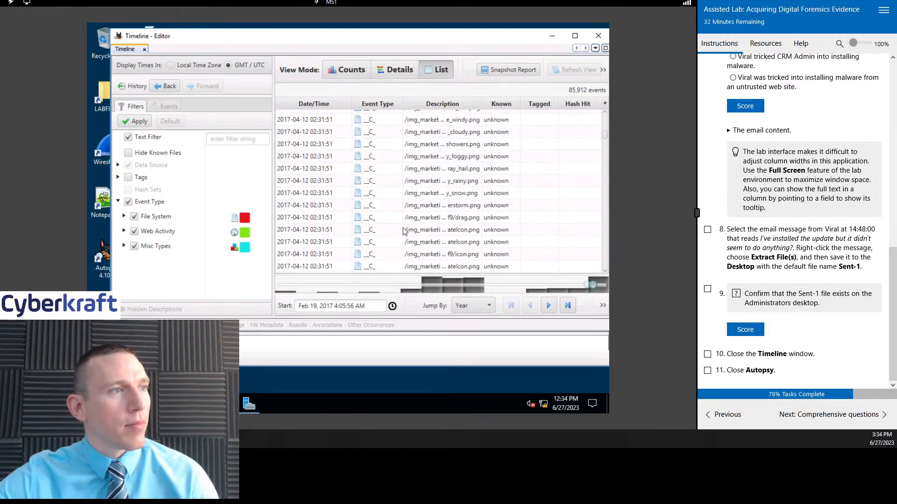
{"action": "left_click_drag", "start_coordinate": [604, 136], "coordinate": [603, 266]}
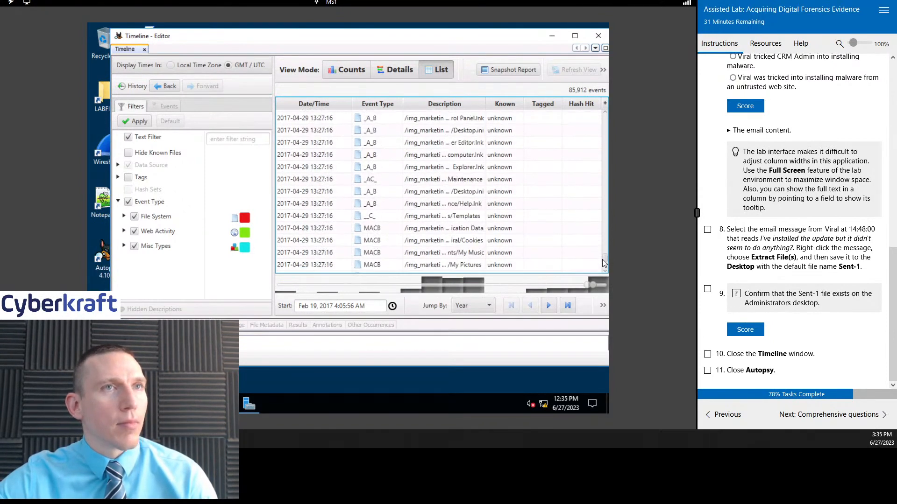
Step: Search the April 29, 2017 events from 13:27:16 onward for the 14:48:00 email, rechecking task 5 on the instructions page
{"action": "scroll", "coordinate": [802, 224], "scroll_direction": "up", "scroll_amount": 2}
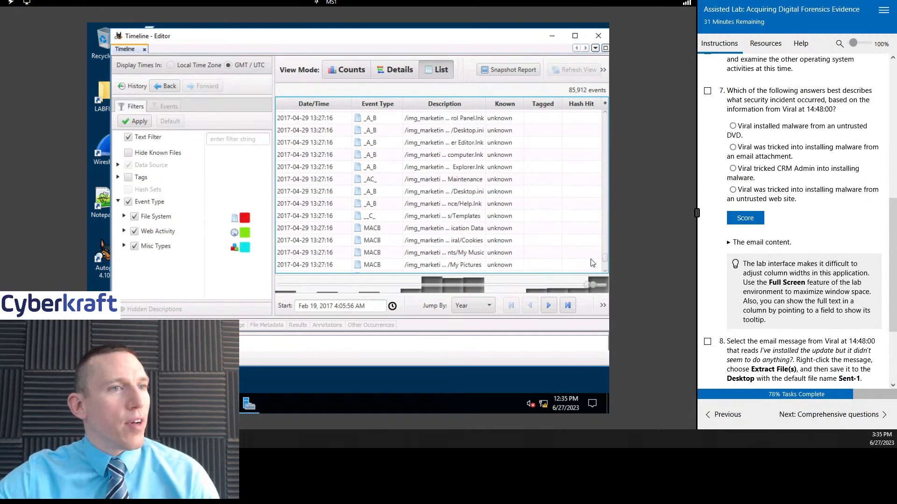
{"action": "scroll", "coordinate": [492, 197], "scroll_direction": "down", "scroll_amount": 5}
{"action": "scroll", "coordinate": [492, 196], "scroll_direction": "down", "scroll_amount": 5}
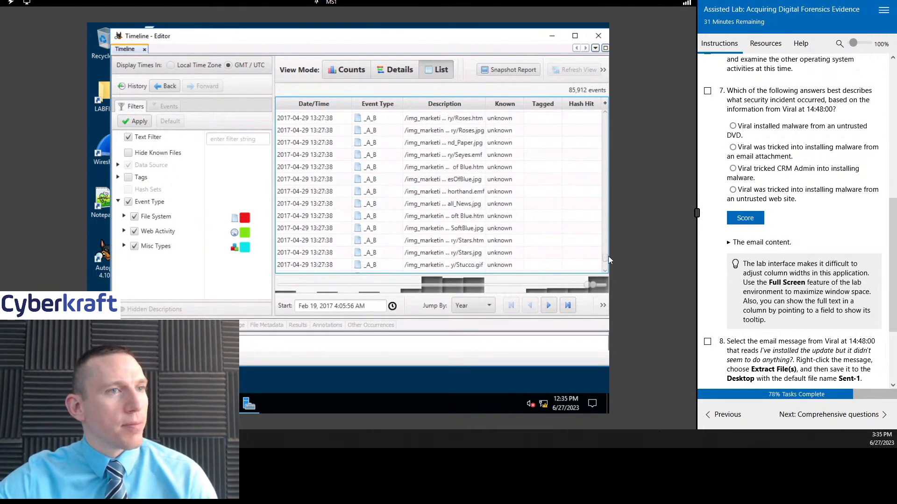
{"action": "scroll", "coordinate": [604, 273], "scroll_direction": "down", "scroll_amount": 5}
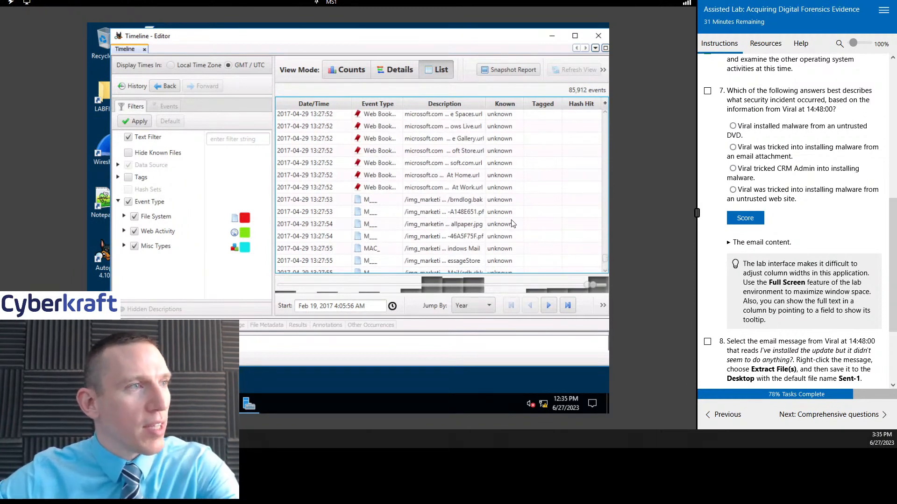
{"action": "scroll", "coordinate": [497, 217], "scroll_direction": "down", "scroll_amount": 10}
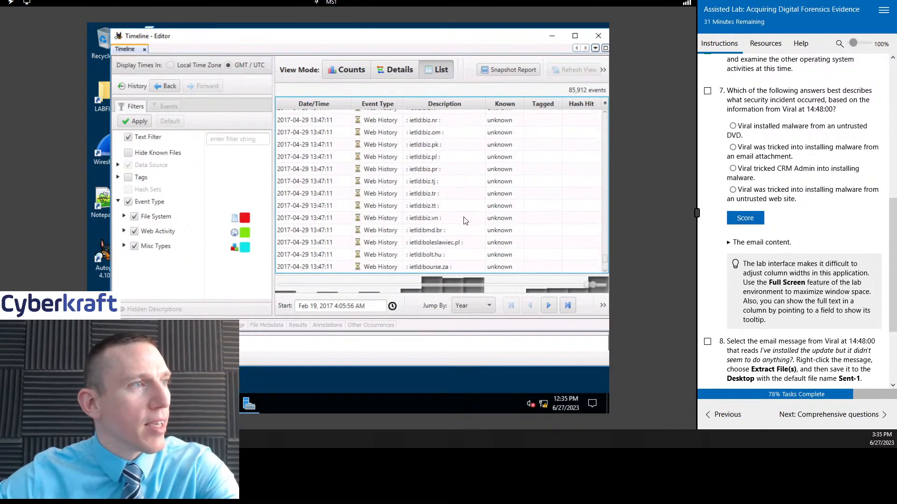
{"action": "left_click", "coordinate": [465, 219]}
{"action": "scroll", "coordinate": [837, 167], "scroll_direction": "up", "scroll_amount": 2}
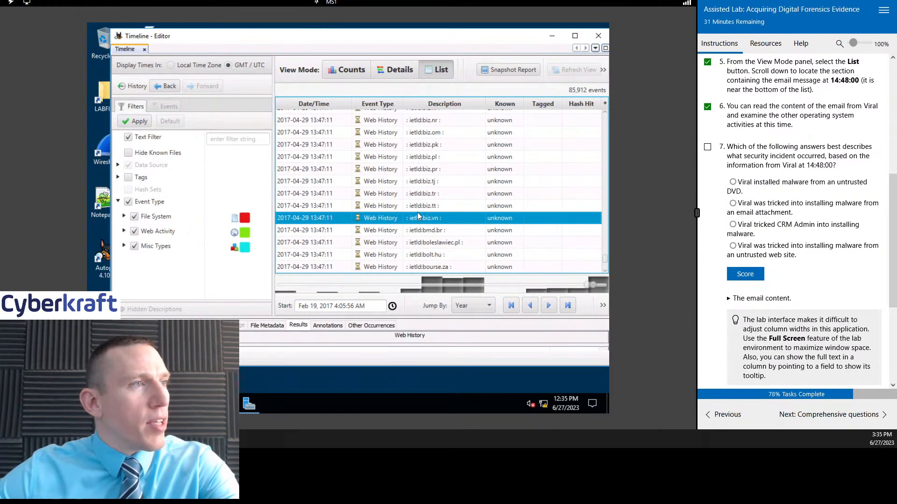
{"action": "scroll", "coordinate": [417, 215], "scroll_direction": "down", "scroll_amount": 5}
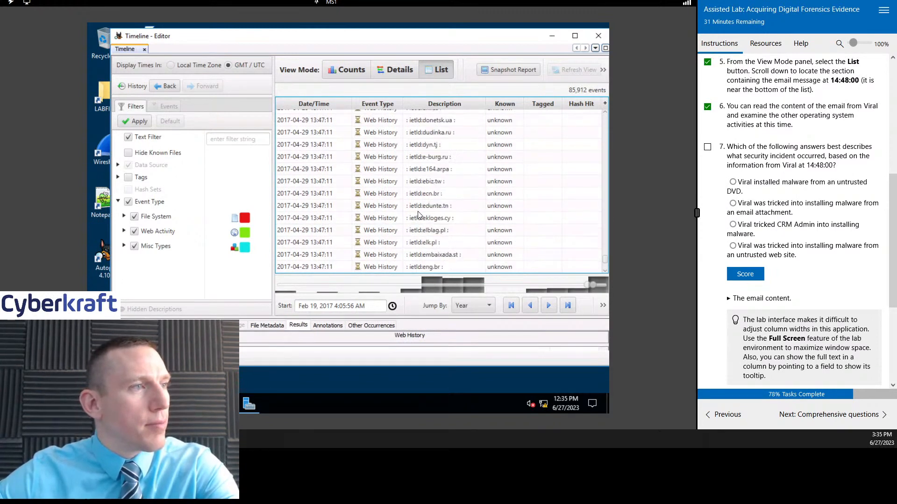
Step: Check the events between the April 29, 2017 web history entries and the May 3 entries for the email at 14:48:00
{"action": "left_click_drag", "start_coordinate": [604, 257], "coordinate": [604, 257]}
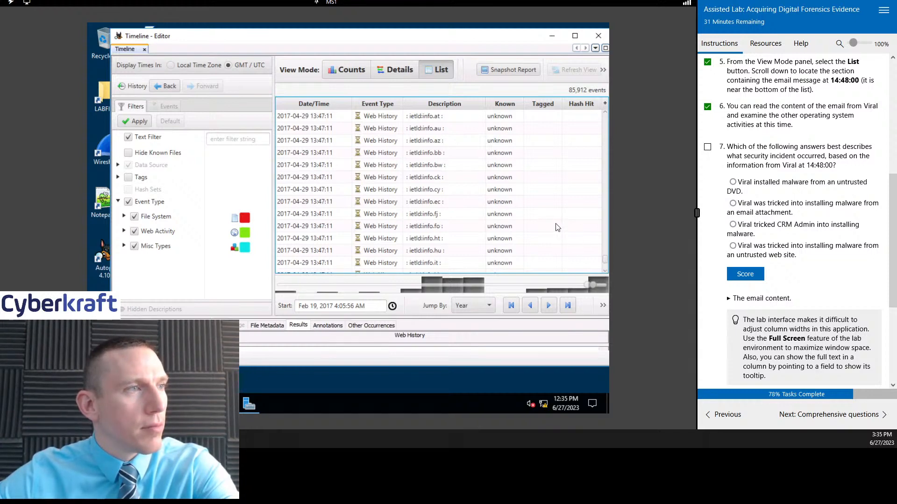
{"action": "left_click_drag", "start_coordinate": [607, 258], "coordinate": [604, 260]}
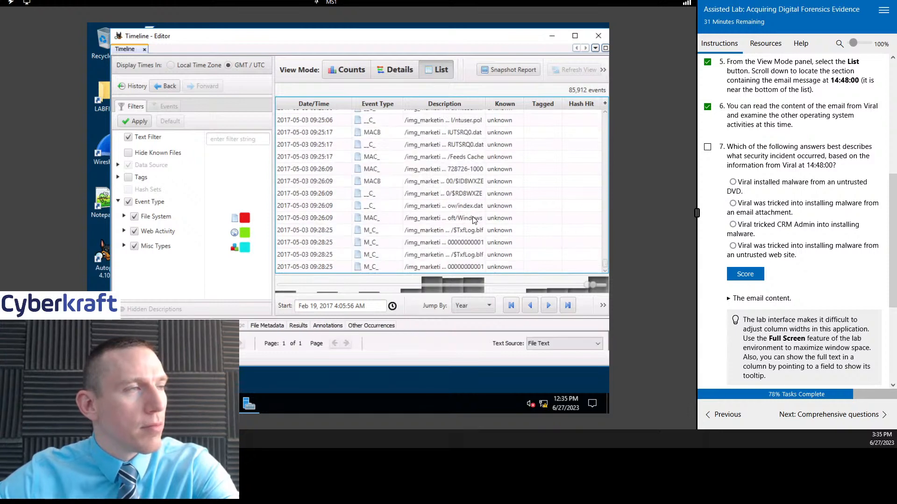
{"action": "scroll", "coordinate": [474, 219], "scroll_direction": "down", "scroll_amount": 5}
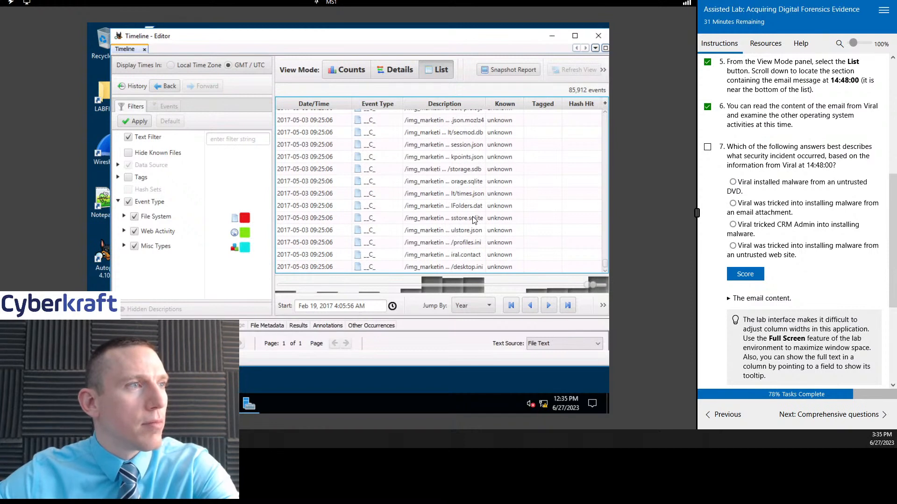
{"action": "scroll", "coordinate": [474, 220], "scroll_direction": "up", "scroll_amount": 5}
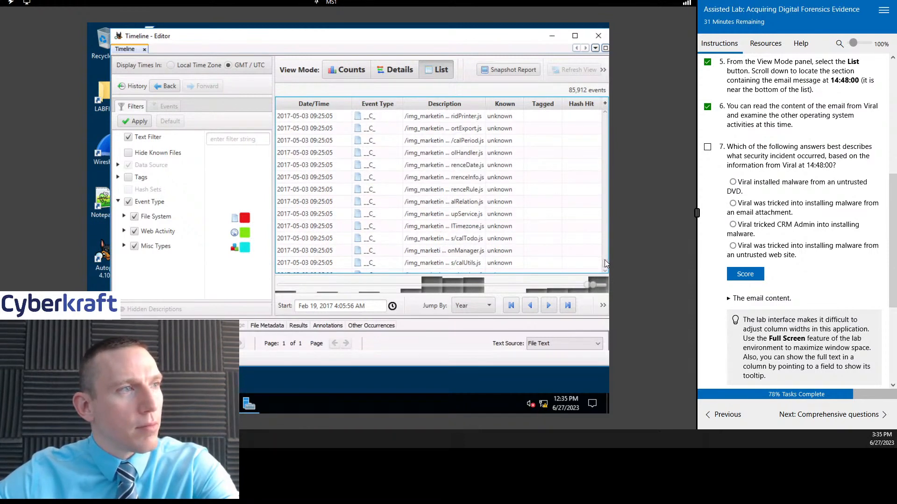
{"action": "left_click_drag", "start_coordinate": [605, 264], "coordinate": [604, 263]}
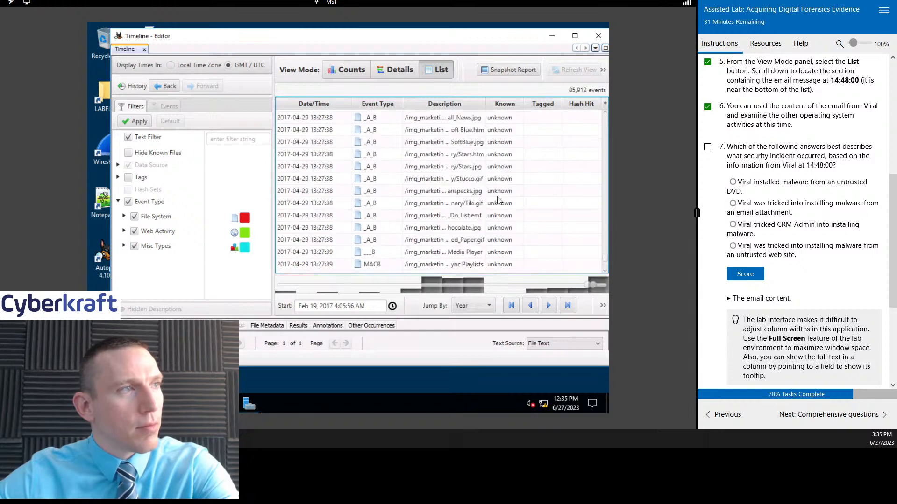
{"action": "left_click", "coordinate": [475, 218]}
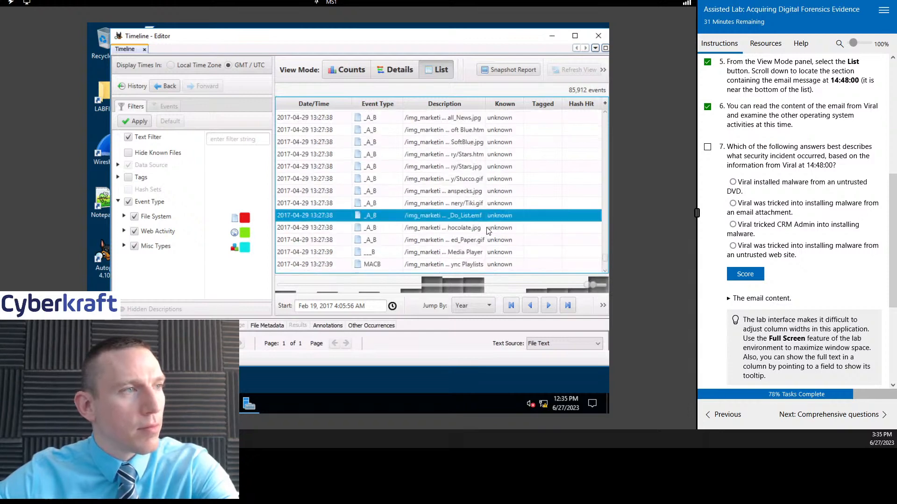
{"action": "scroll", "coordinate": [488, 229], "scroll_direction": "down", "scroll_amount": 5}
{"action": "scroll", "coordinate": [487, 229], "scroll_direction": "down", "scroll_amount": 3}
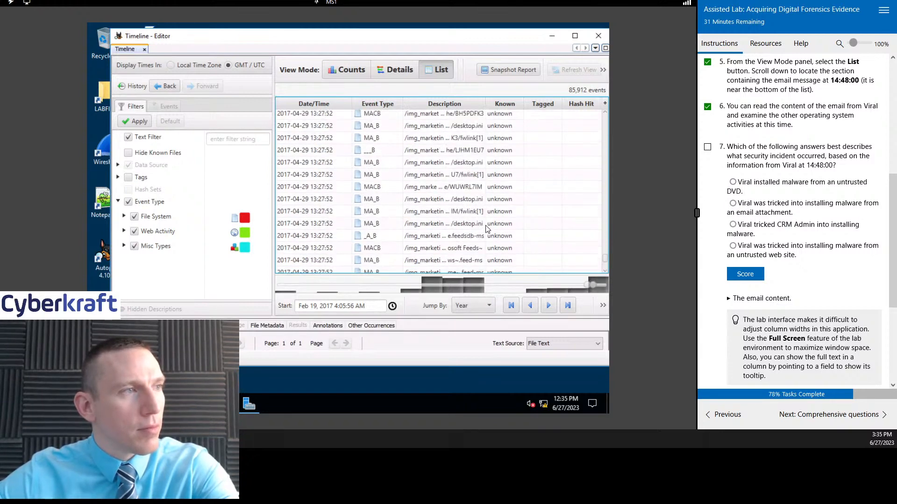
{"action": "scroll", "coordinate": [487, 229], "scroll_direction": "down", "scroll_amount": 3}
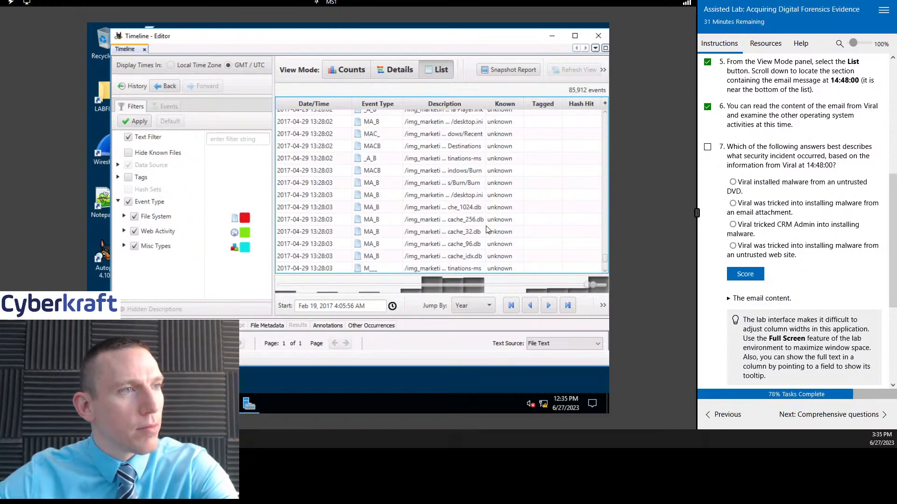
{"action": "scroll", "coordinate": [487, 229], "scroll_direction": "down", "scroll_amount": 10}
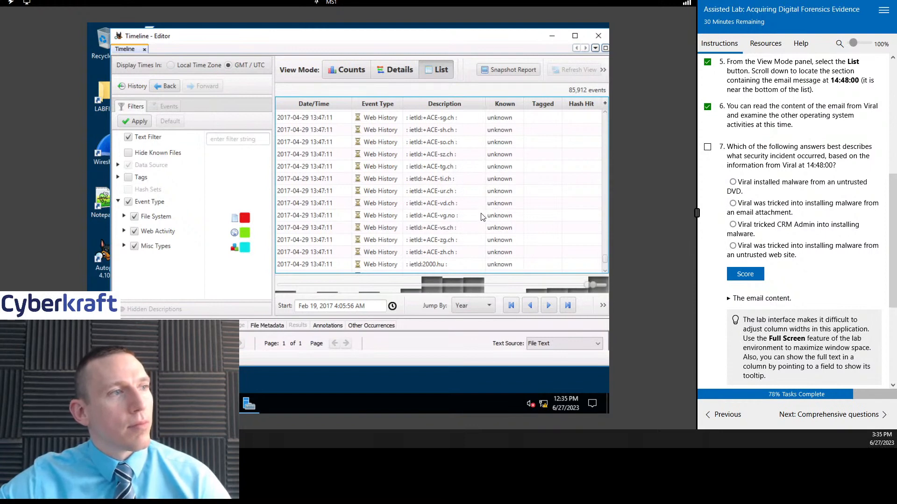
{"action": "scroll", "coordinate": [483, 219], "scroll_direction": "down", "scroll_amount": 5}
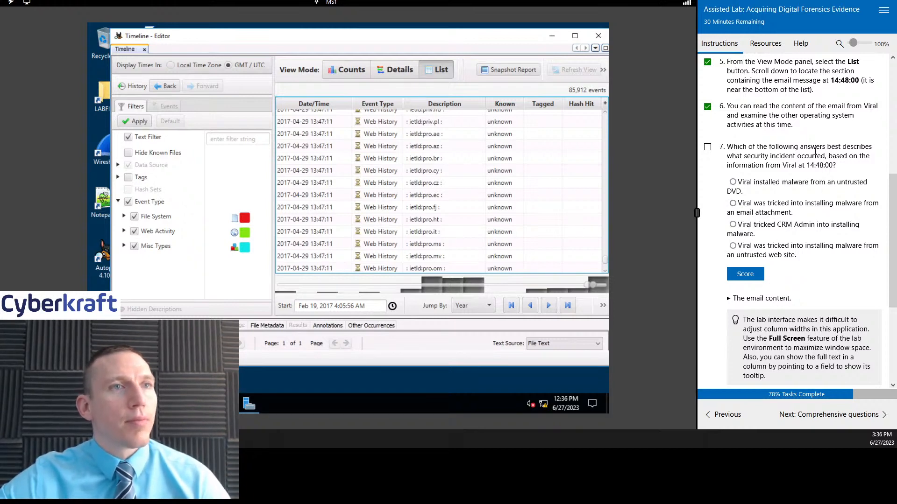
Step: Mark task 7 on the instructions page complete and bring its answer options and task 8 into view
{"action": "left_click", "coordinate": [707, 147]}
{"action": "scroll", "coordinate": [840, 173], "scroll_direction": "down", "scroll_amount": 1}
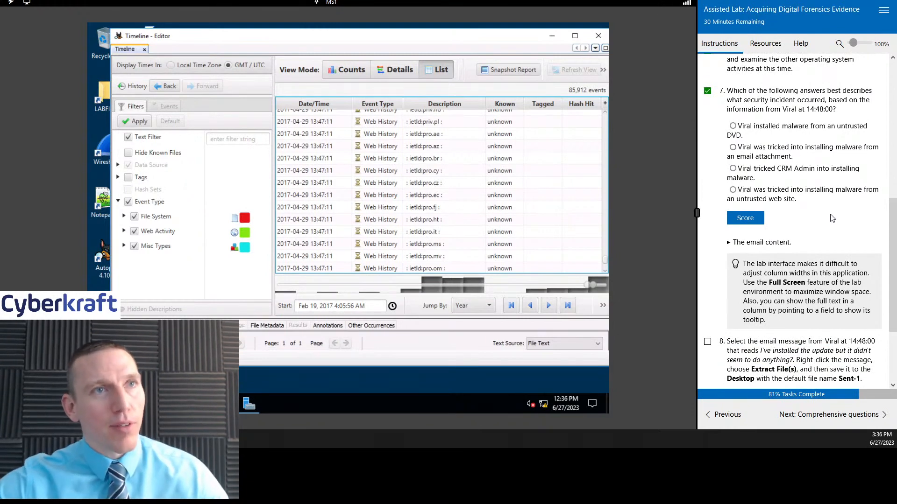
Step: Search the timeline list backwards from the May 3, 2017 events for the email sent on April 29, 2017 at 14:48:00
{"action": "scroll", "coordinate": [523, 191], "scroll_direction": "down", "scroll_amount": 8}
{"action": "left_click", "coordinate": [522, 191]}
{"action": "scroll", "coordinate": [553, 174], "scroll_direction": "up", "scroll_amount": 15}
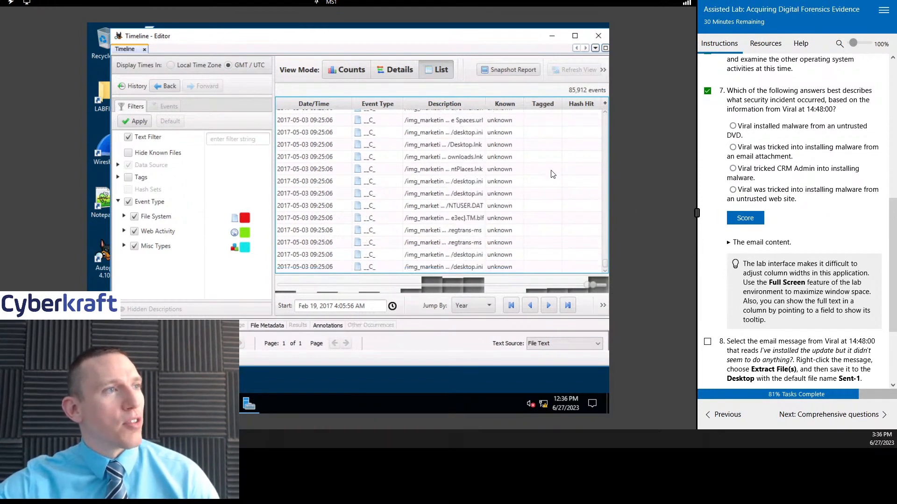
{"action": "scroll", "coordinate": [552, 176], "scroll_direction": "up", "scroll_amount": 5}
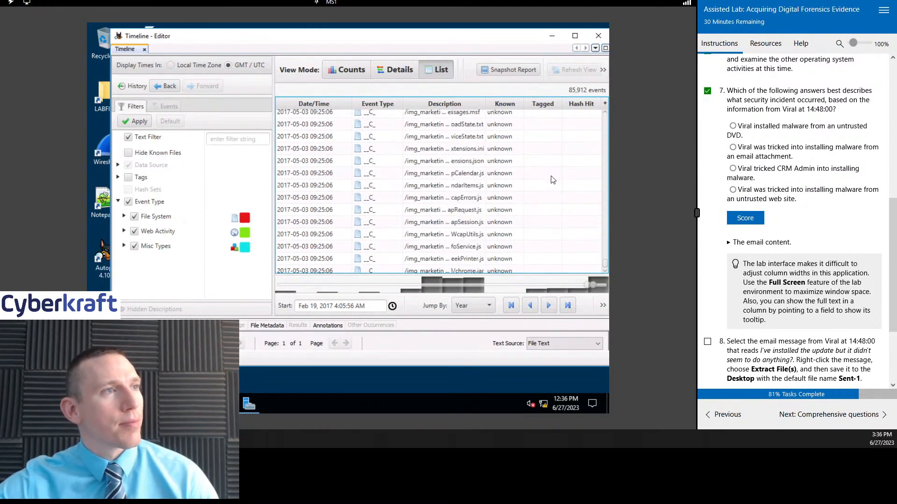
{"action": "scroll", "coordinate": [553, 180], "scroll_direction": "up", "scroll_amount": 5}
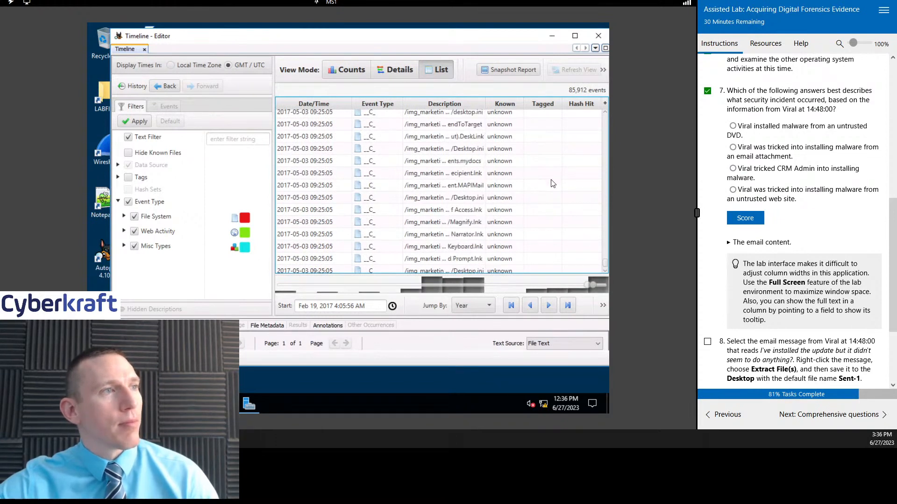
{"action": "scroll", "coordinate": [553, 186], "scroll_direction": "up", "scroll_amount": 3}
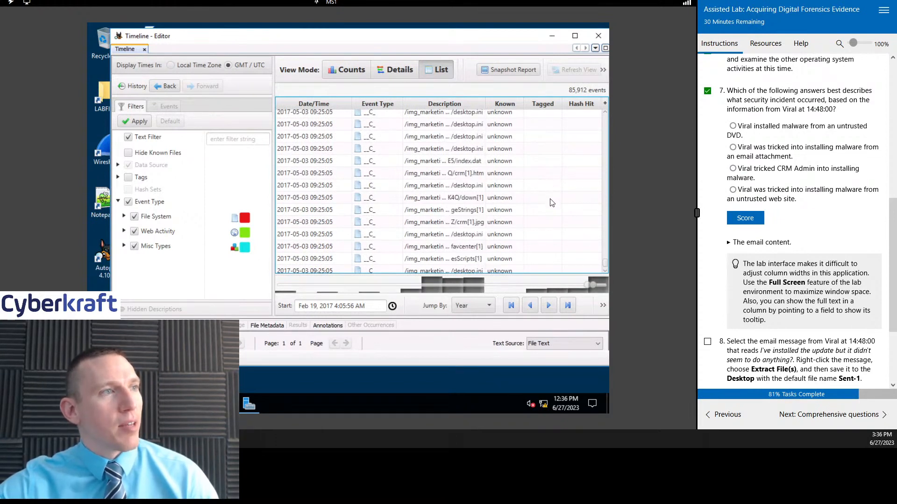
{"action": "scroll", "coordinate": [553, 203], "scroll_direction": "up", "scroll_amount": 5}
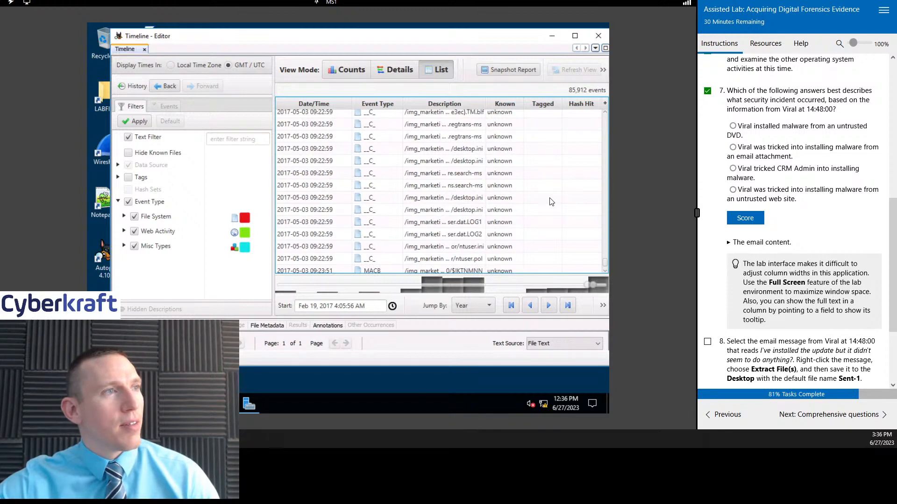
{"action": "scroll", "coordinate": [552, 202], "scroll_direction": "up", "scroll_amount": 5}
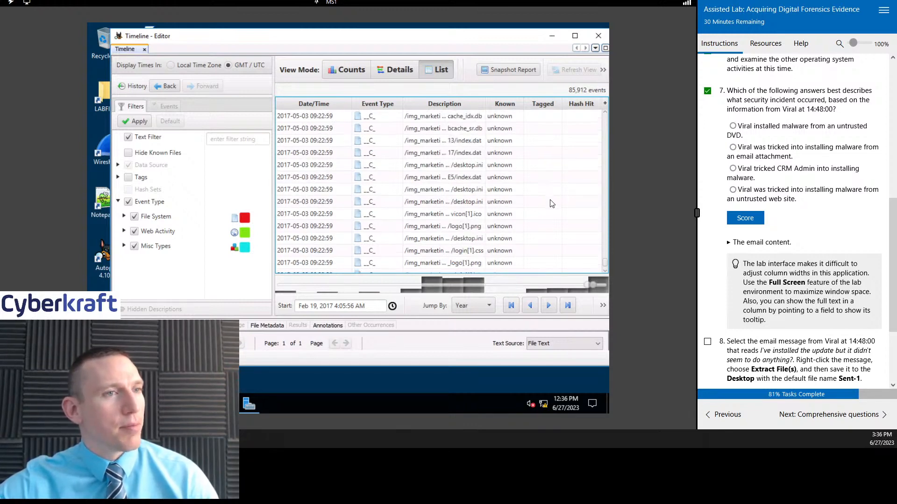
{"action": "scroll", "coordinate": [552, 203], "scroll_direction": "up", "scroll_amount": 5}
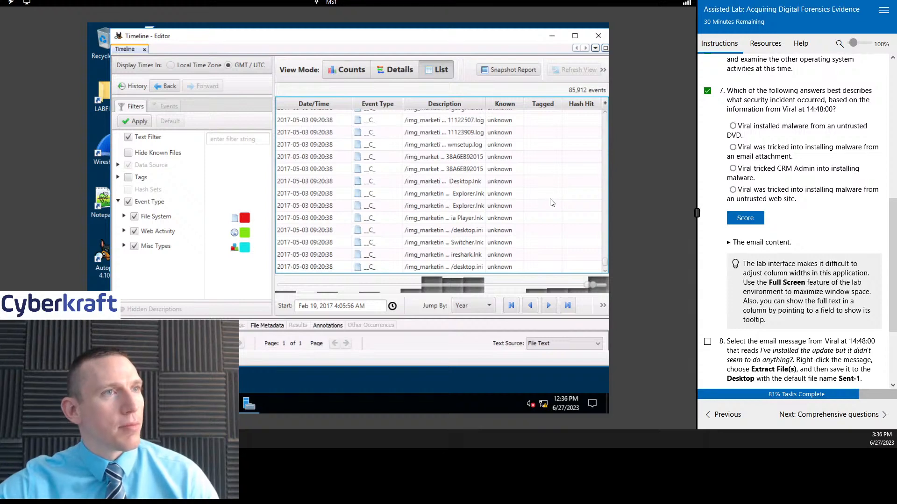
{"action": "scroll", "coordinate": [552, 202], "scroll_direction": "up", "scroll_amount": 5}
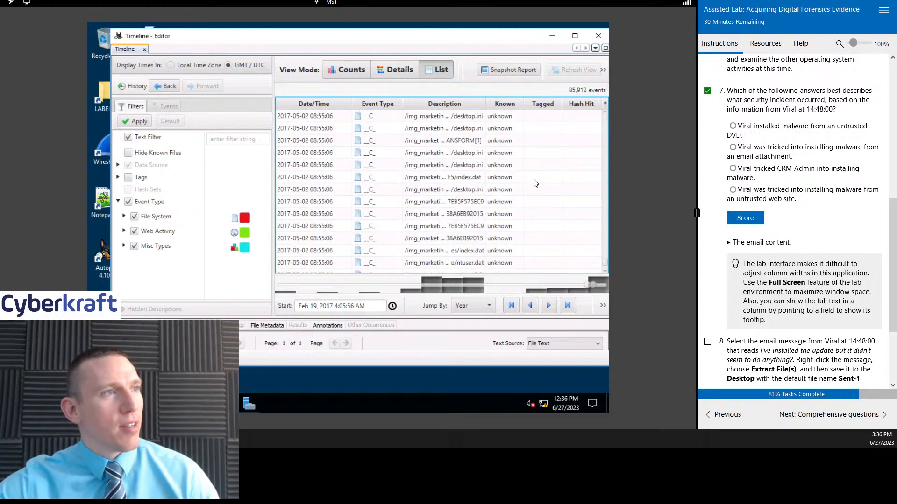
{"action": "scroll", "coordinate": [536, 183], "scroll_direction": "up", "scroll_amount": 5}
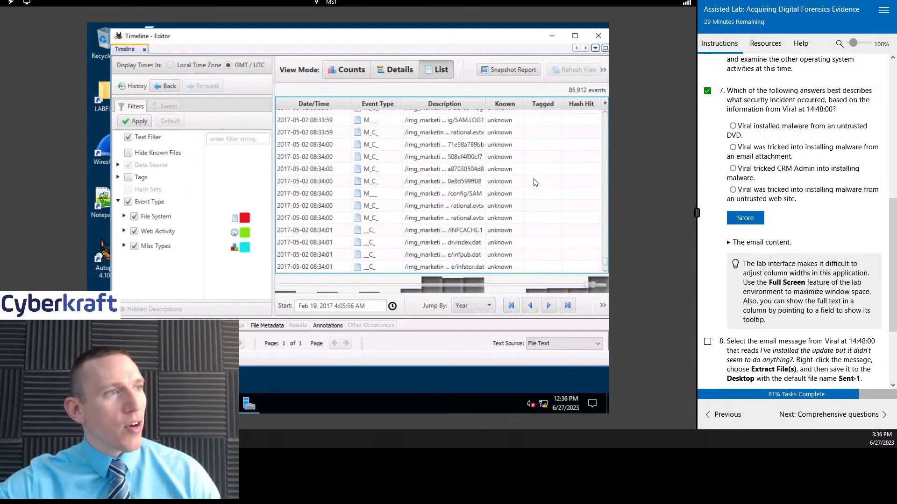
{"action": "scroll", "coordinate": [535, 182], "scroll_direction": "up", "scroll_amount": 3}
{"action": "scroll", "coordinate": [535, 183], "scroll_direction": "up", "scroll_amount": 3}
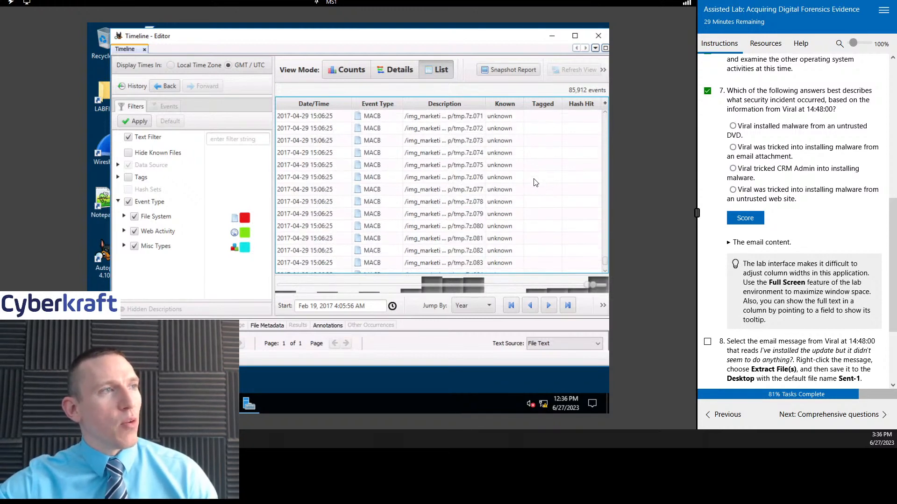
{"action": "scroll", "coordinate": [535, 182], "scroll_direction": "up", "scroll_amount": 3}
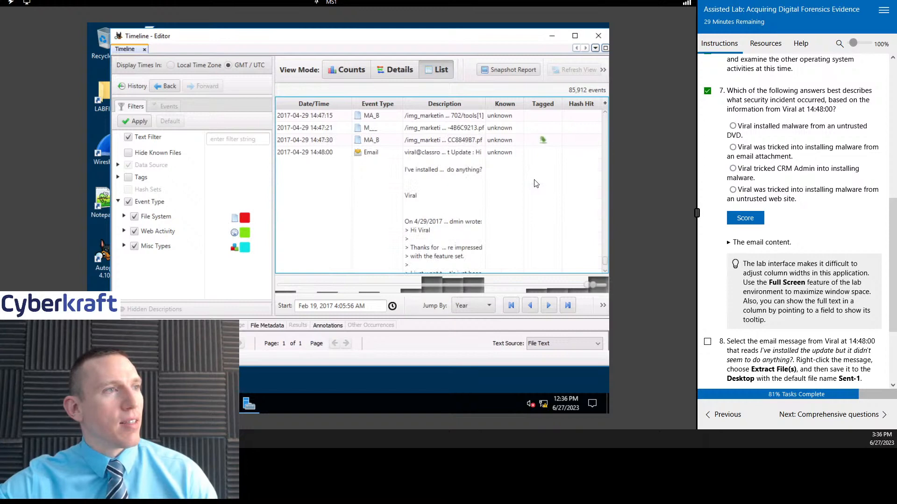
Step: Select the 14:48:00 email event and enlarge the content viewer to read its message text
{"action": "left_click", "coordinate": [390, 180]}
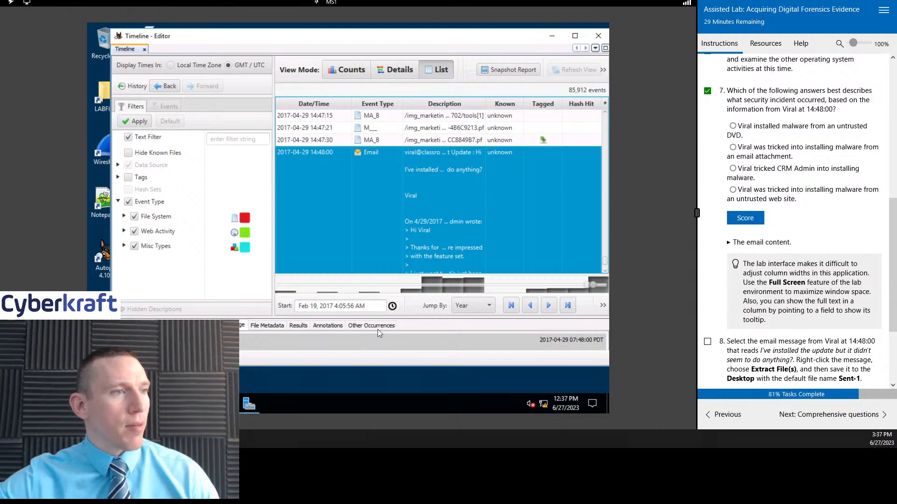
{"action": "left_click_drag", "start_coordinate": [391, 318], "coordinate": [397, 154]}
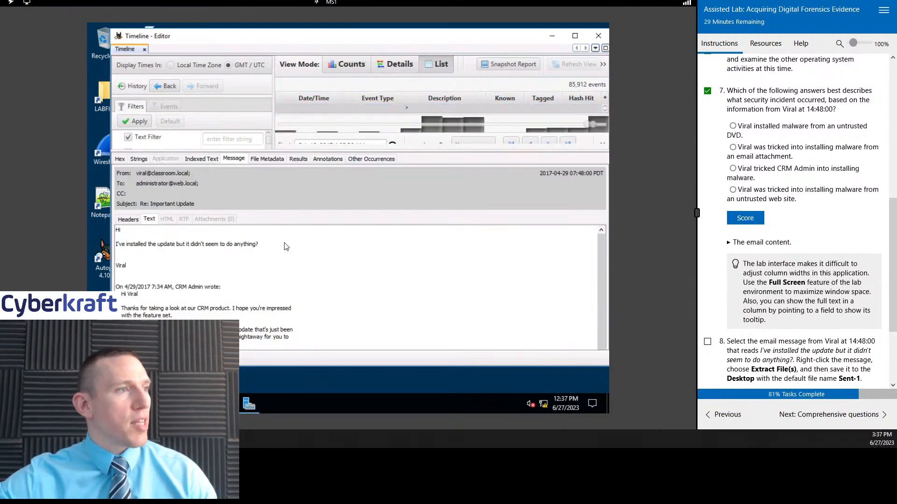
{"action": "scroll", "coordinate": [297, 251], "scroll_direction": "down", "scroll_amount": 1}
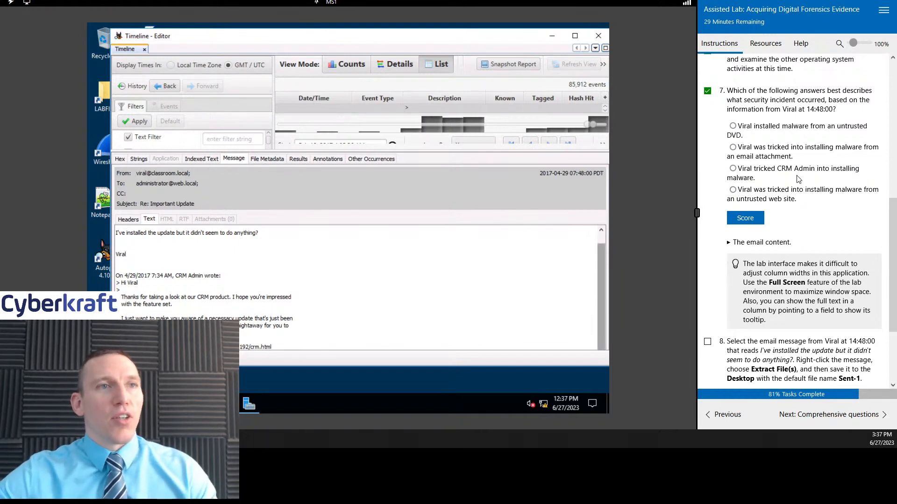
Step: Answer question 7 with the option about being tricked into installing malware from an untrusted web site, and score it
{"action": "left_click", "coordinate": [776, 150]}
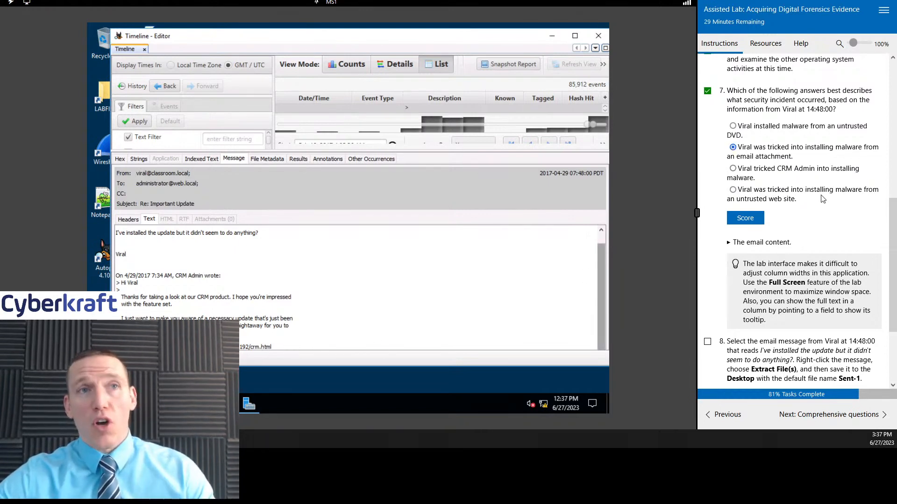
{"action": "left_click", "coordinate": [779, 195]}
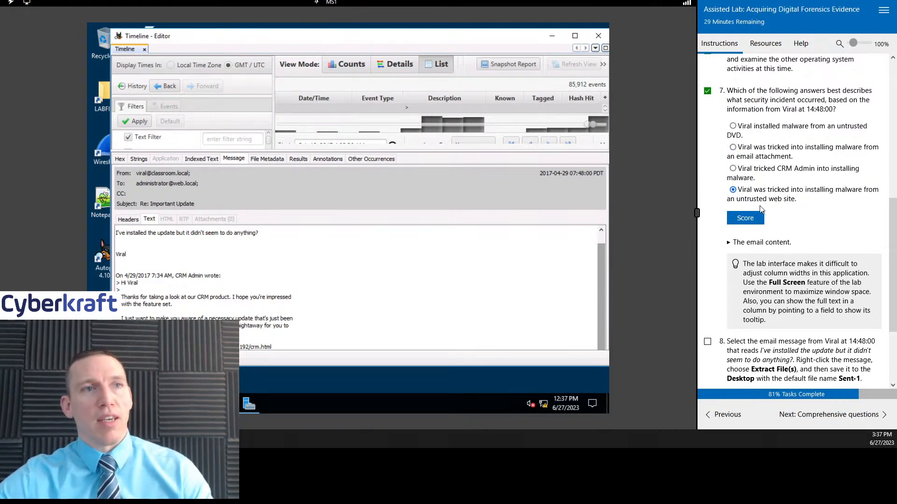
{"action": "left_click", "coordinate": [752, 218]}
Step: Mark task 8, about extracting the 14:48:00 email message, complete on the instructions page
{"action": "scroll", "coordinate": [757, 219], "scroll_direction": "down", "scroll_amount": 3}
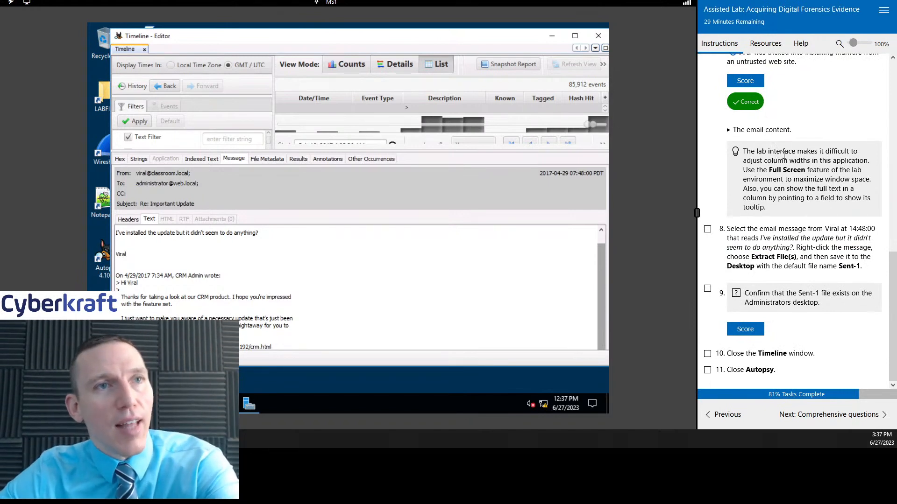
{"action": "left_click_drag", "start_coordinate": [784, 161], "coordinate": [816, 198]}
{"action": "left_click", "coordinate": [797, 187]}
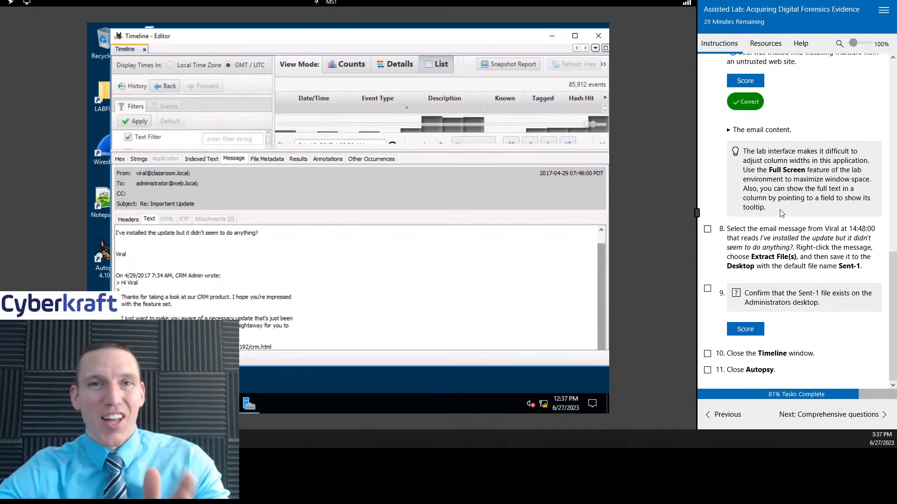
{"action": "left_click", "coordinate": [708, 230]}
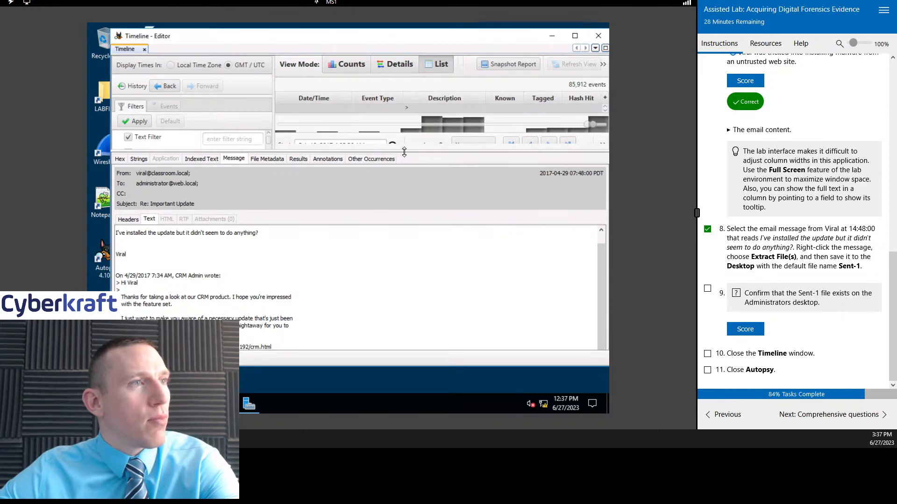
Step: Extract the 14:48:00 email's file from the timeline list to the Desktop with the default name Sent-1
{"action": "left_click_drag", "start_coordinate": [415, 151], "coordinate": [415, 232]}
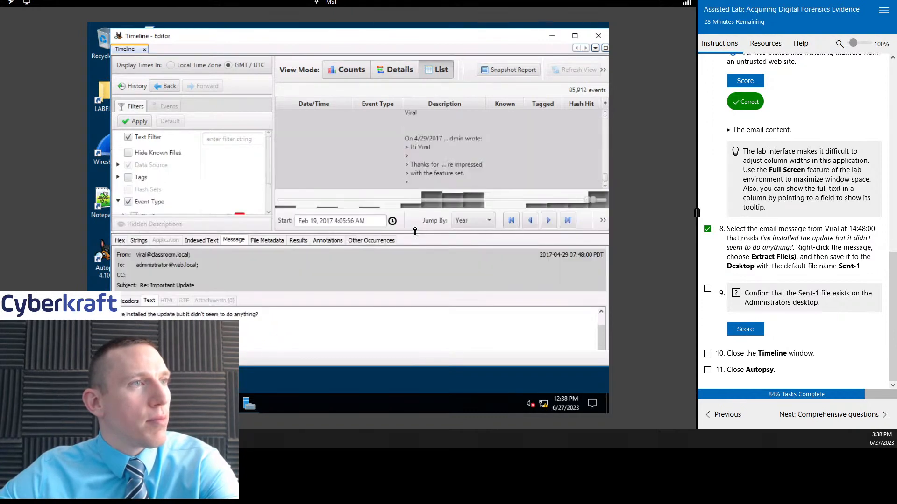
{"action": "right_click", "coordinate": [372, 136]}
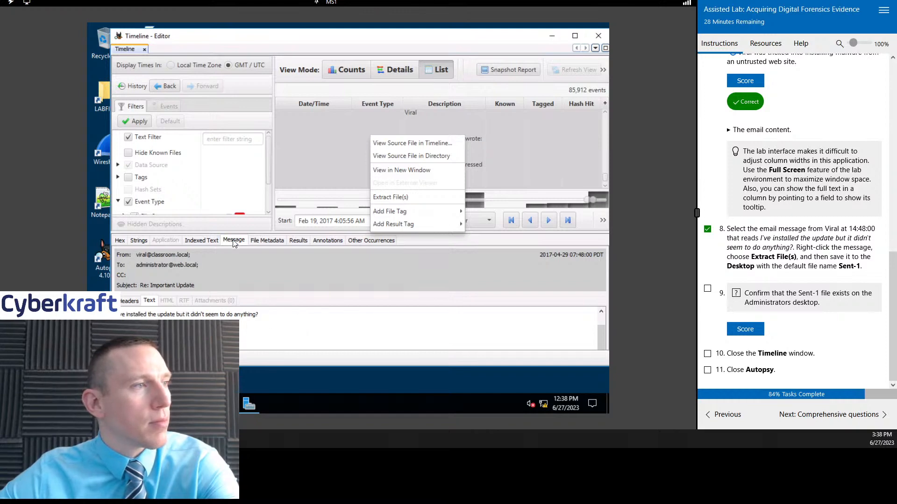
{"action": "left_click", "coordinate": [348, 125]}
{"action": "right_click", "coordinate": [355, 136]}
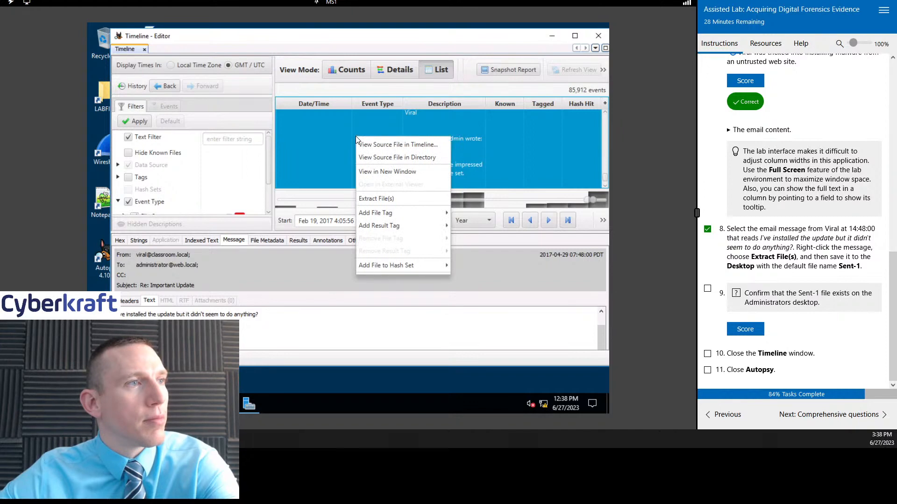
{"action": "left_click", "coordinate": [397, 198]}
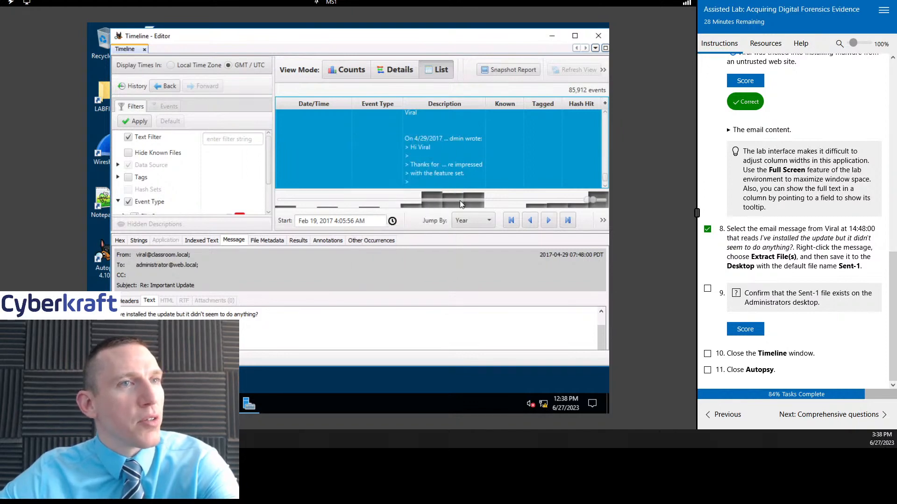
{"action": "left_click", "coordinate": [224, 187]}
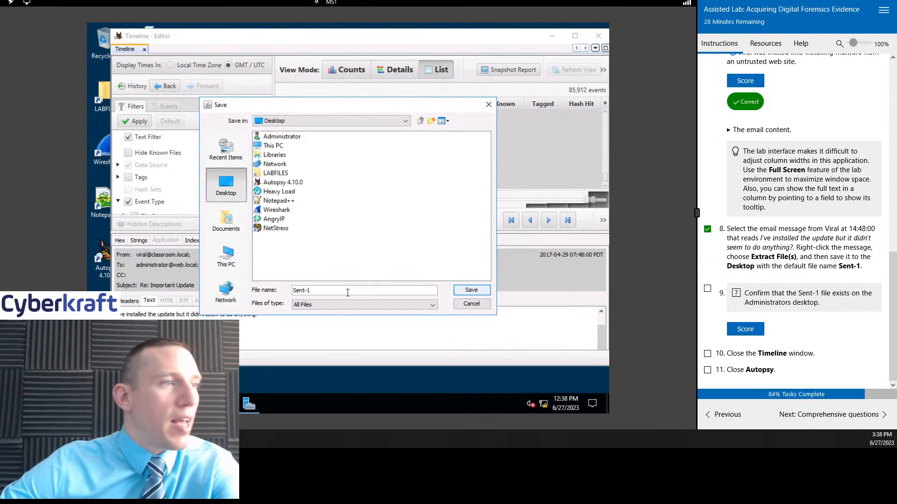
{"action": "left_click", "coordinate": [486, 291]}
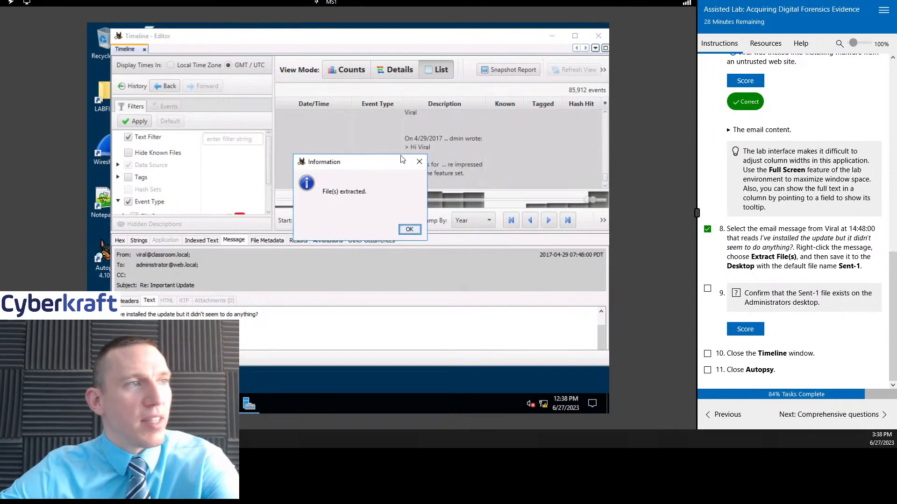
{"action": "left_click", "coordinate": [408, 229]}
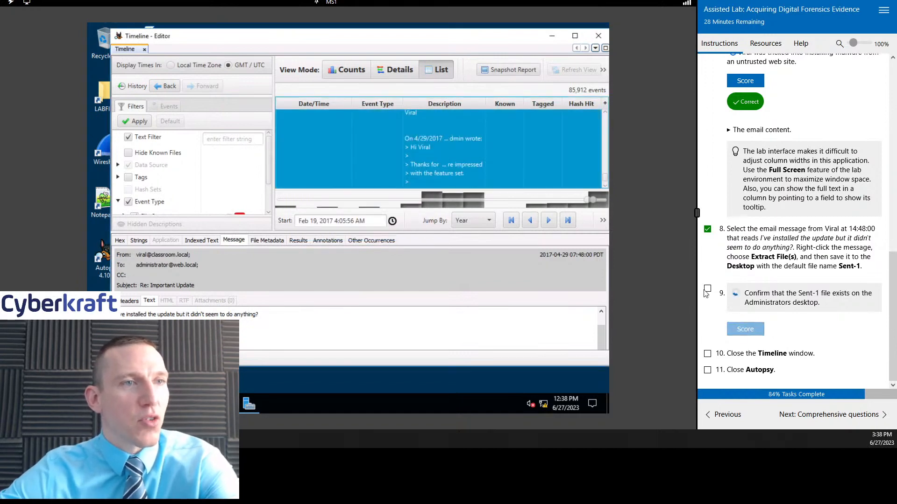
Step: Score the Sent-1 file check and mark tasks 9, 10 and 11 complete on the instructions page
{"action": "left_click", "coordinate": [708, 290]}
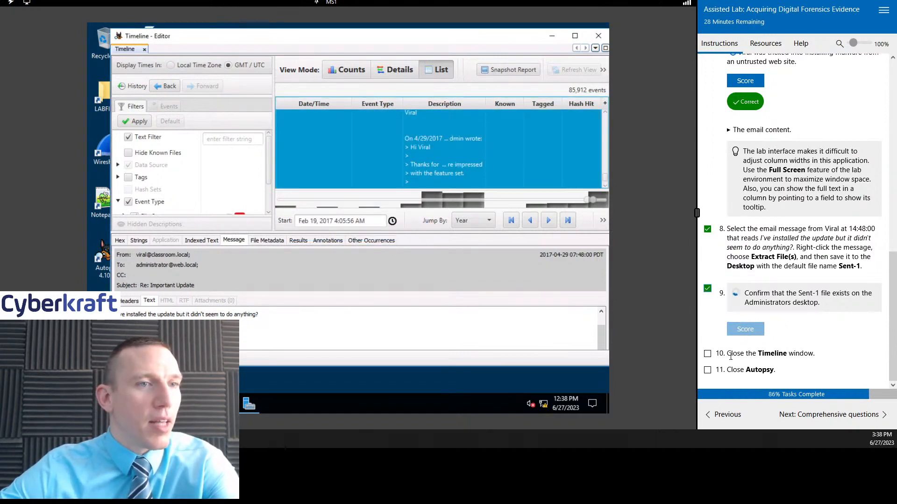
{"action": "left_click", "coordinate": [707, 354]}
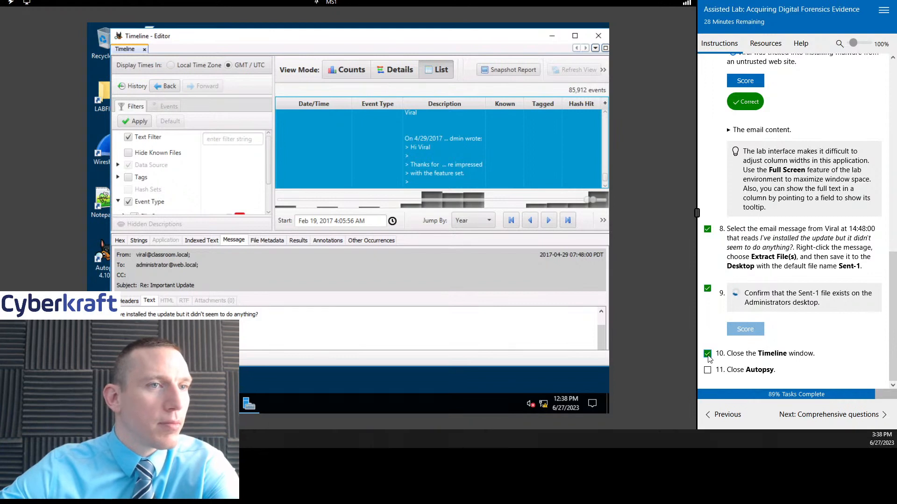
{"action": "left_click", "coordinate": [707, 370]}
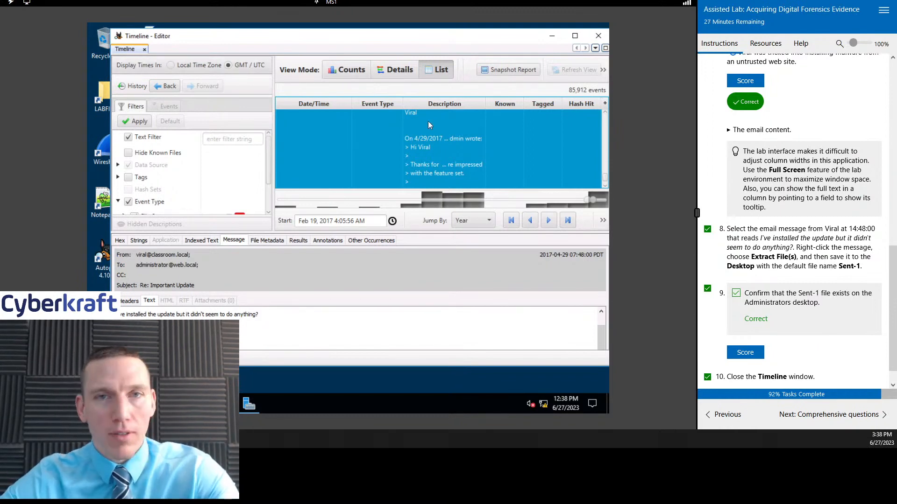
Step: Minimize the Timeline window and move on to the lab's Comprehensive questions page, bringing question 1 and its answers into view
{"action": "left_click", "coordinate": [552, 38]}
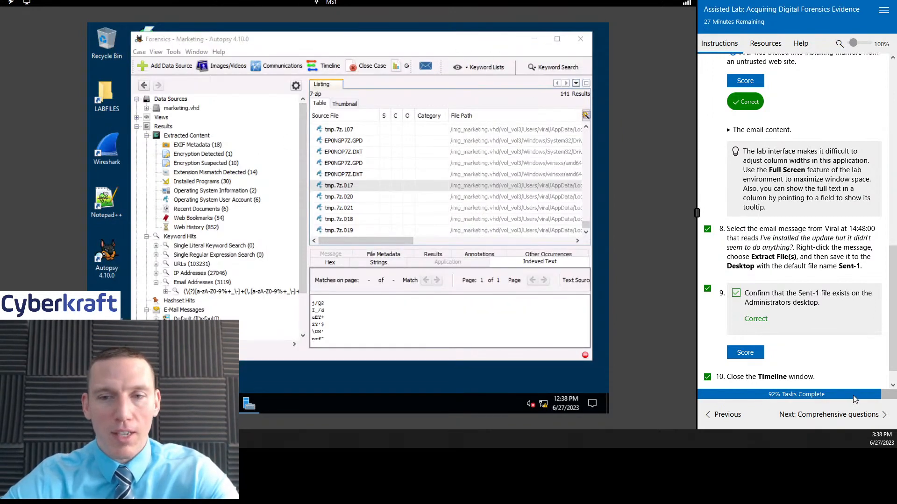
{"action": "left_click", "coordinate": [840, 416]}
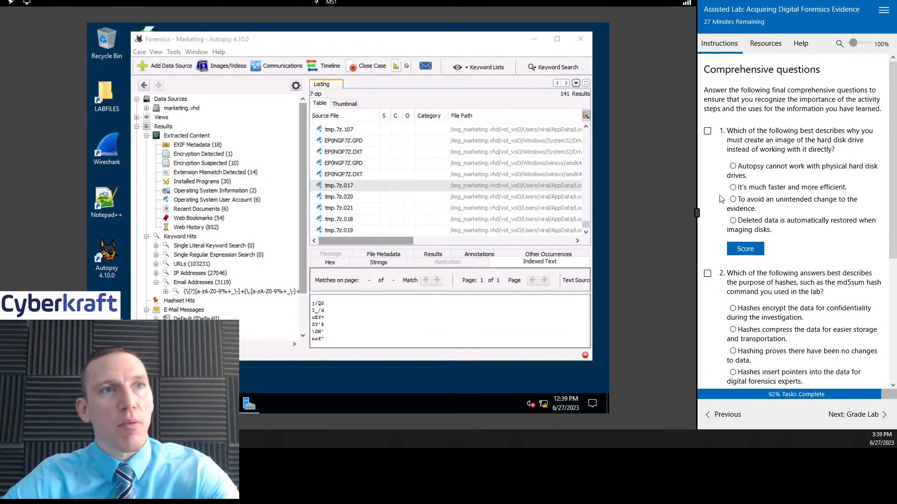
{"action": "scroll", "coordinate": [818, 186], "scroll_direction": "down", "scroll_amount": 1}
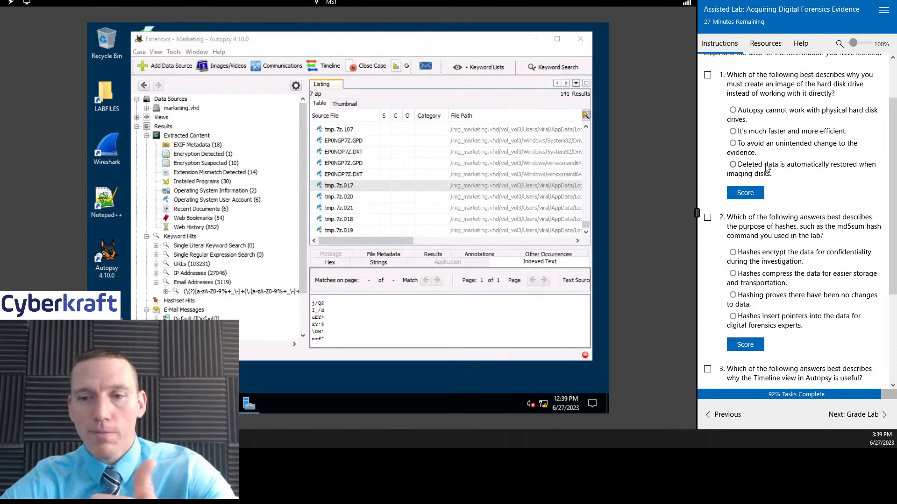
Step: Mark comprehensive question 1 complete, answer it with "To avoid an unintended change to the evidence" and score it
{"action": "left_click", "coordinate": [708, 76]}
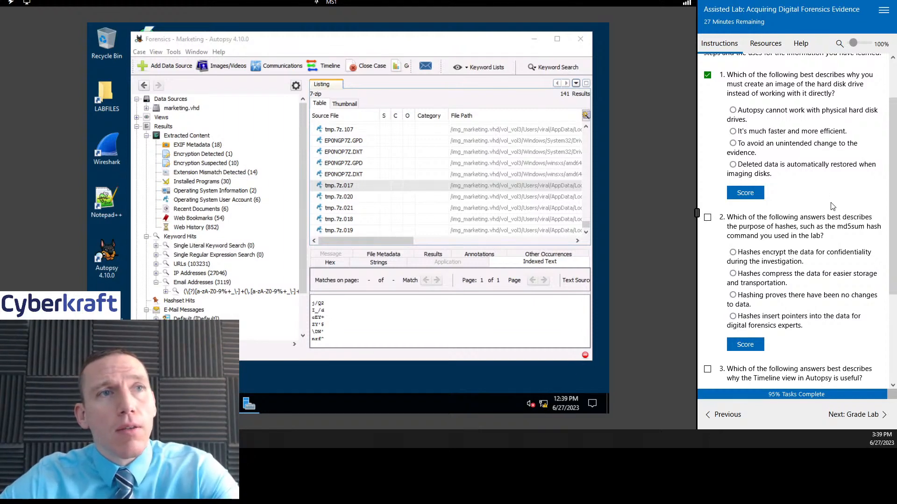
{"action": "left_click", "coordinate": [733, 144]}
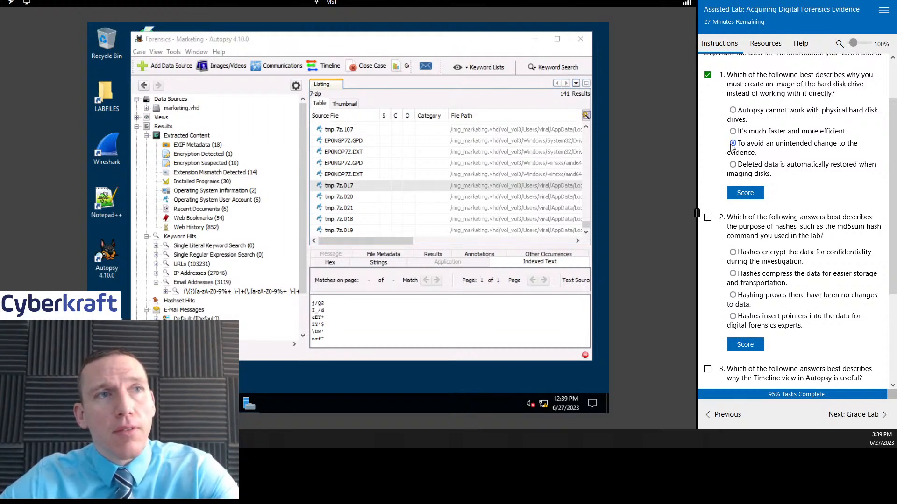
{"action": "left_click", "coordinate": [747, 194]}
{"action": "scroll", "coordinate": [821, 190], "scroll_direction": "down", "scroll_amount": 3}
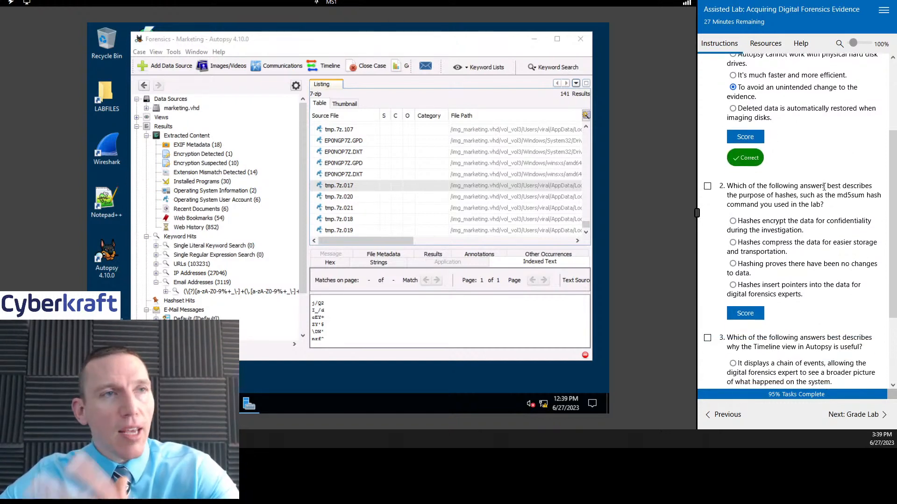
Step: Mark comprehensive question 2 complete, answer it with "Hashing proves there have been no changes to data" and score it
{"action": "scroll", "coordinate": [818, 164], "scroll_direction": "down", "scroll_amount": 3}
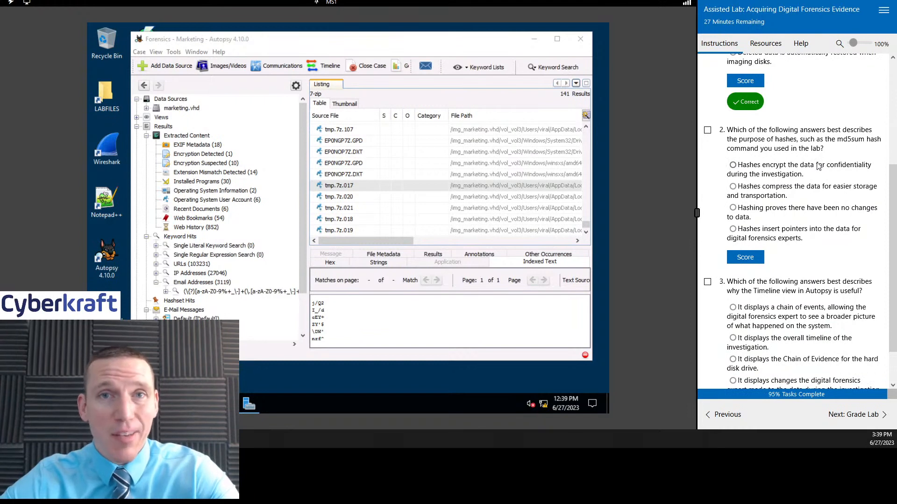
{"action": "left_click", "coordinate": [708, 131]}
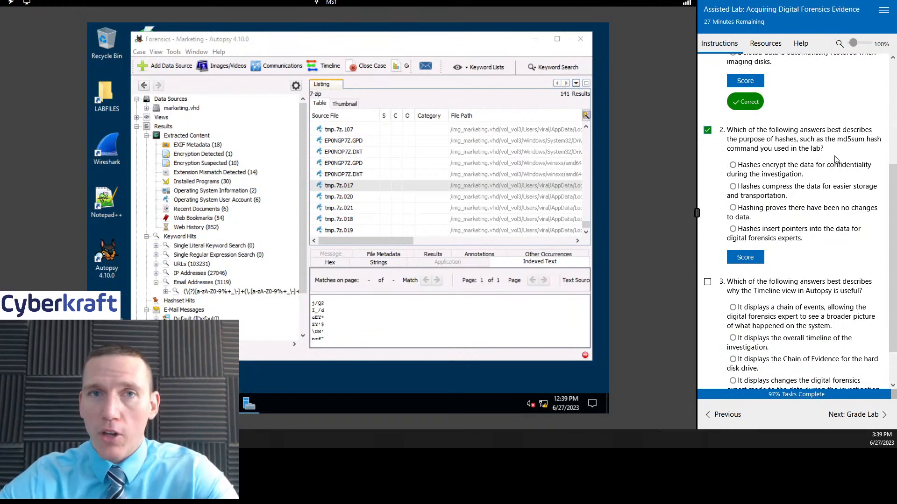
{"action": "scroll", "coordinate": [836, 159], "scroll_direction": "down", "scroll_amount": 3}
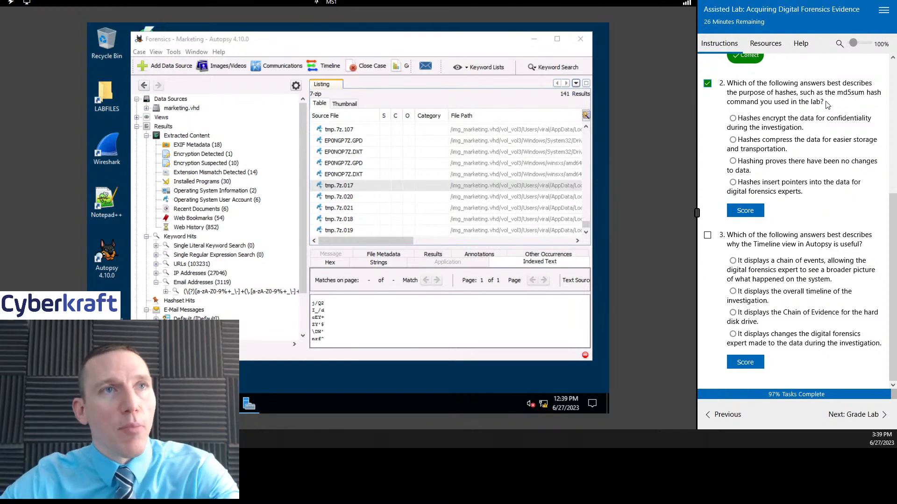
{"action": "left_click_drag", "start_coordinate": [827, 104], "coordinate": [727, 84]}
{"action": "left_click", "coordinate": [842, 109]}
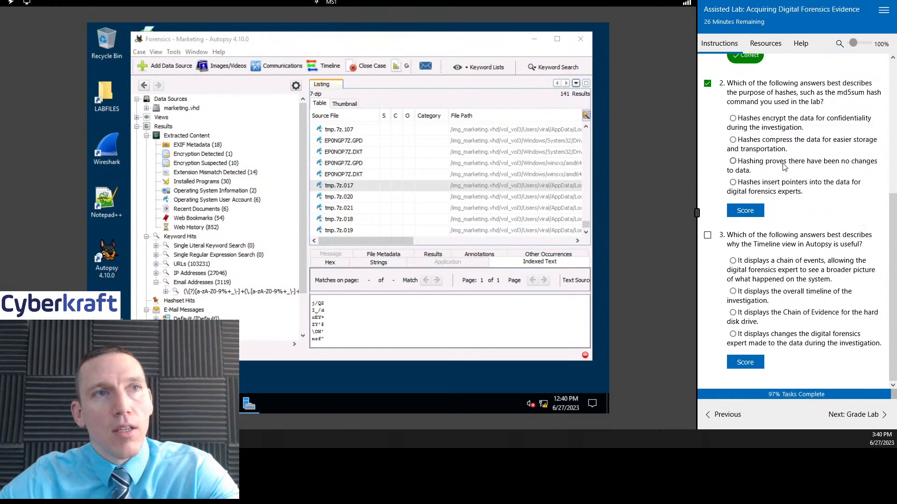
{"action": "left_click", "coordinate": [762, 161]}
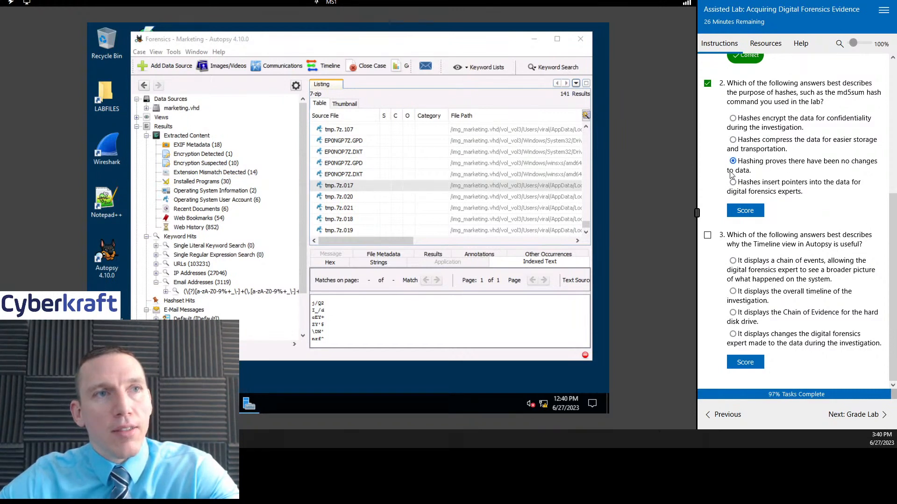
{"action": "left_click", "coordinate": [743, 211]}
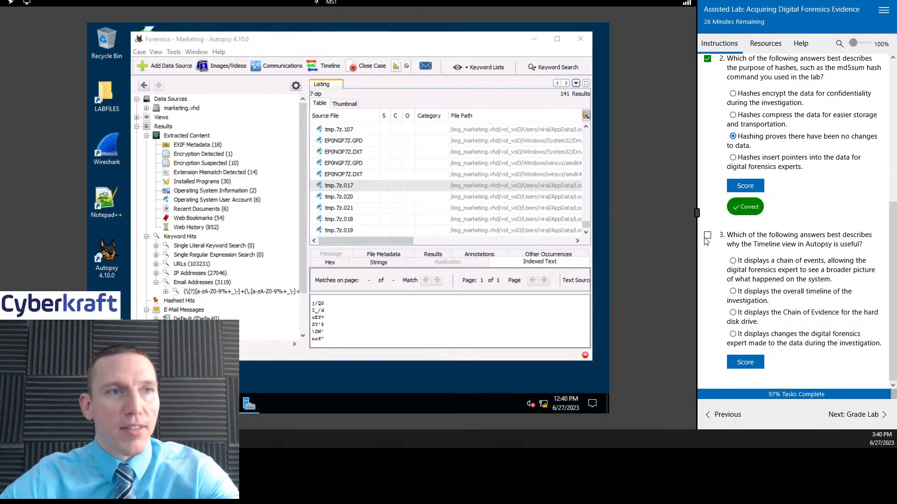
Step: Mark comprehensive question 3 complete, answer that the Timeline view displays a chain of events giving a broader picture, and score it
{"action": "left_click", "coordinate": [707, 237]}
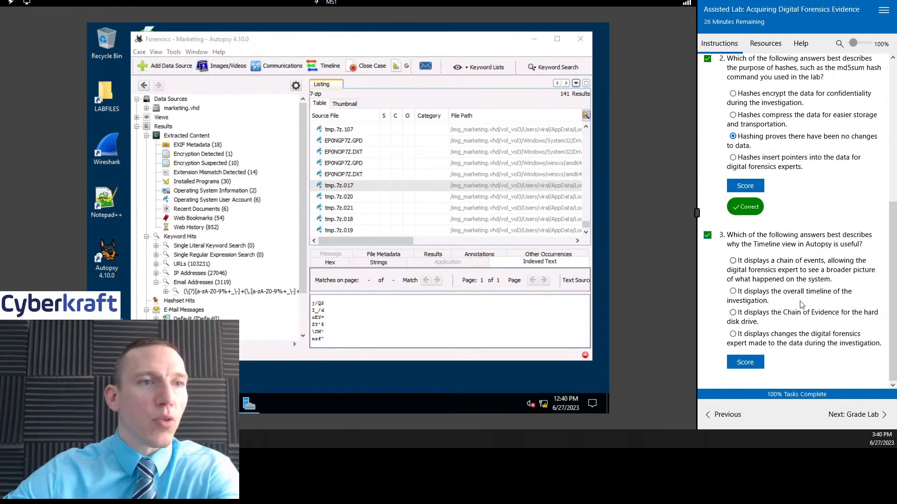
{"action": "left_click", "coordinate": [757, 270]}
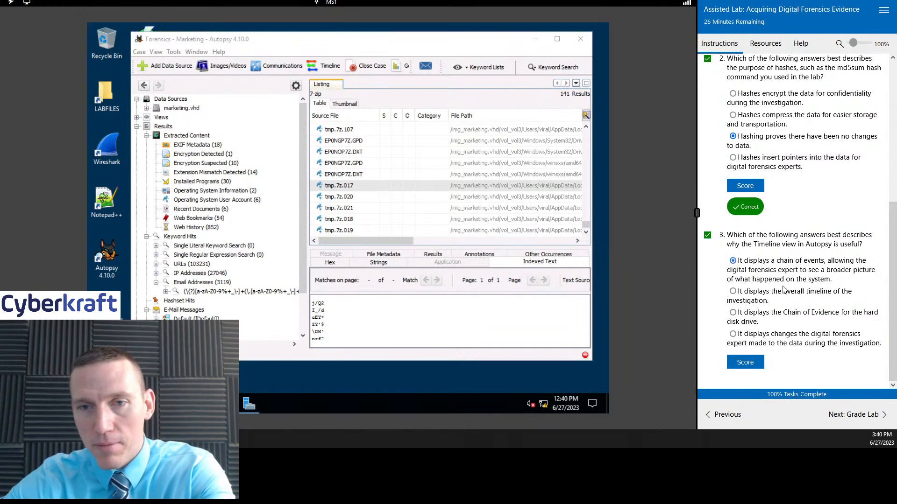
{"action": "left_click", "coordinate": [753, 362]}
{"action": "scroll", "coordinate": [796, 285], "scroll_direction": "down", "scroll_amount": 1}
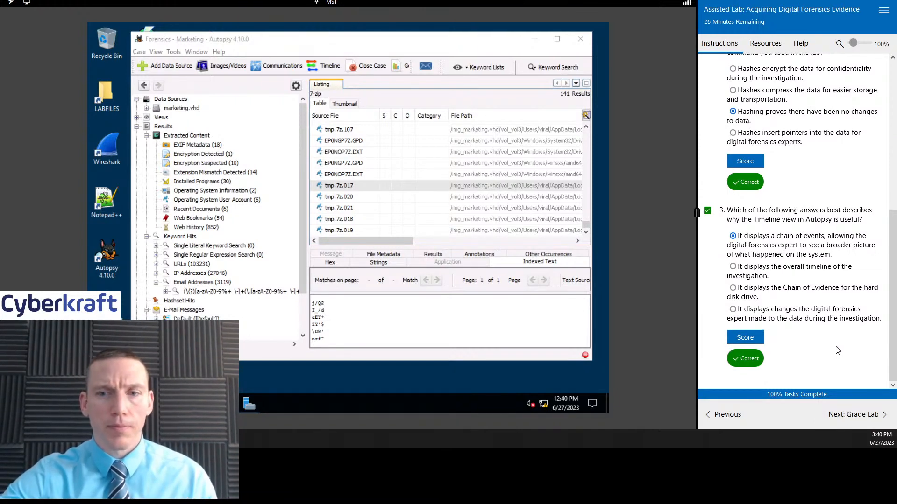
Step: Move on to the Grade Lab page, submit the lab and confirm the submission for grading
{"action": "left_click", "coordinate": [845, 414]}
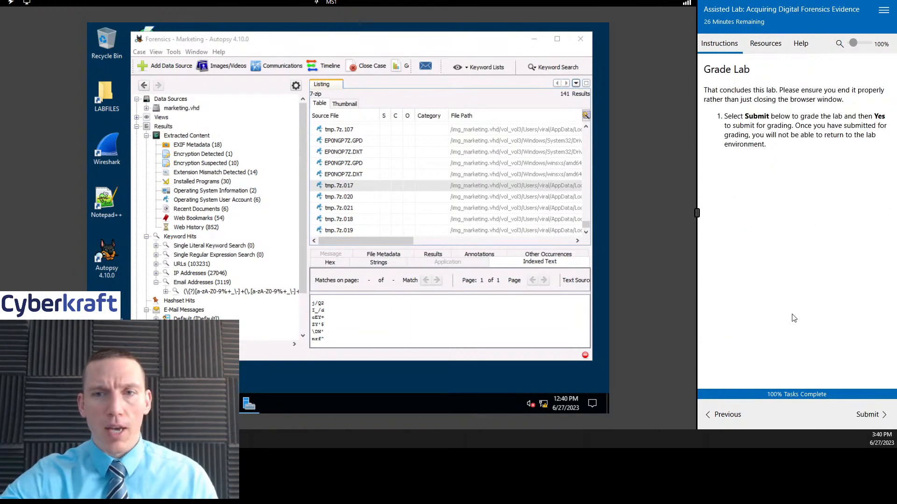
{"action": "left_click", "coordinate": [857, 416]}
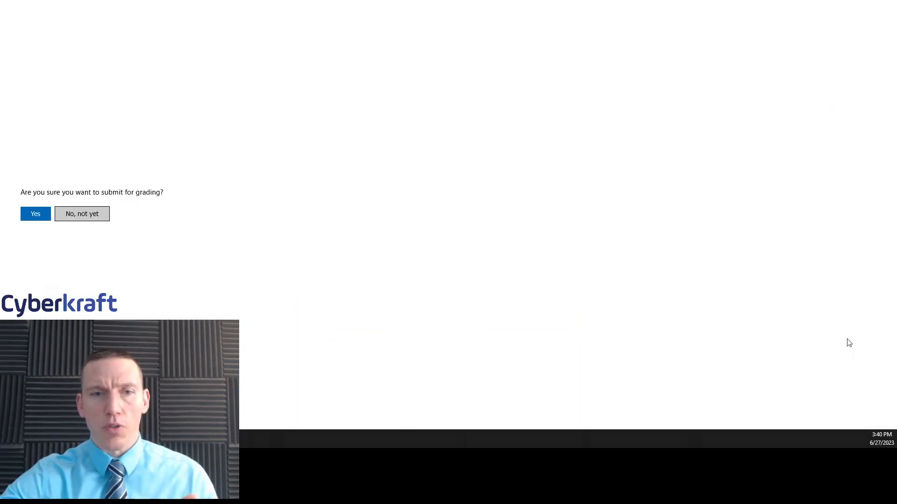
{"action": "left_click", "coordinate": [38, 216]}
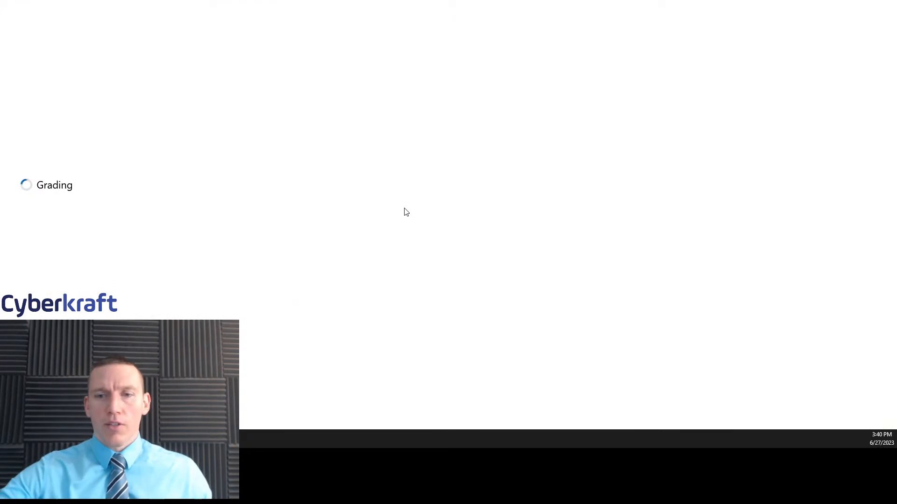